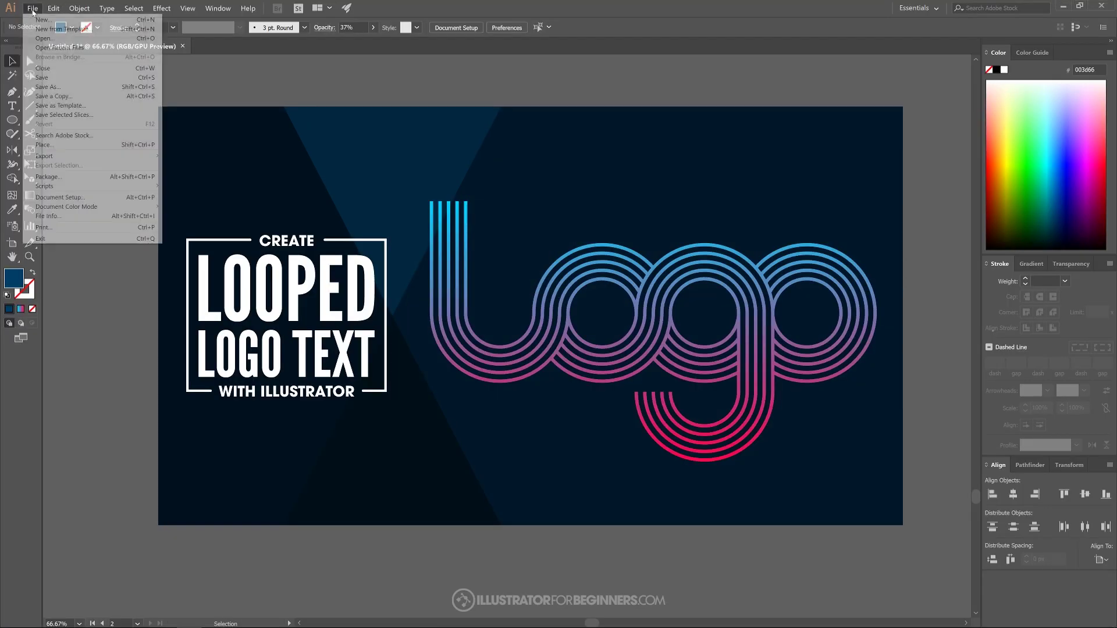
Create a new 1280 x 1280 px RGB document and dismiss the survey banner.
click(47, 18)
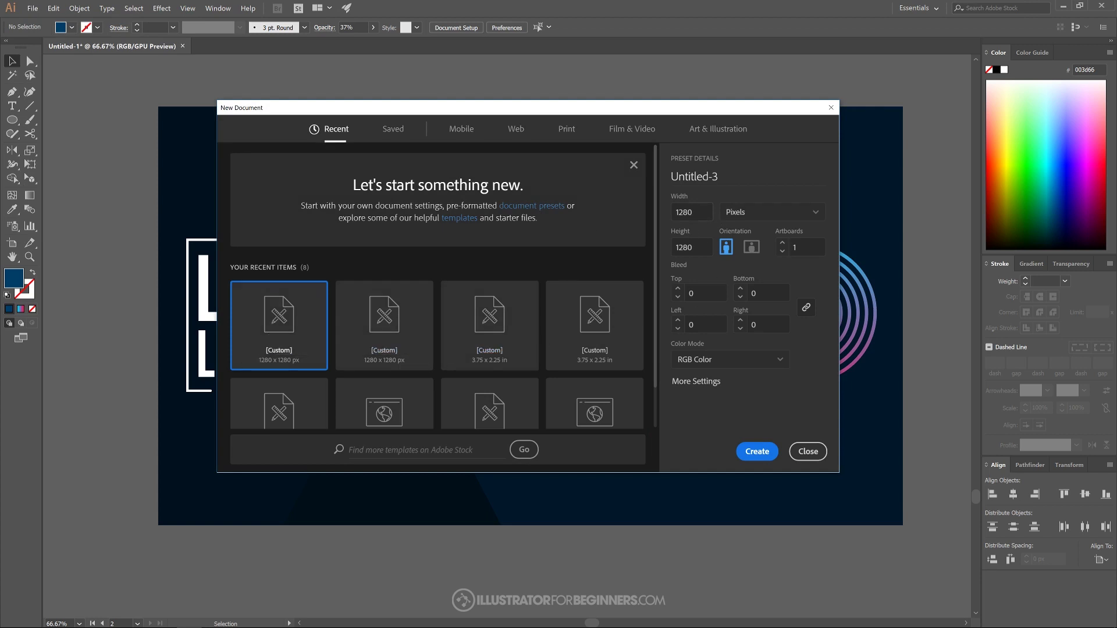
click(758, 452)
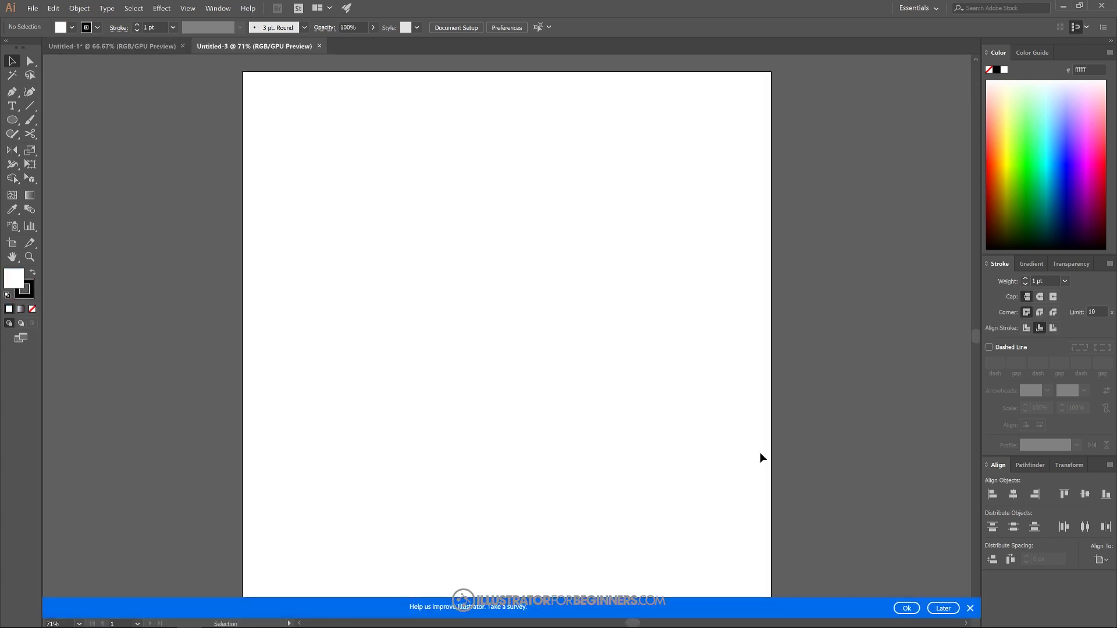
click(970, 610)
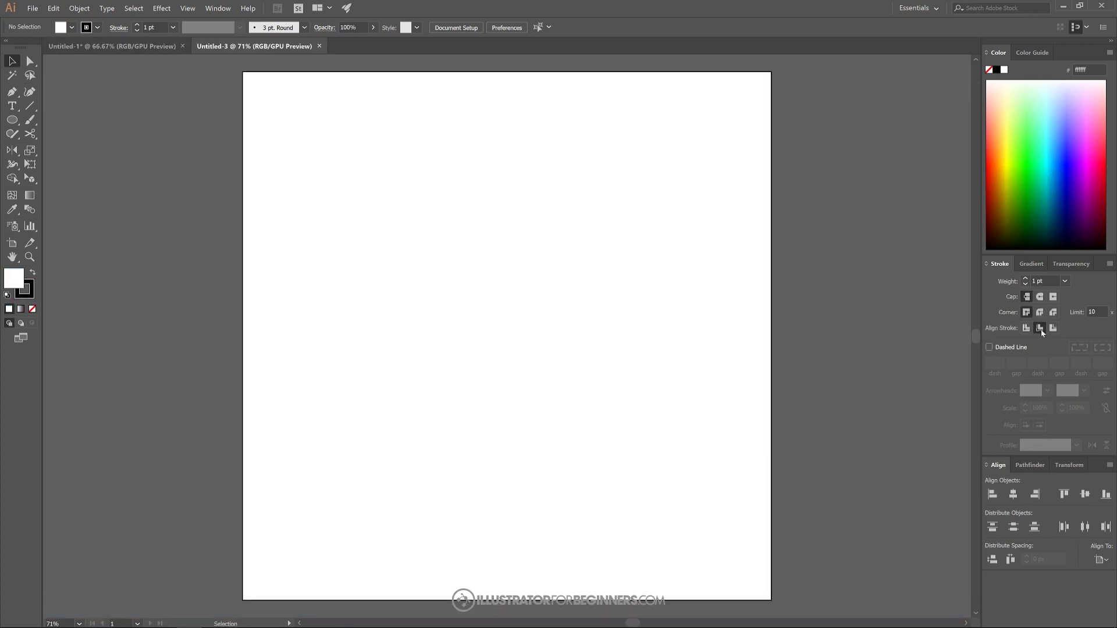
click(217, 8)
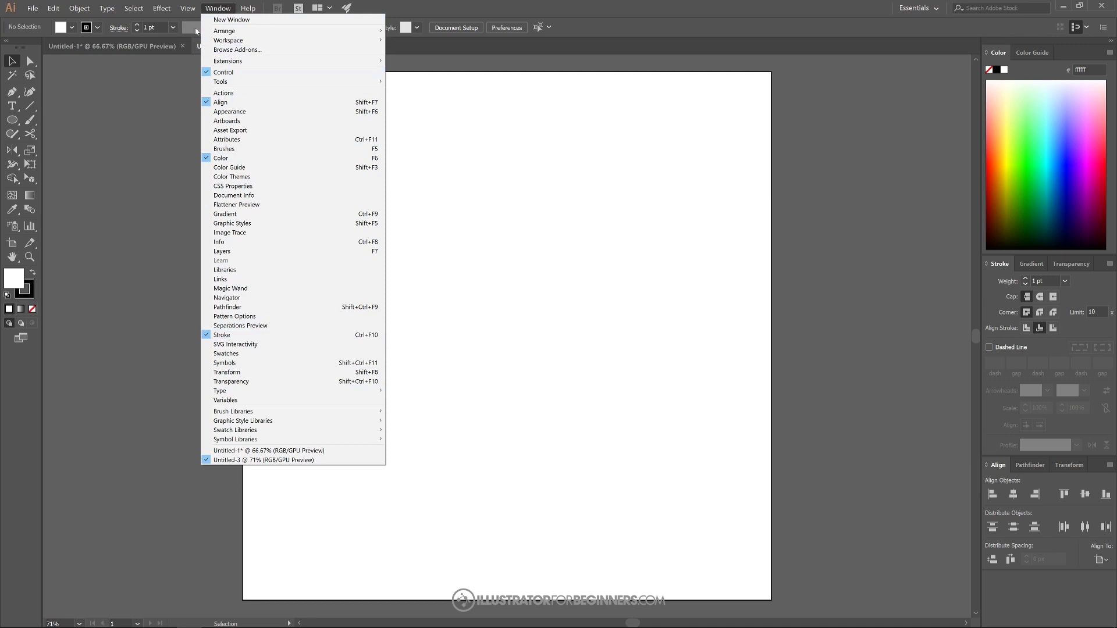
mouse_move(189, 14)
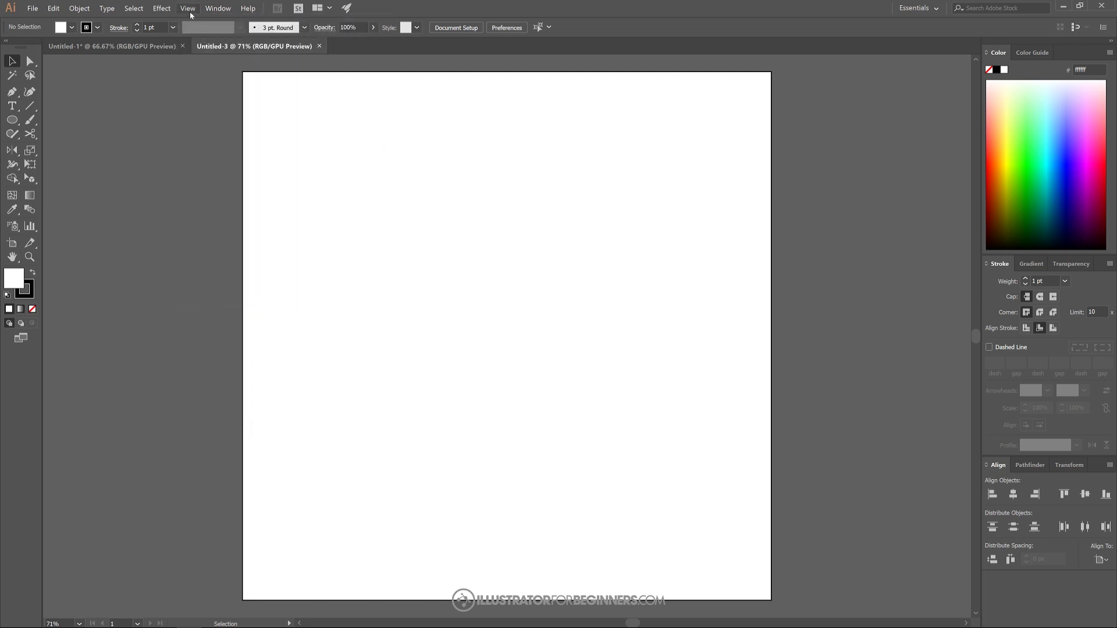
click(190, 14)
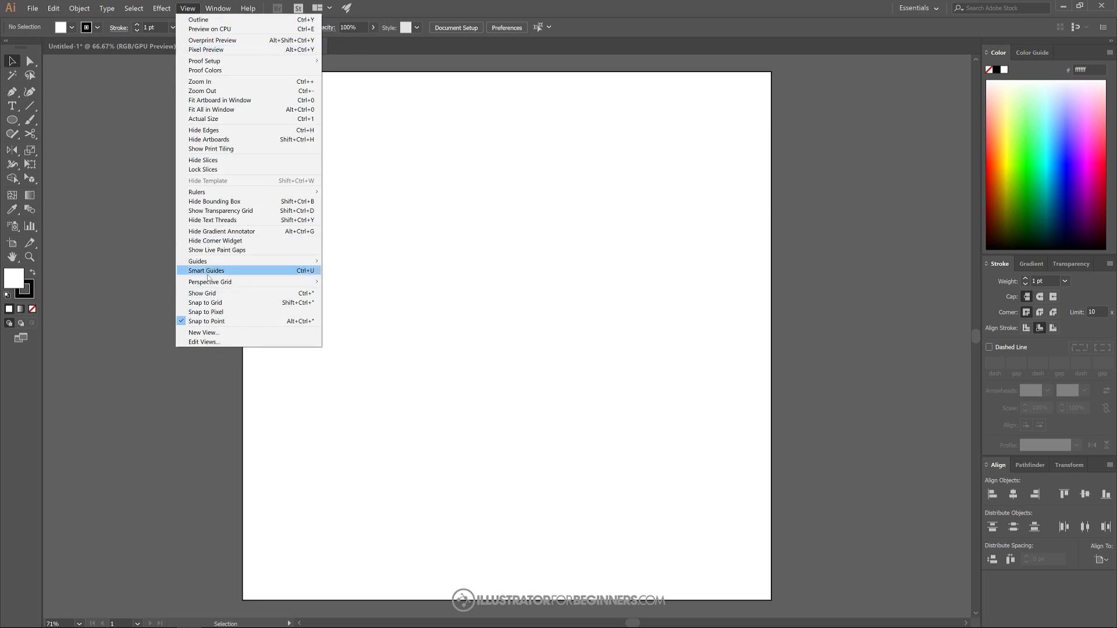
click(191, 10)
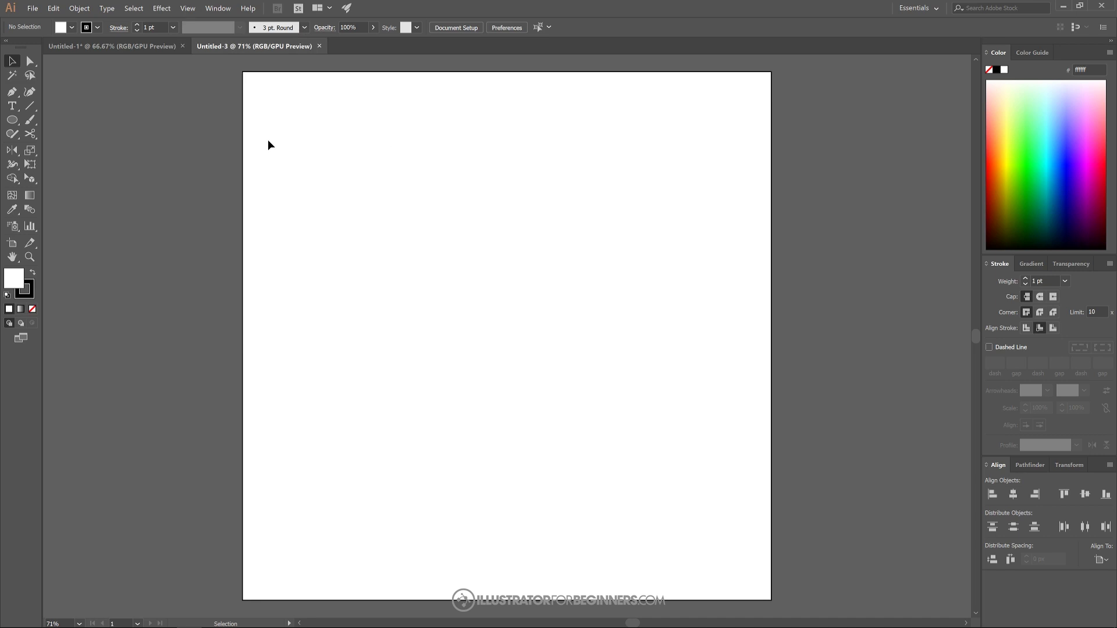
Draw a circle about 515 px in diameter near the middle of the artboard with the Ellipse tool.
click(16, 120)
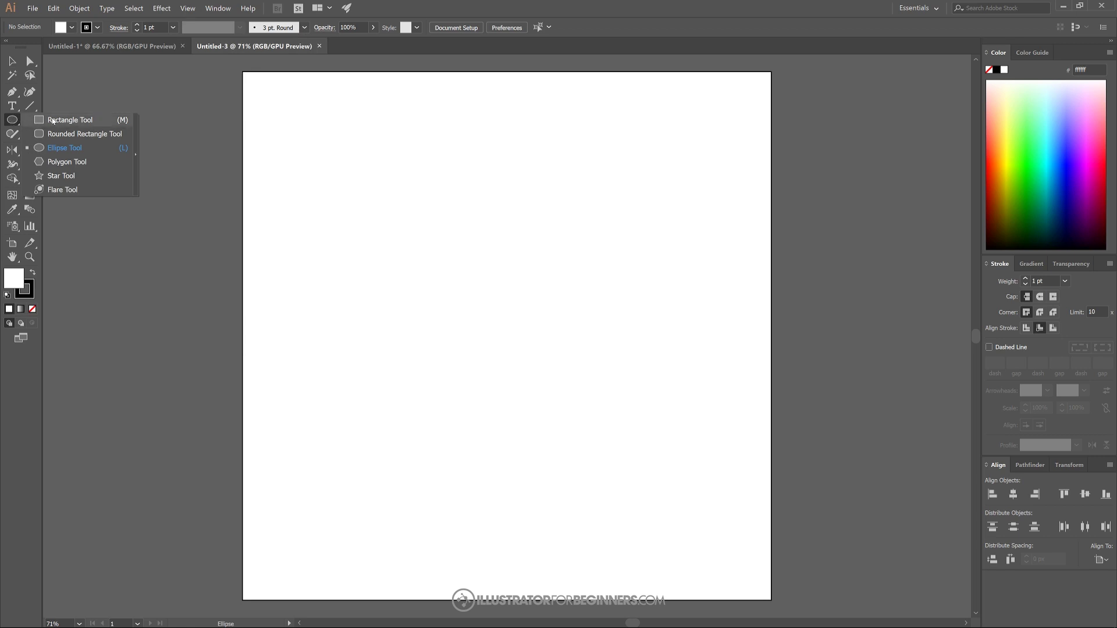
click(56, 151)
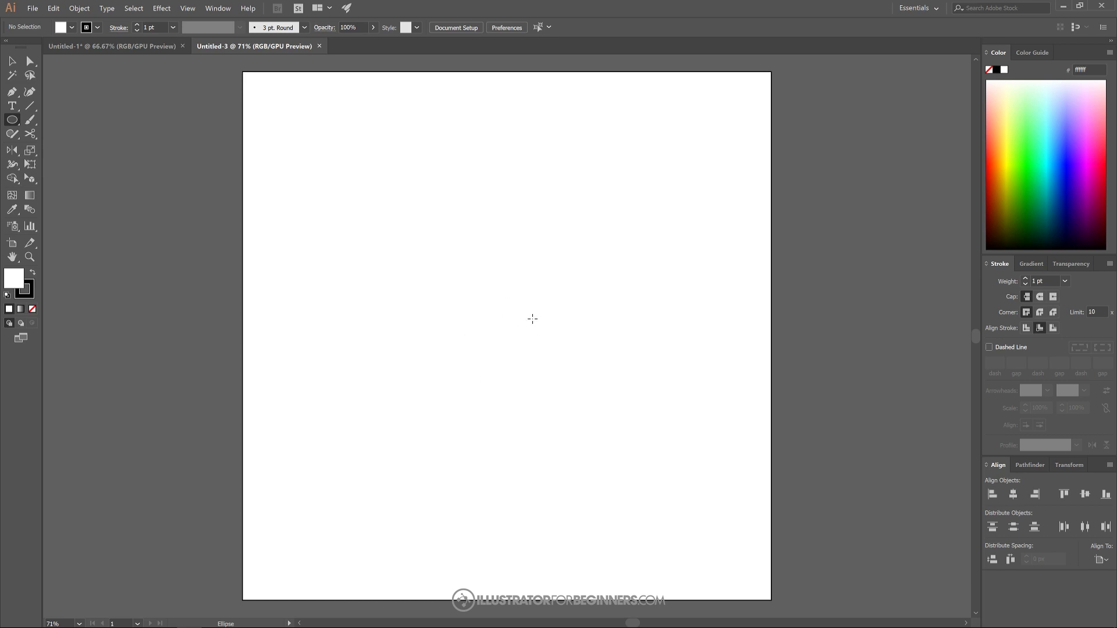
drag(491, 310, 597, 396)
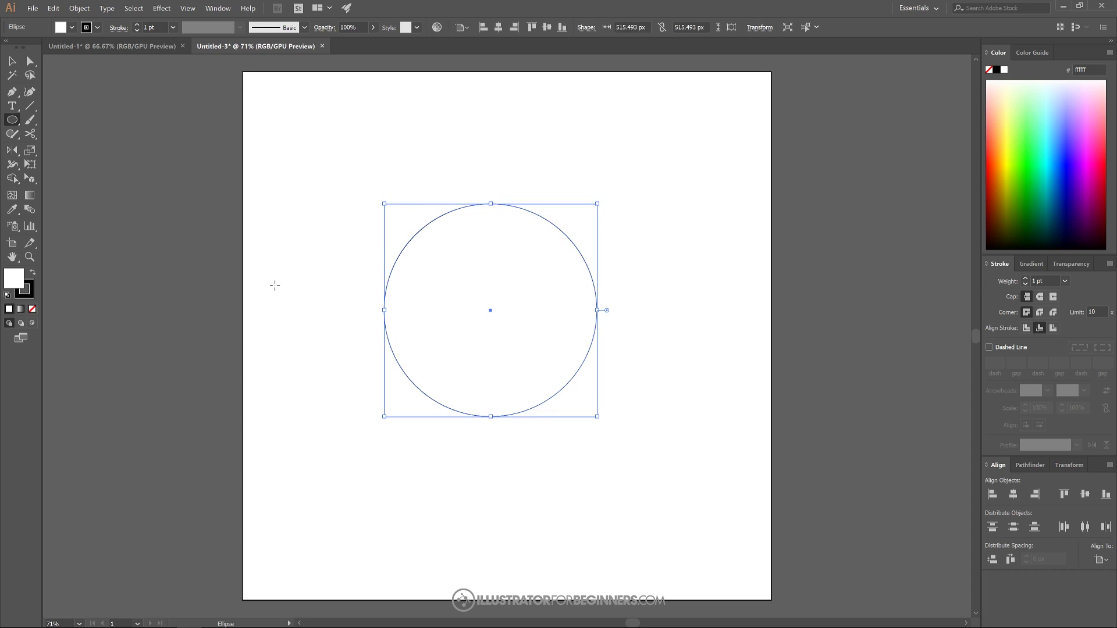
Remove the circle's fill and set its stroke weight to 10 pt.
click(33, 309)
click(171, 27)
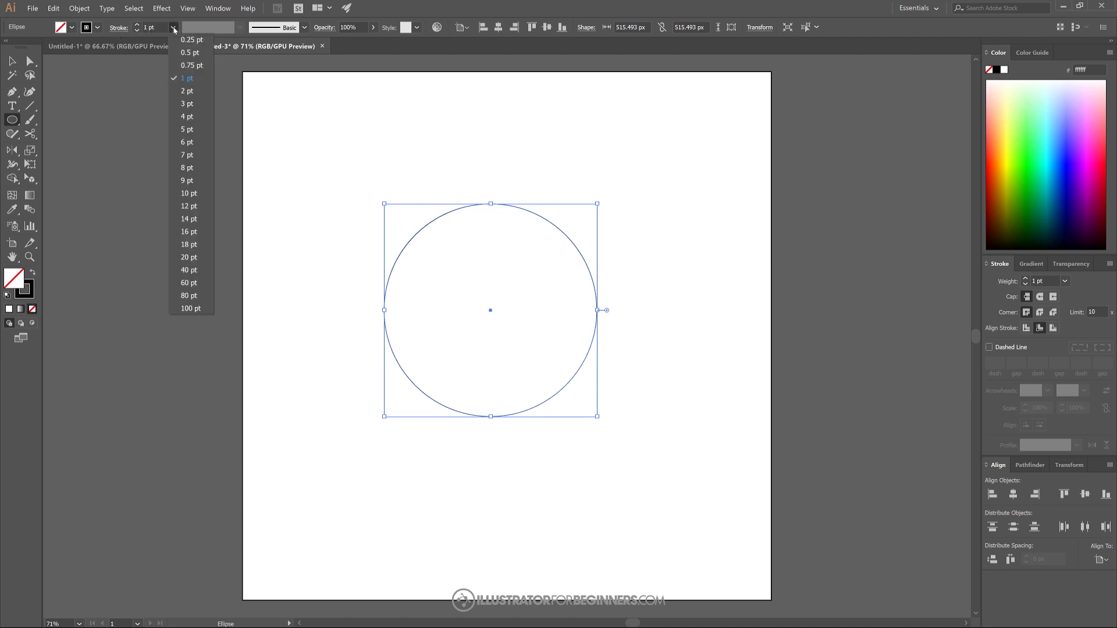
click(194, 195)
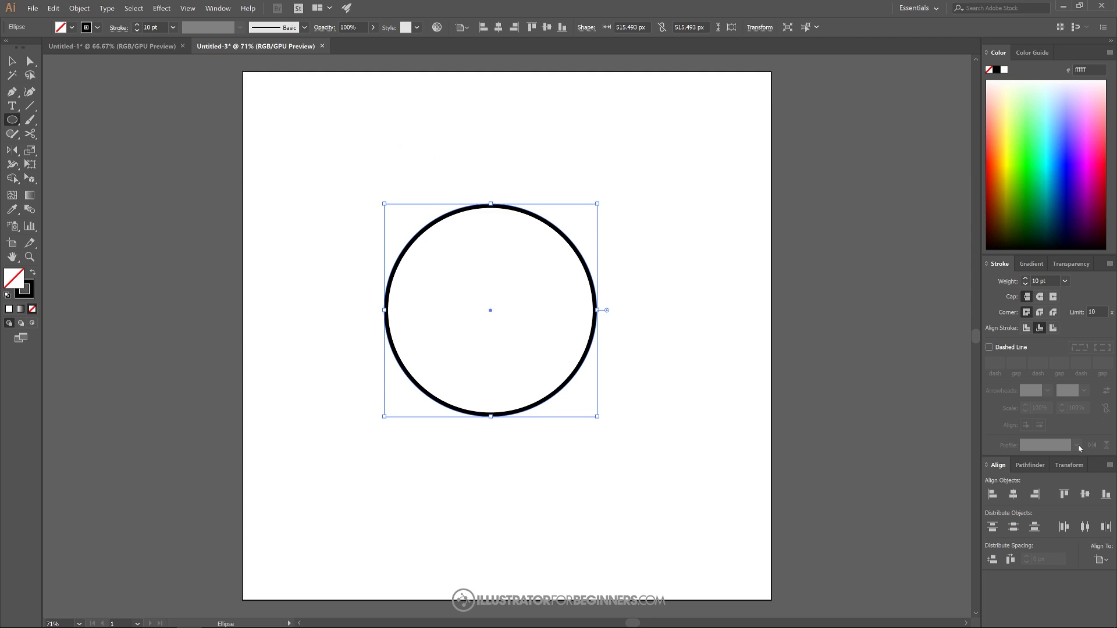
click(1066, 465)
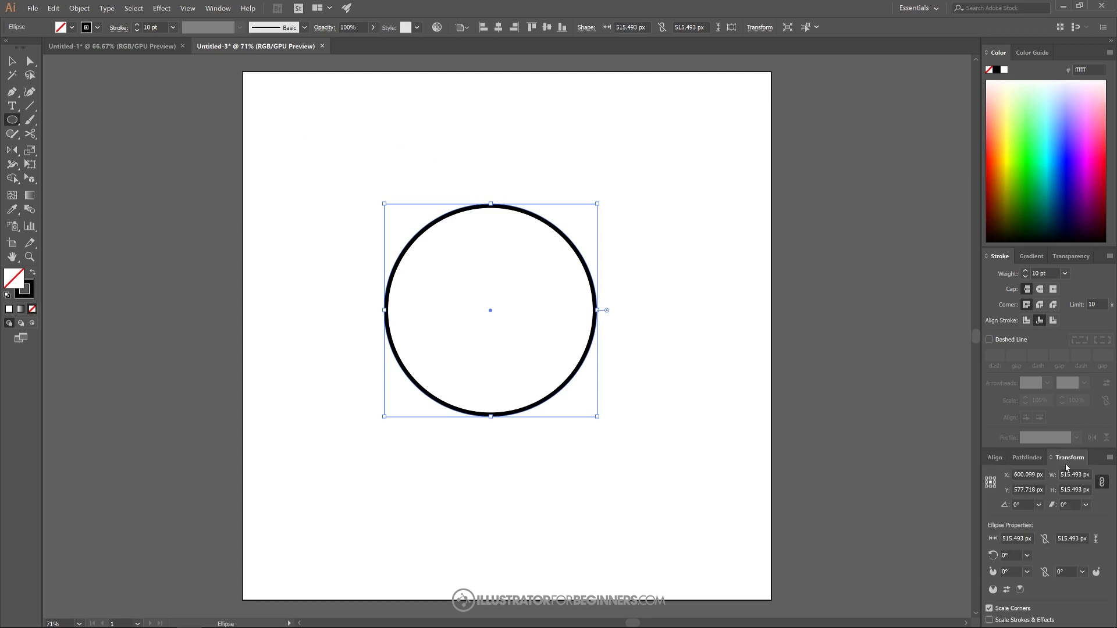
click(218, 8)
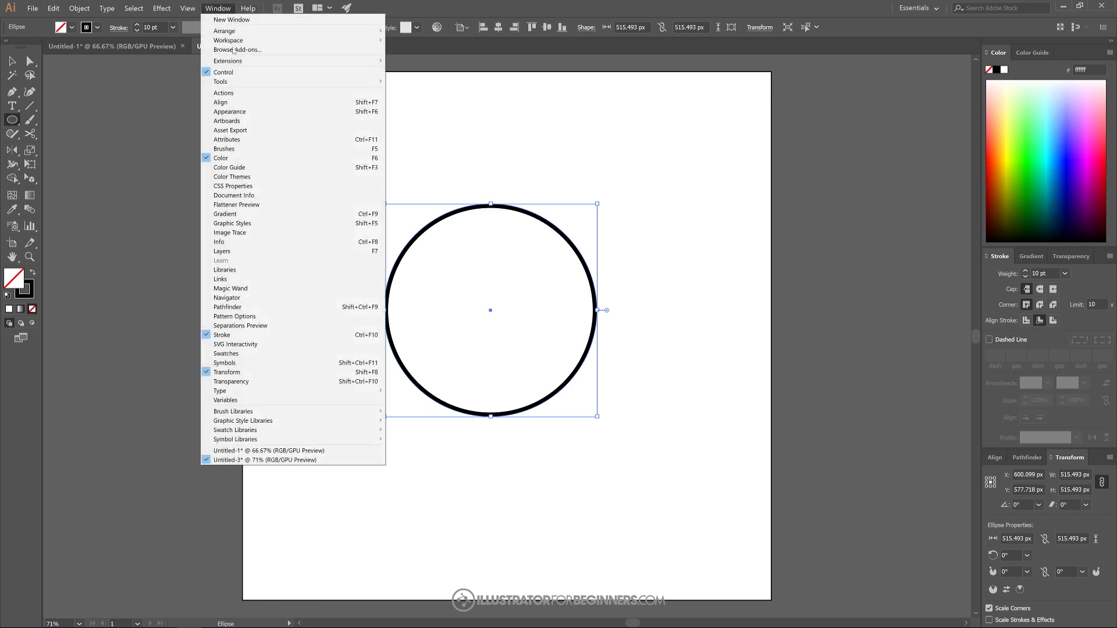
key(Escape)
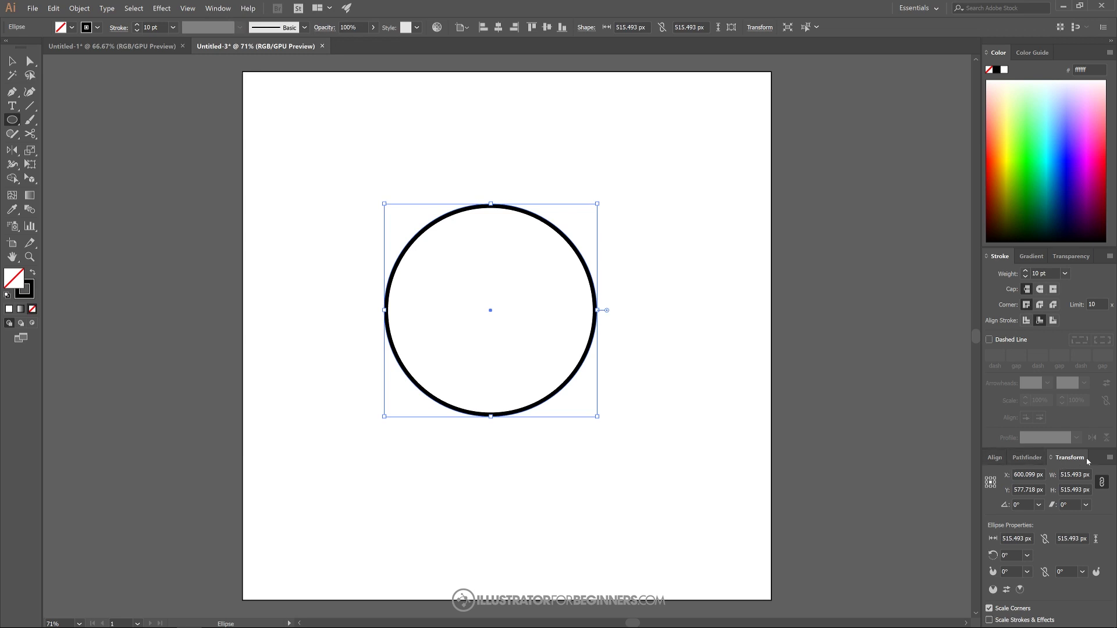
click(995, 458)
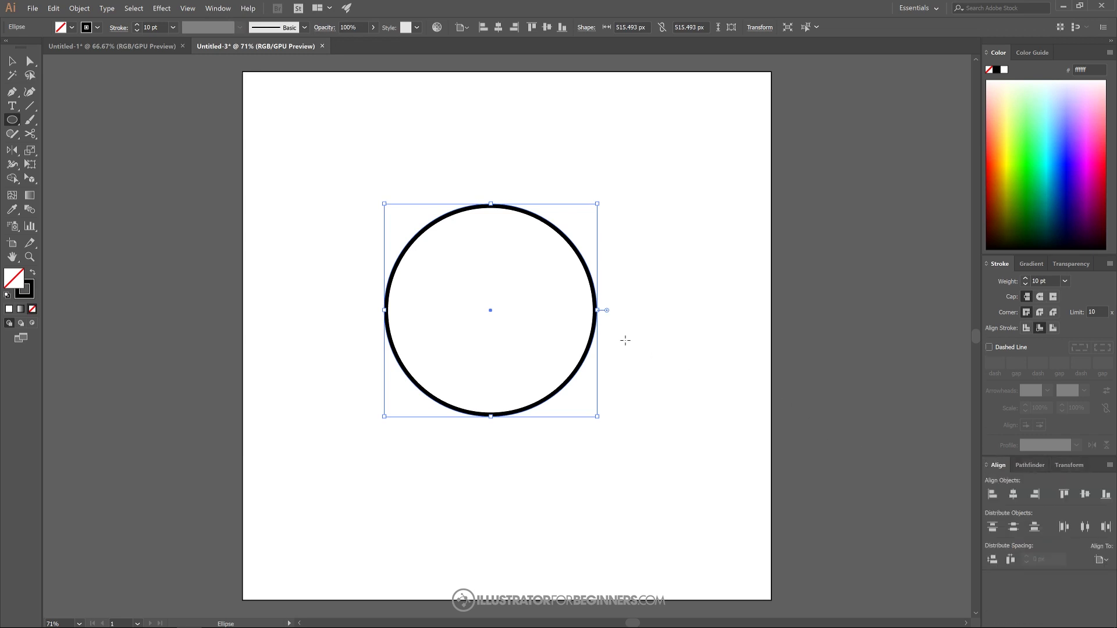
Move the circle slightly toward the artboard's centre and resize it to 200 px with width and height kept proportional.
click(11, 61)
drag(451, 217, 461, 219)
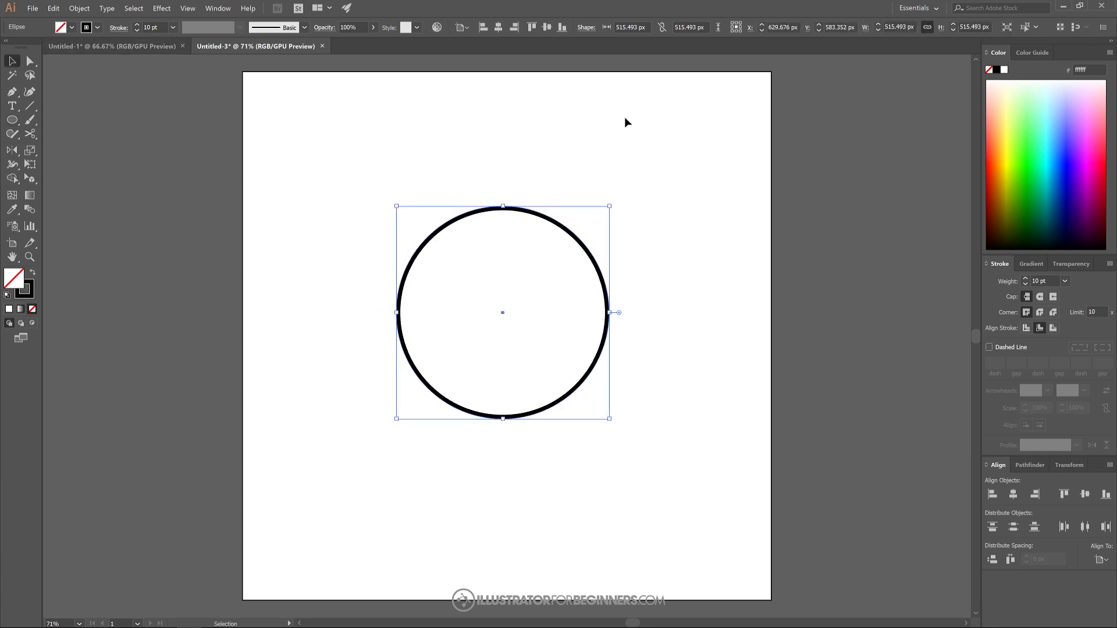
click(927, 27)
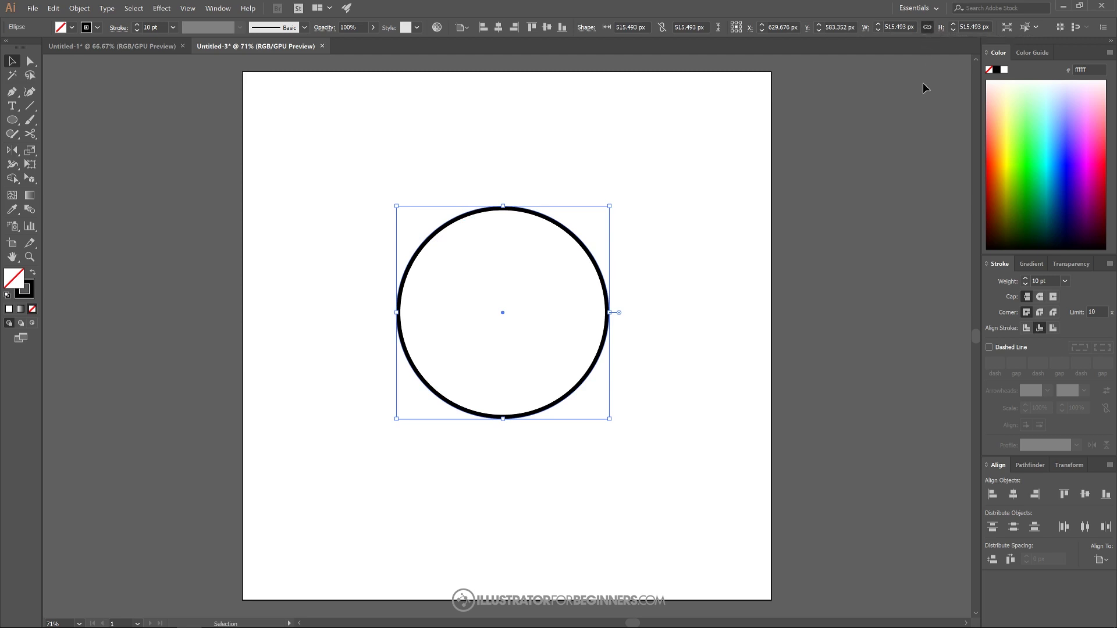
click(891, 27)
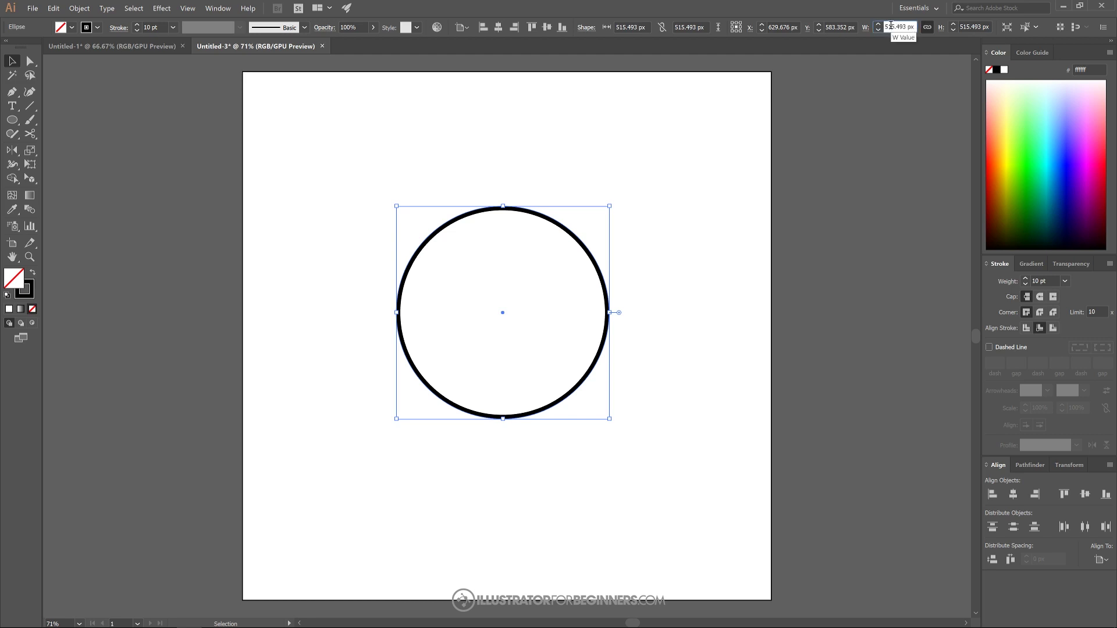
text(200)
key(Return)
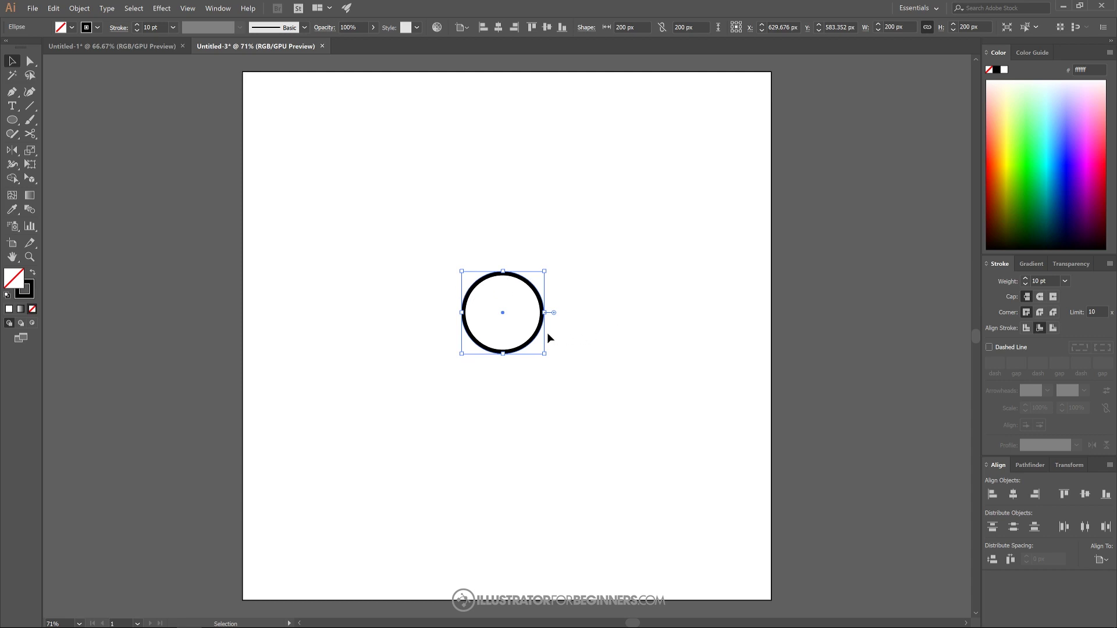
Duplicate the 200 px circle, offset so it overlaps the original, and resize the copy to 250 px.
alt+drag(537, 343, 580, 349)
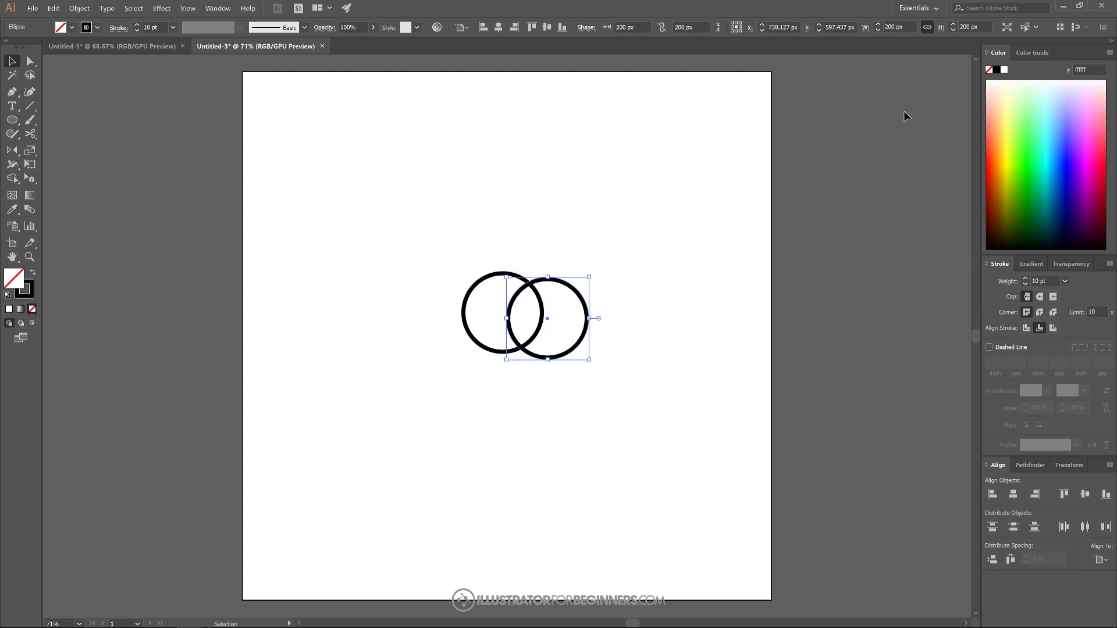
click(891, 27)
text(250)
key(Return)
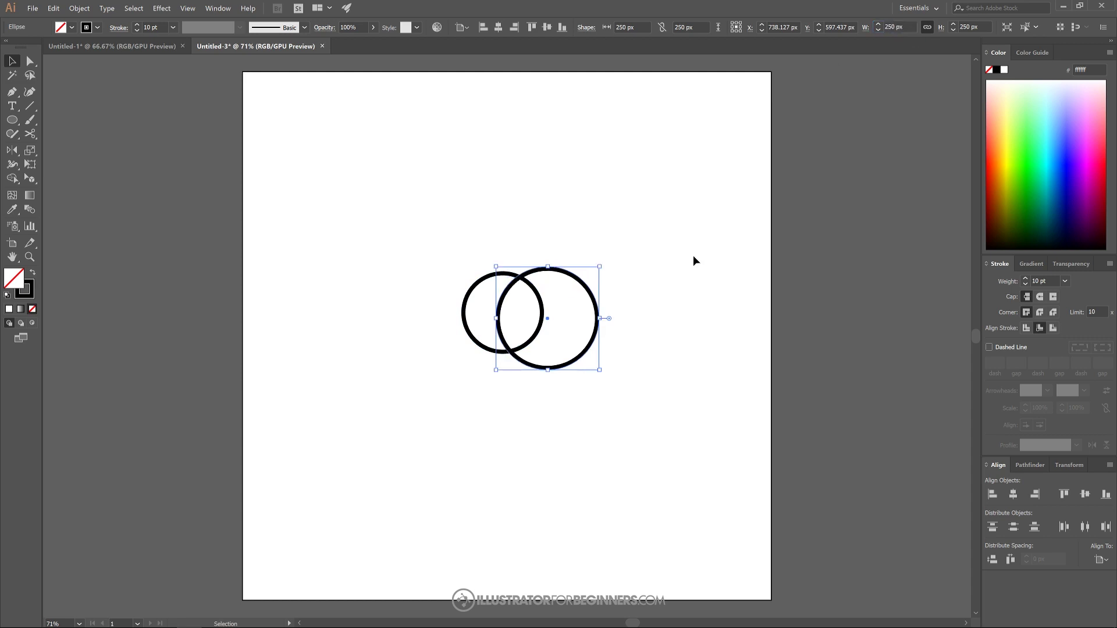
Duplicate the 250 px circle toward the lower right and resize the copy to 300 px.
drag(587, 356, 615, 410)
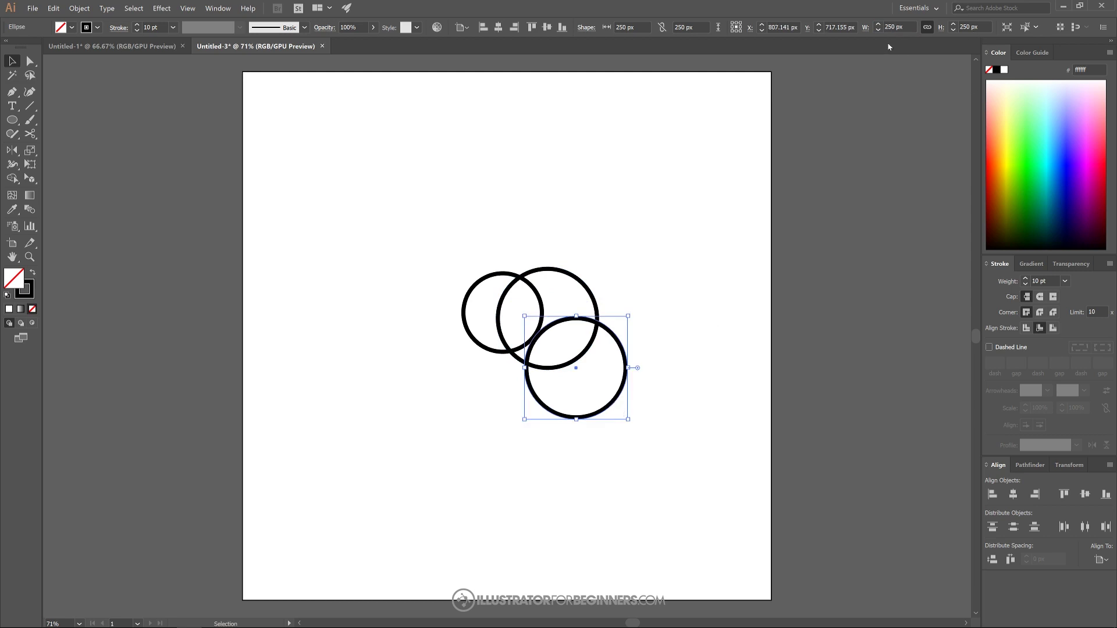
click(891, 26)
text(300)
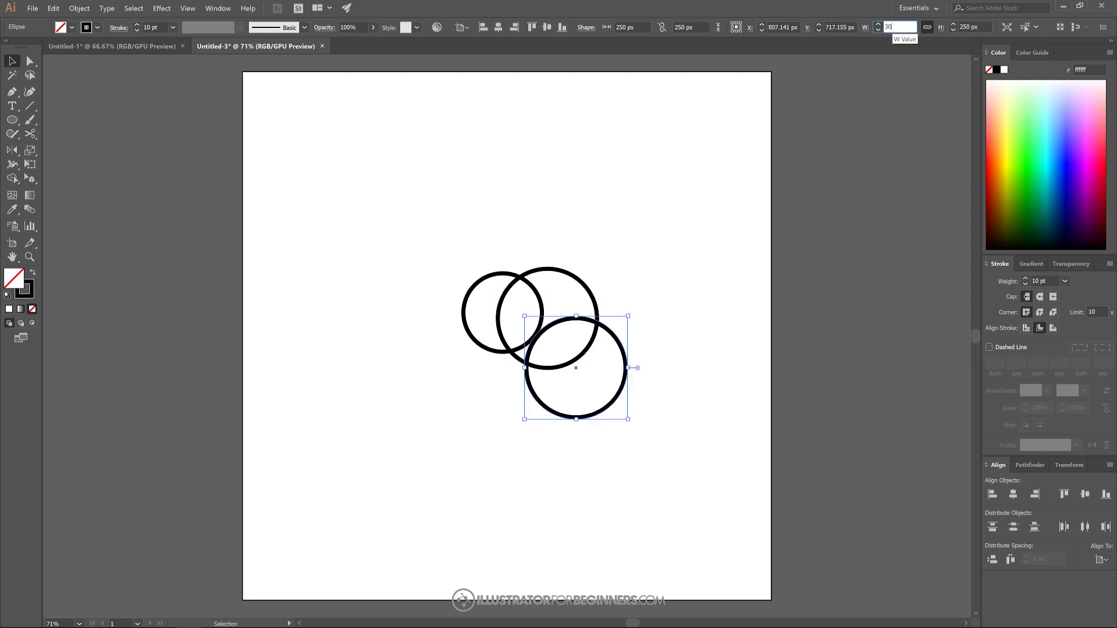
key(Return)
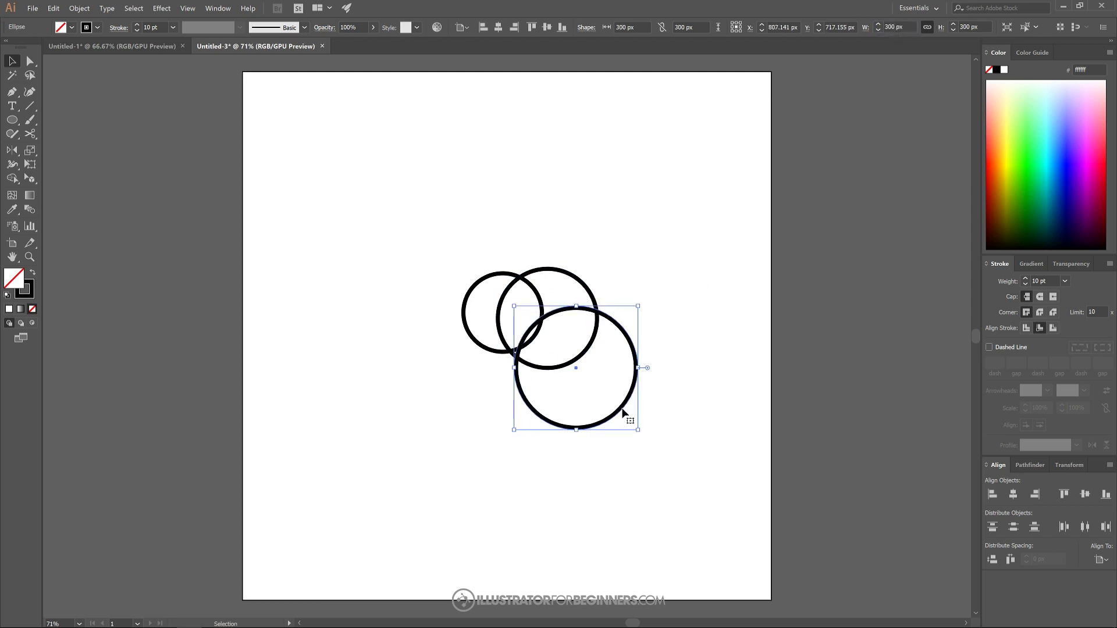
Duplicate the 300 px circle toward the lower left and resize the copy to 350 px.
drag(624, 412, 598, 446)
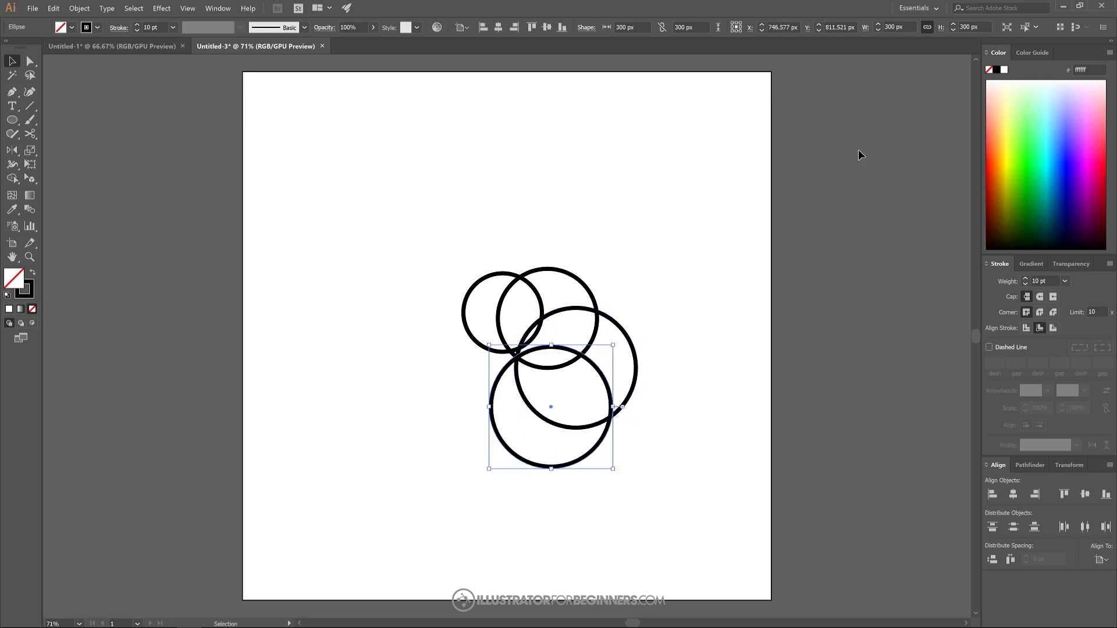
click(889, 27)
text(350)
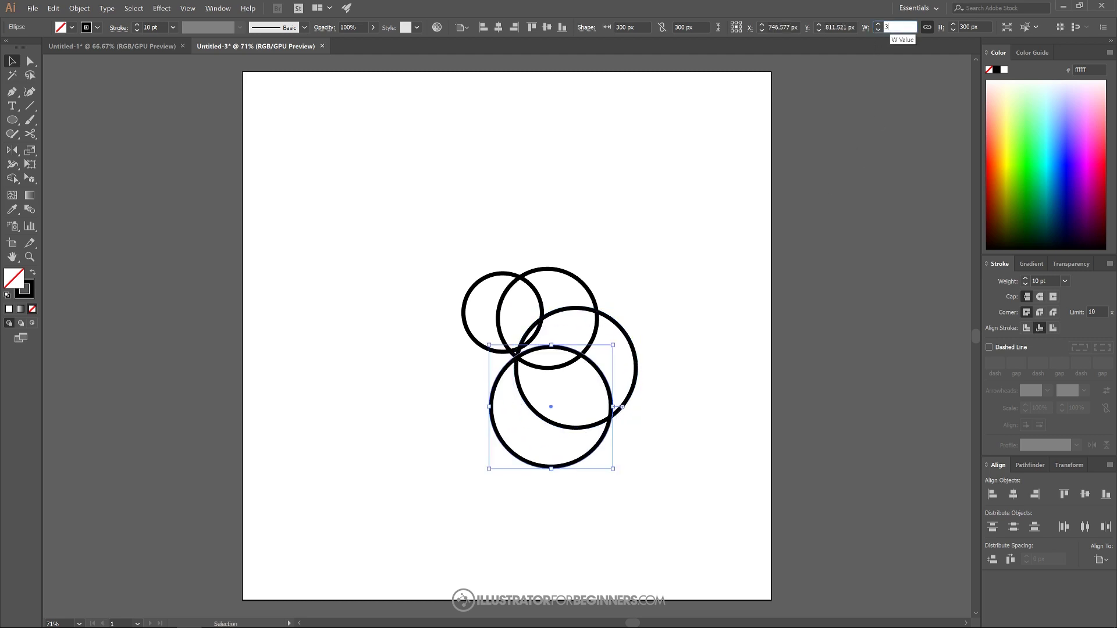
key(Return)
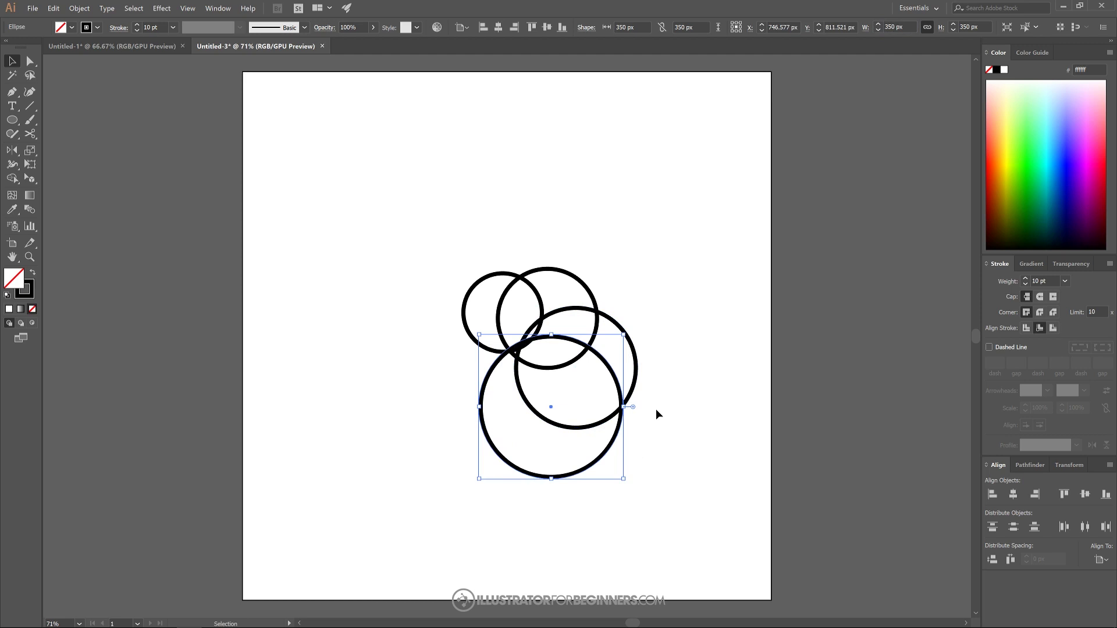
Duplicate the 350 px circle slightly below itself and resize the copy to 400 px.
drag(607, 455, 593, 490)
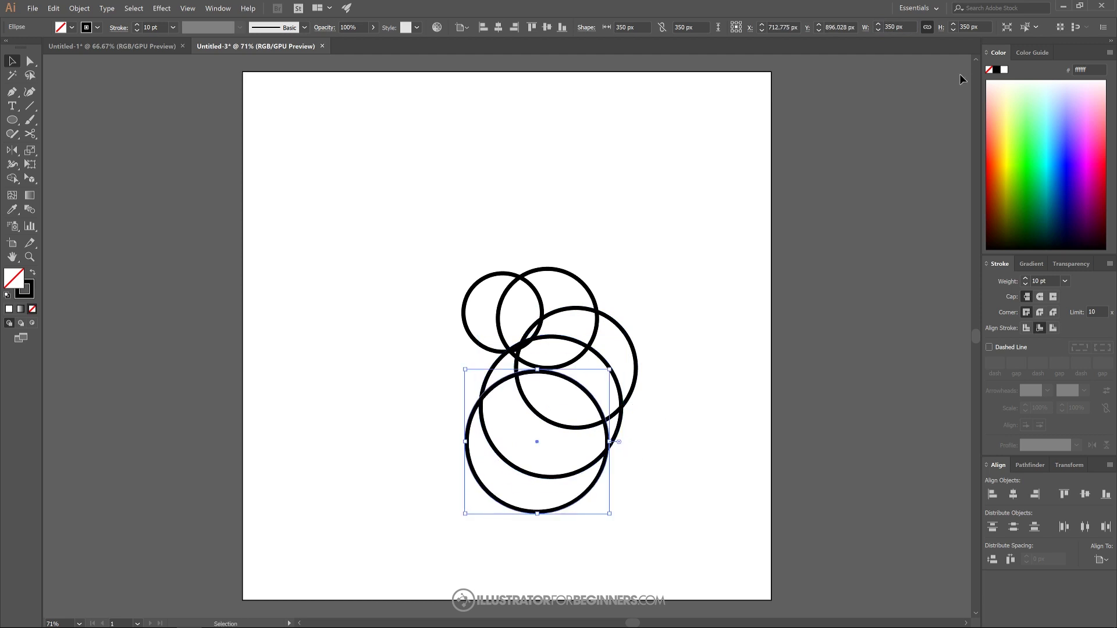
double_click(894, 26)
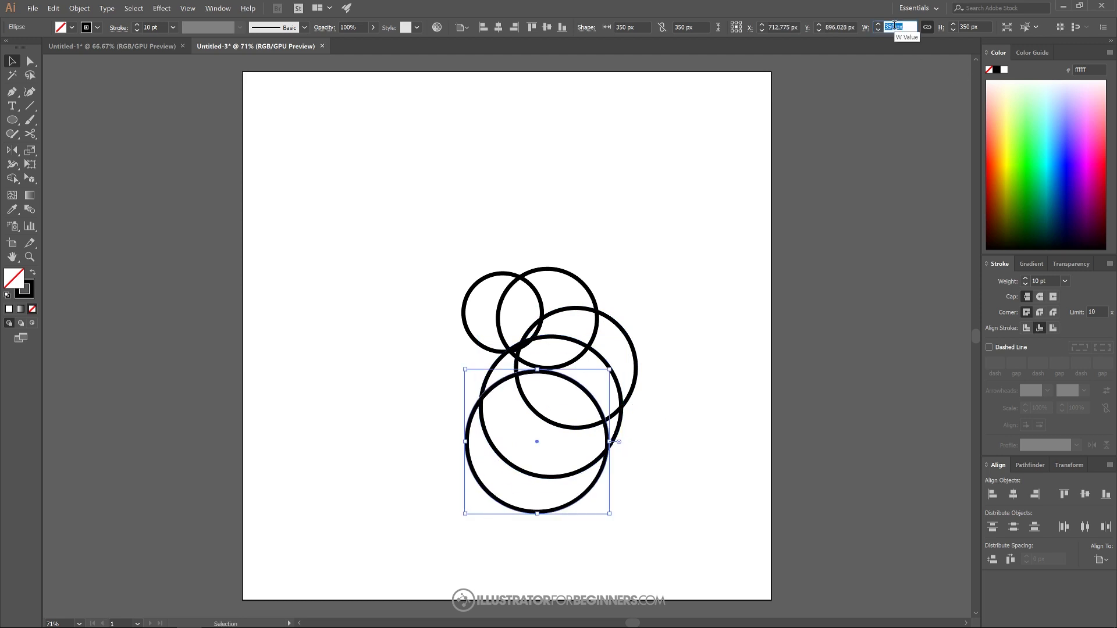
text(400)
key(Return)
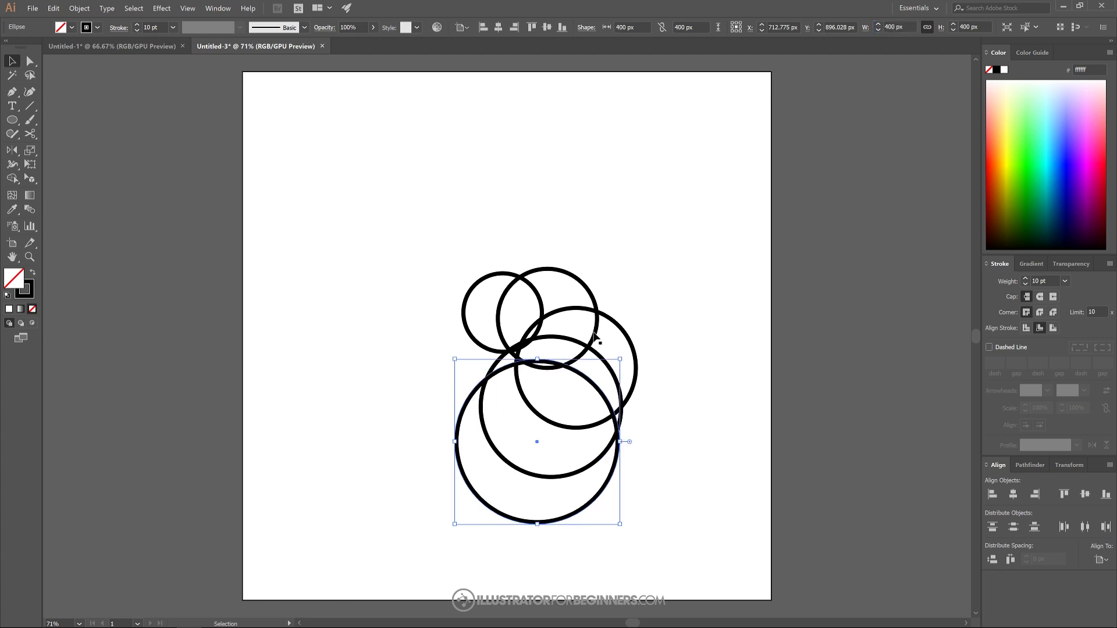
Select all five circles and centre them horizontally, aligned to the artboard.
drag(342, 189, 673, 554)
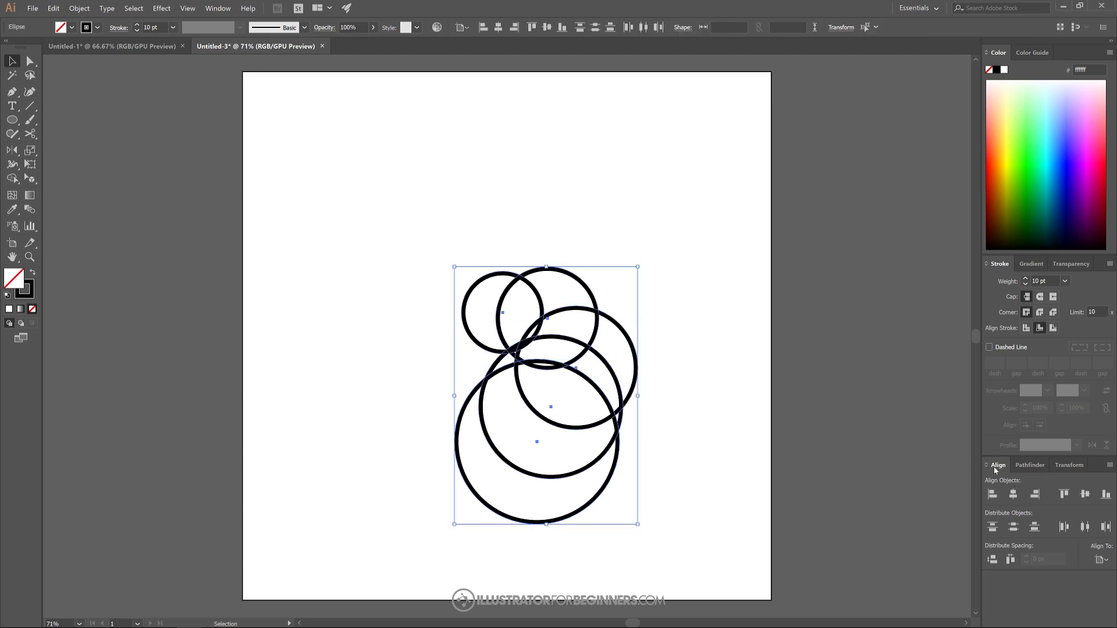
click(1102, 559)
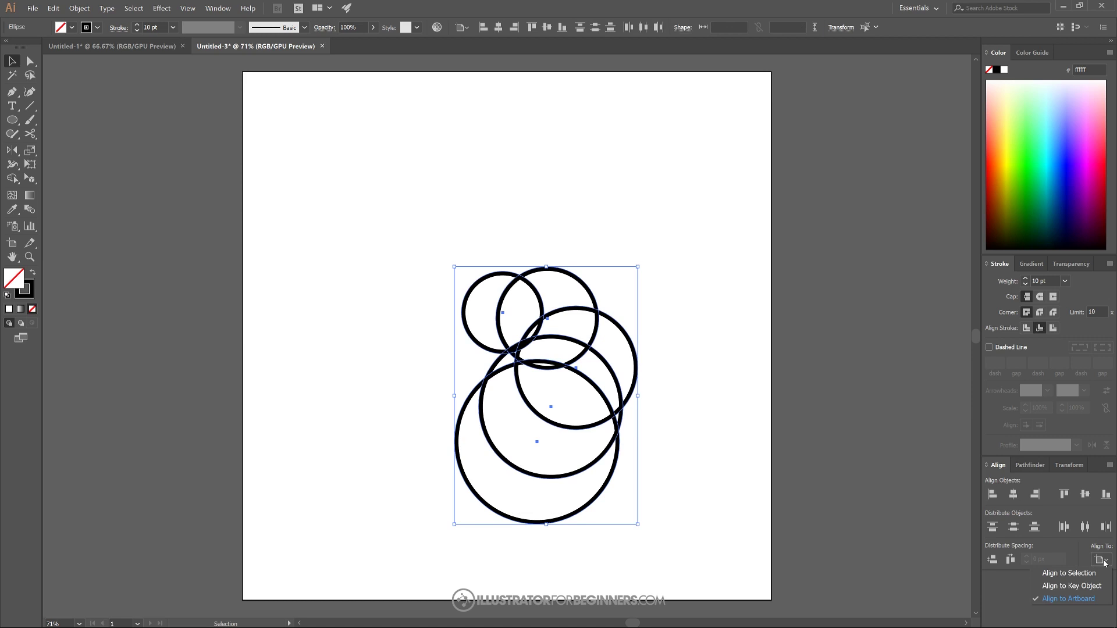
click(1053, 599)
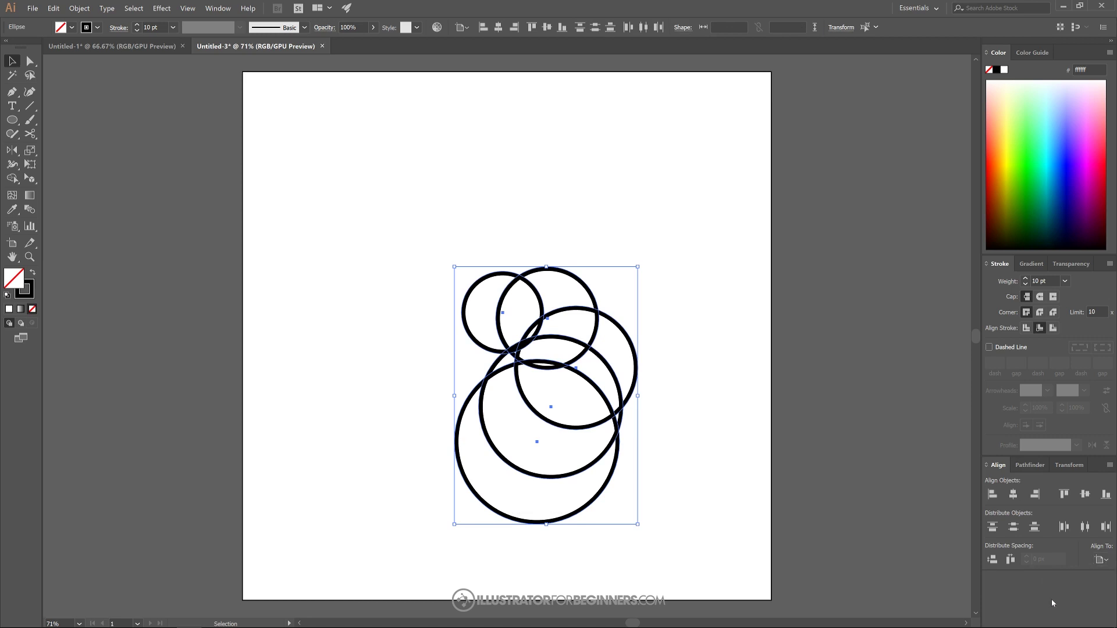
click(1013, 495)
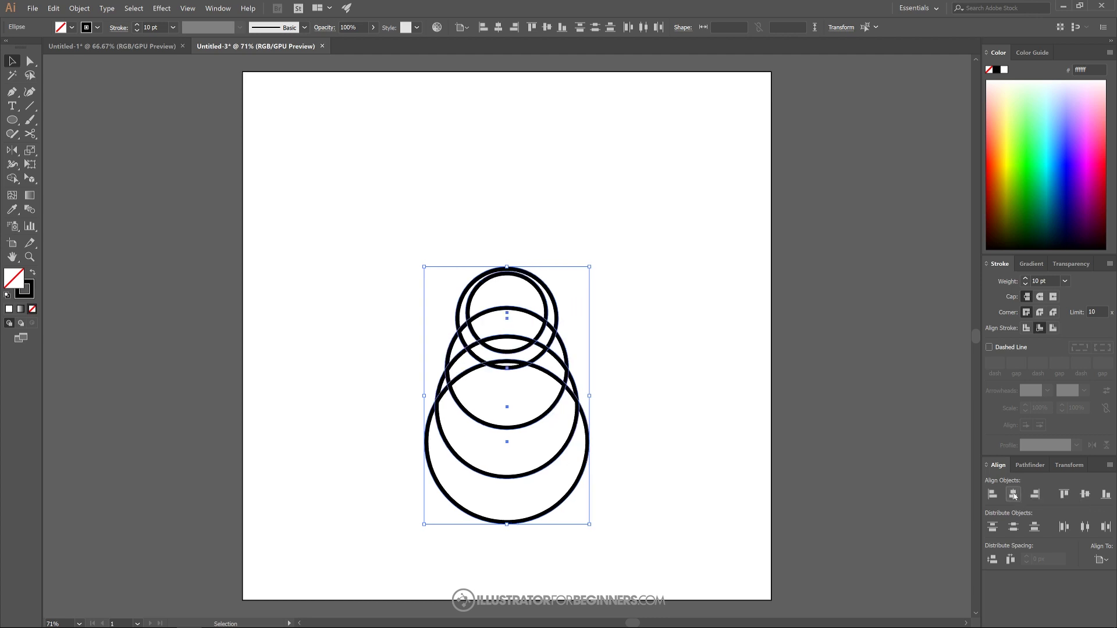
Centre the five selected circles vertically on the artboard and convert their strokes to outlines.
click(1085, 496)
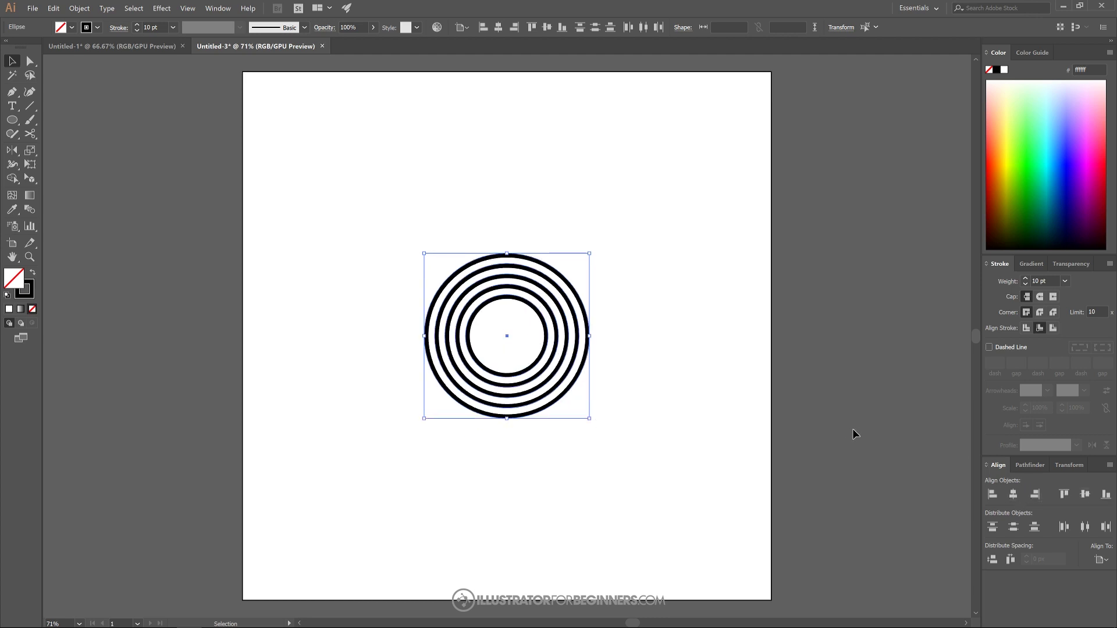
click(79, 8)
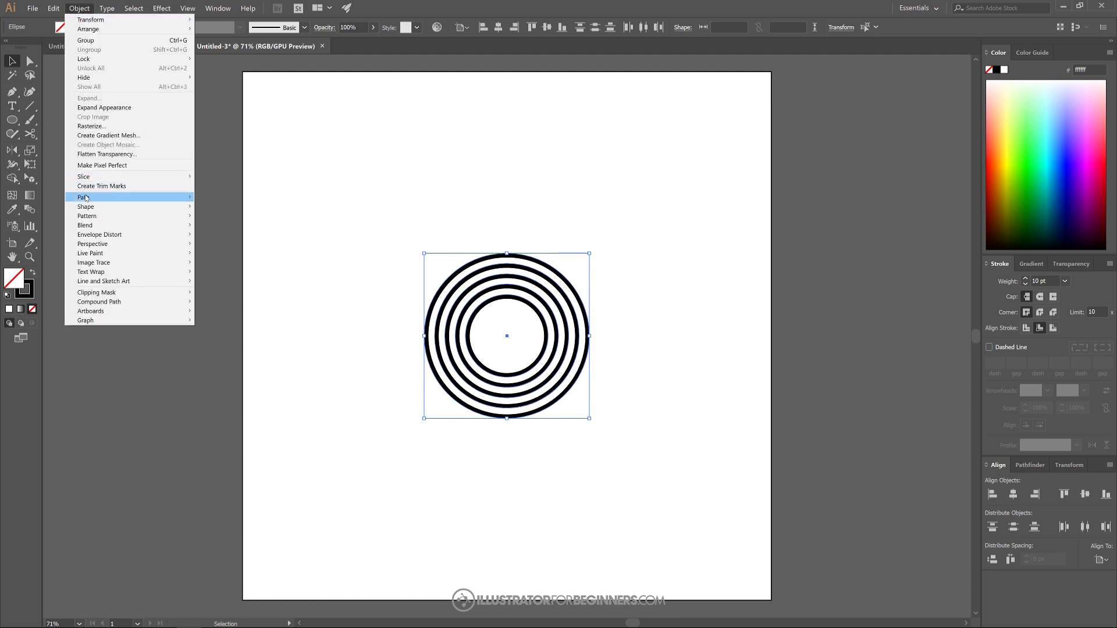
mouse_move(86, 198)
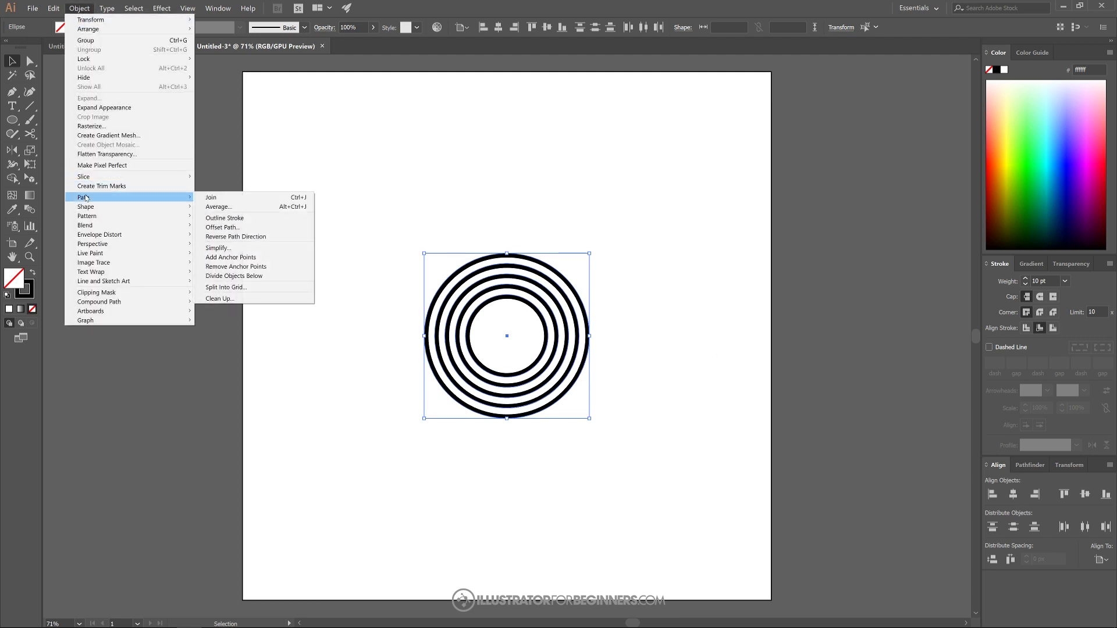
click(225, 218)
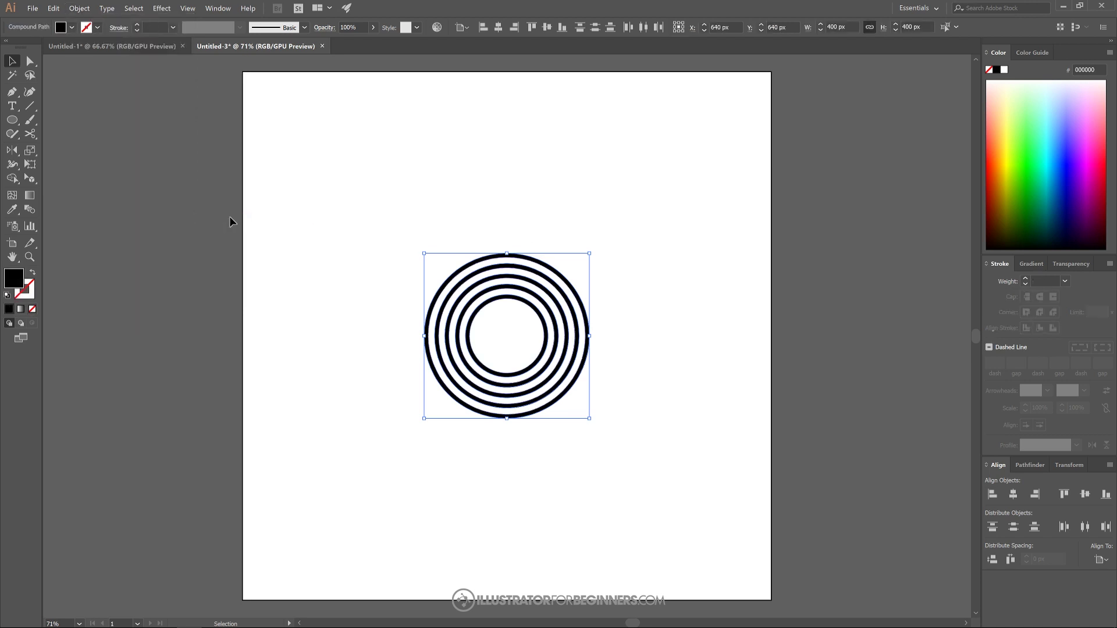
Lower the opacity of the outlined circles to 53% and deselect them.
click(374, 28)
drag(370, 42, 351, 42)
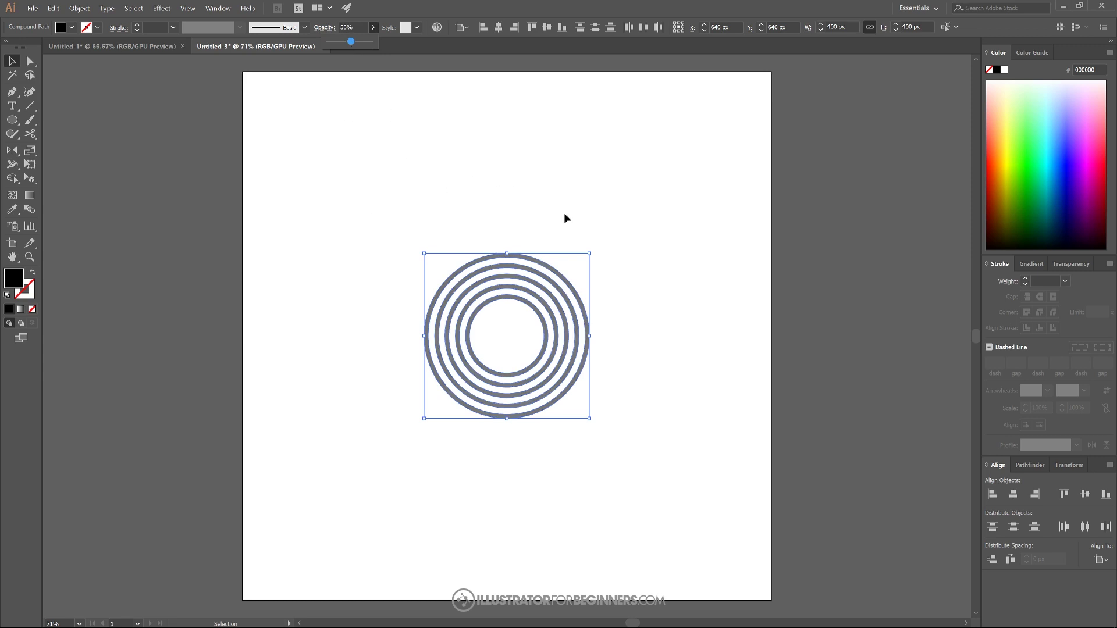
click(624, 207)
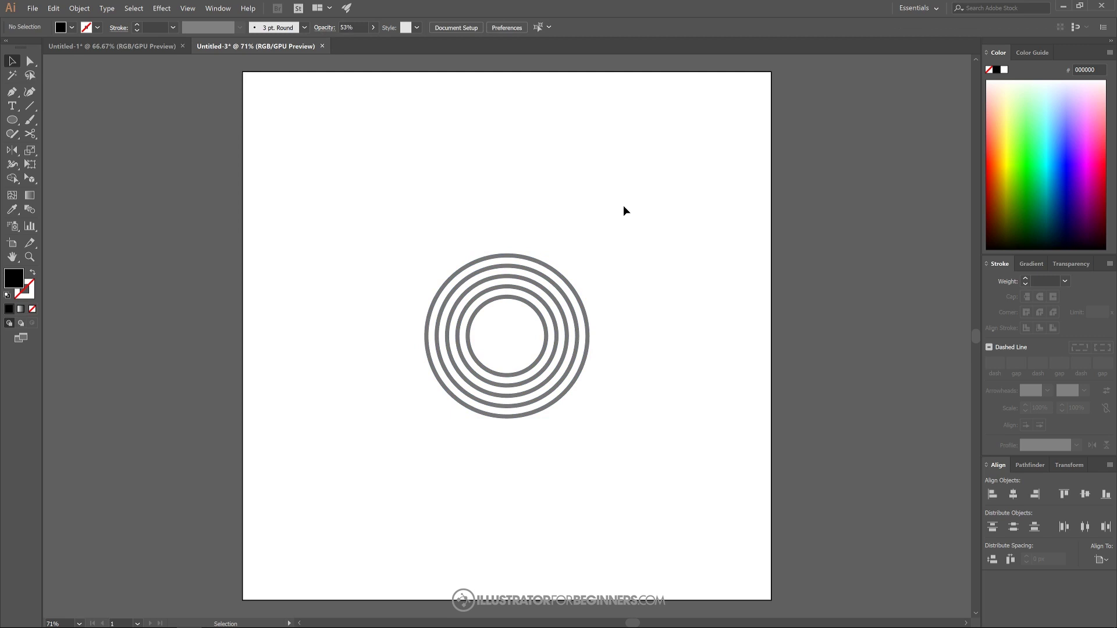
Draw a closed Pen tool shape covering the circles' upper half, with a straight lower edge along their horizontal centre line at Y 640 px.
click(11, 91)
key(ctrl+plus)
key(ctrl+plus)
key(ctrl+plus)
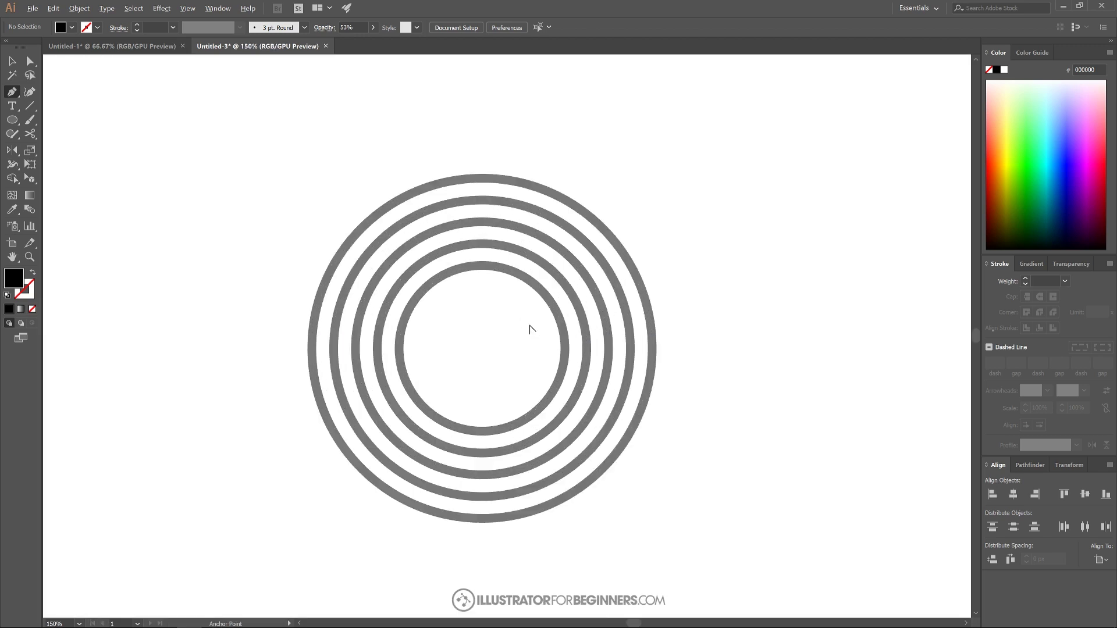
mouse_move(521, 319)
mouse_down()
mouse_move(543, 289)
mouse_move(499, 366)
mouse_move(531, 271)
mouse_move(568, 320)
mouse_move(521, 299)
mouse_up()
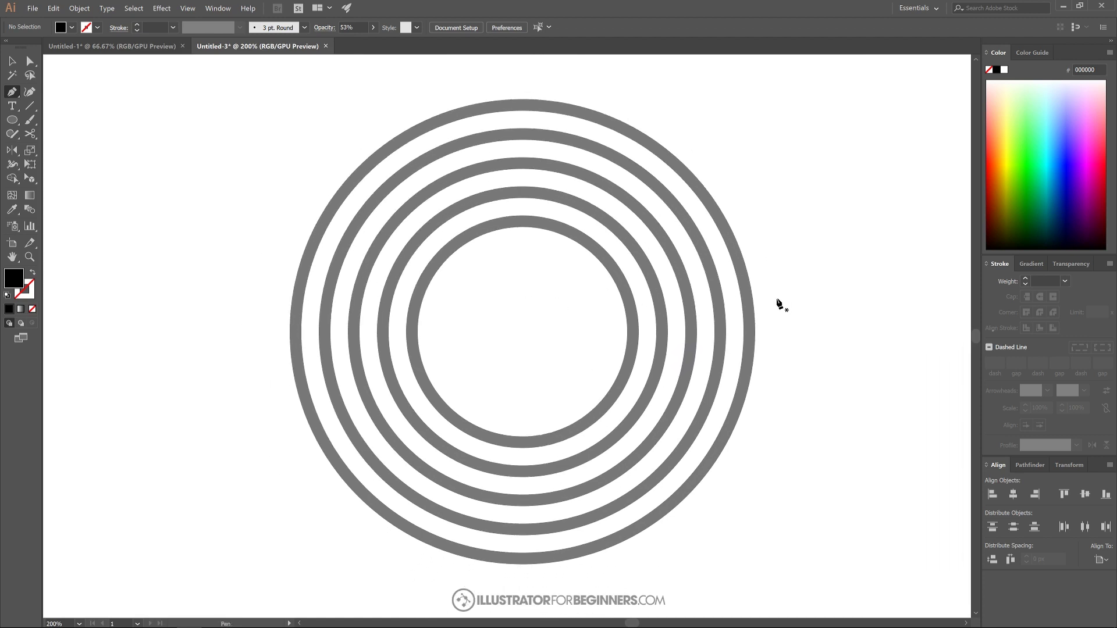
click(755, 332)
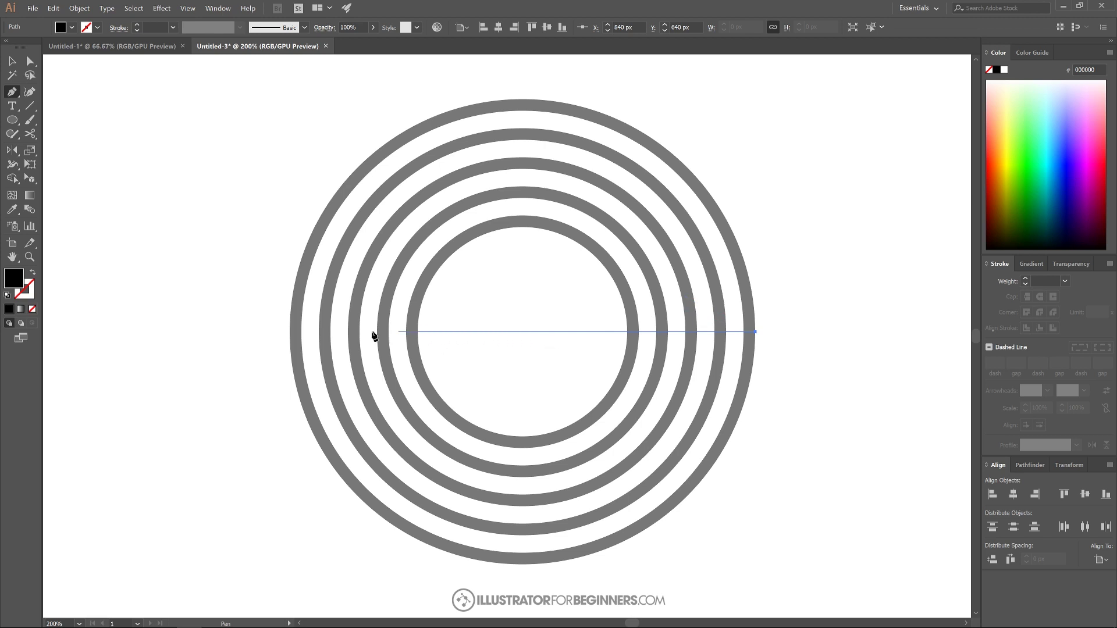
click(241, 332)
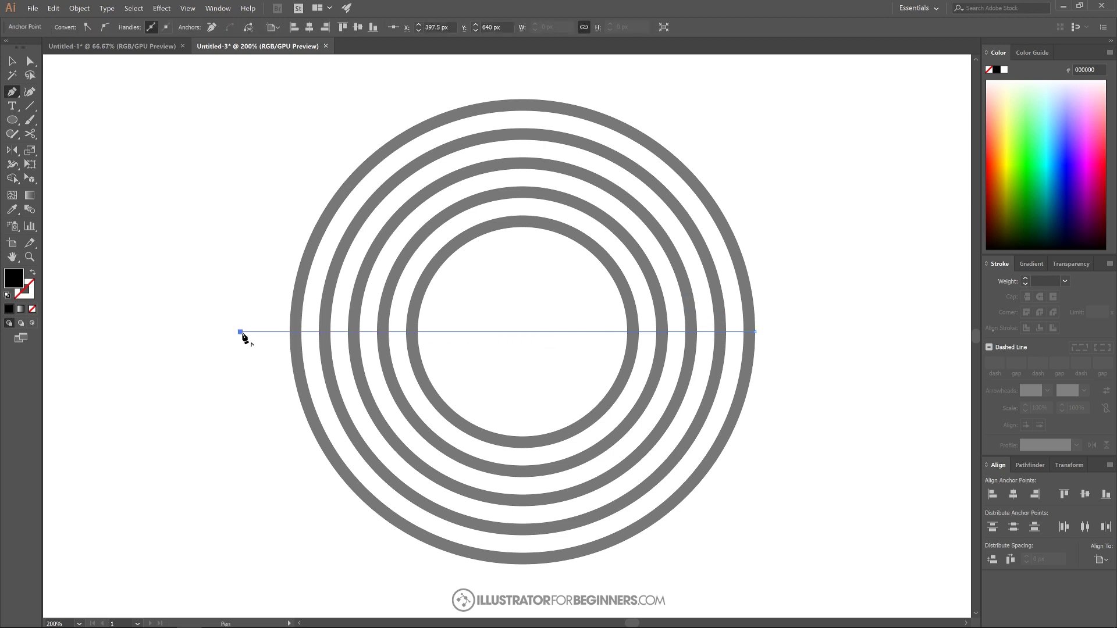
click(230, 210)
click(243, 158)
click(282, 118)
click(332, 93)
click(394, 79)
click(461, 74)
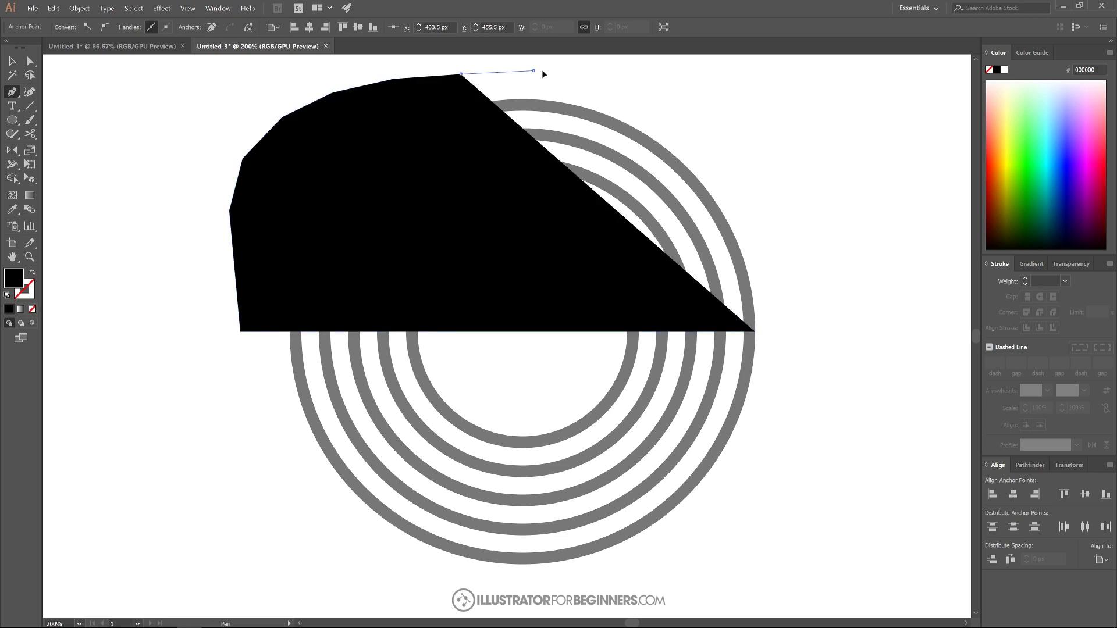
click(534, 70)
click(598, 71)
click(673, 74)
click(742, 93)
click(772, 126)
click(793, 185)
click(805, 247)
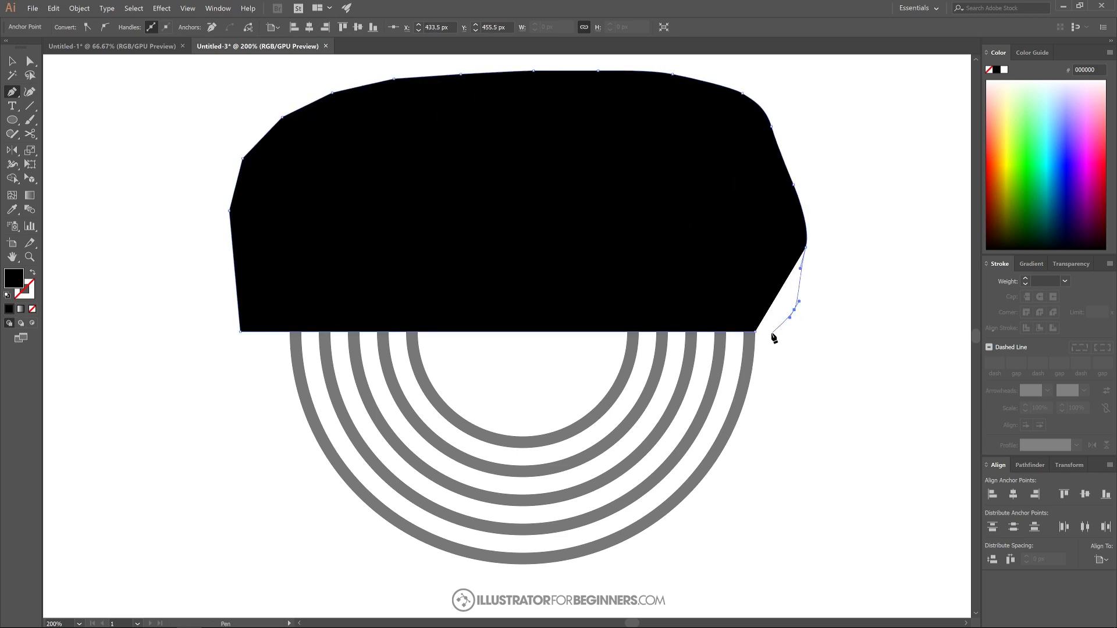
click(756, 333)
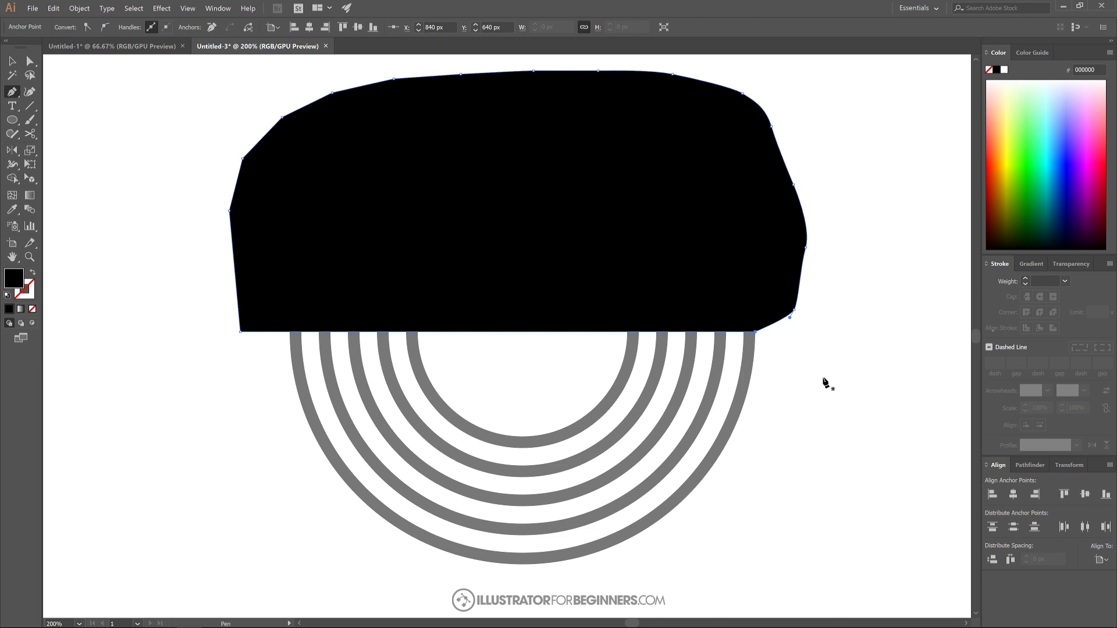
Select the circles and the covering shape, and remove the covering shape together with the circles' upper half using the Shape Builder tool.
key(alt)
scroll(659, 355, down, 2)
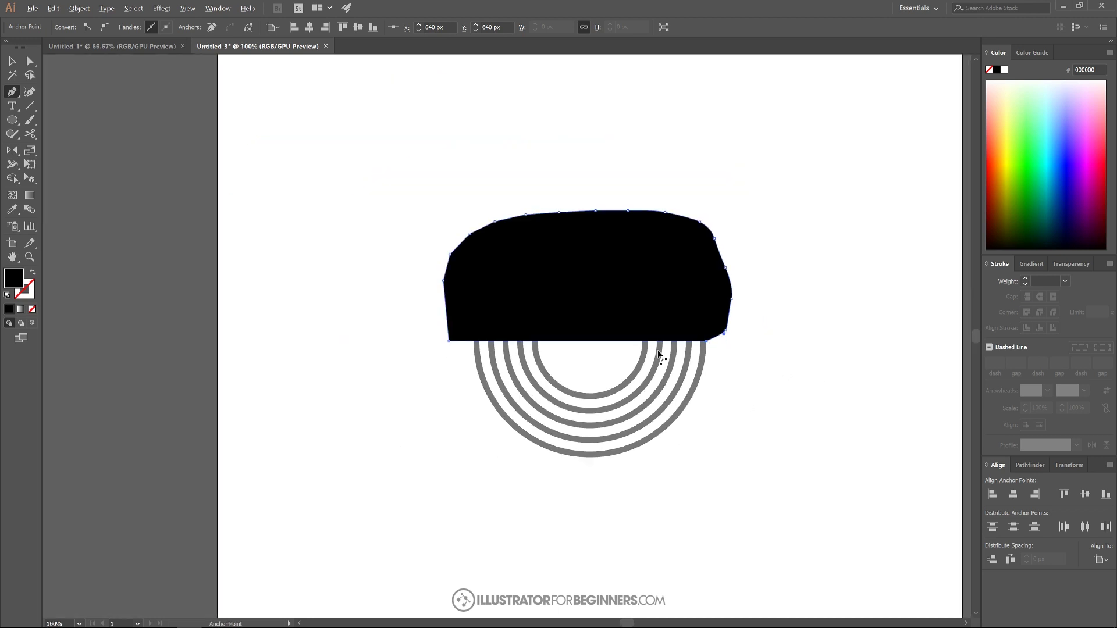
click(12, 61)
drag(832, 494, 345, 141)
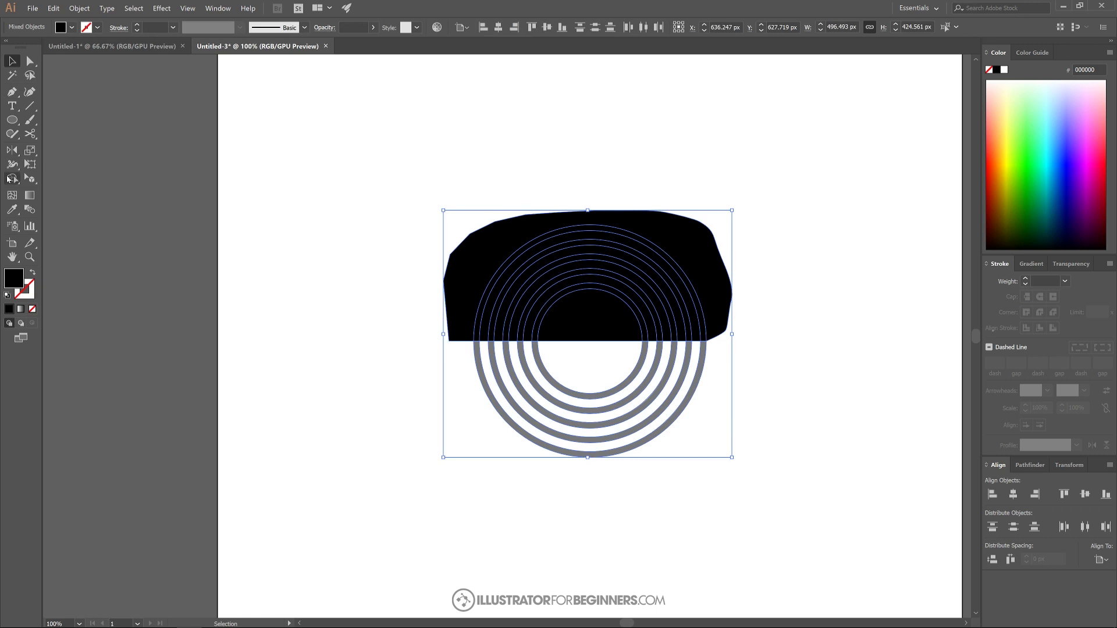
click(12, 178)
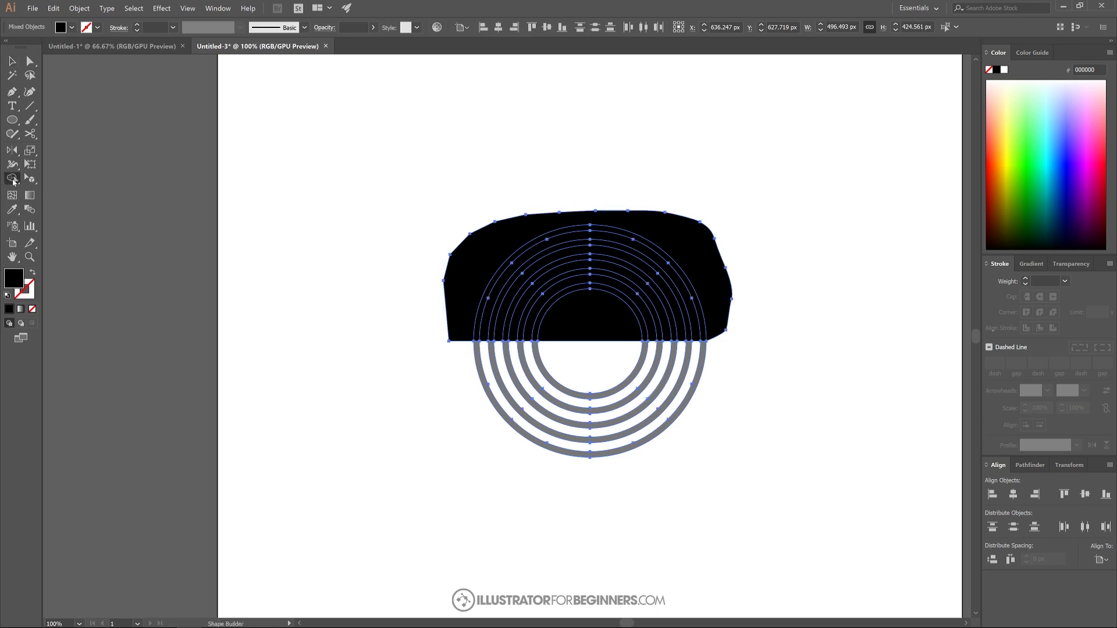
mouse_move(488, 258)
mouse_down()
mouse_move(609, 273)
mouse_move(597, 294)
mouse_move(673, 253)
mouse_move(582, 247)
mouse_move(561, 260)
mouse_up()
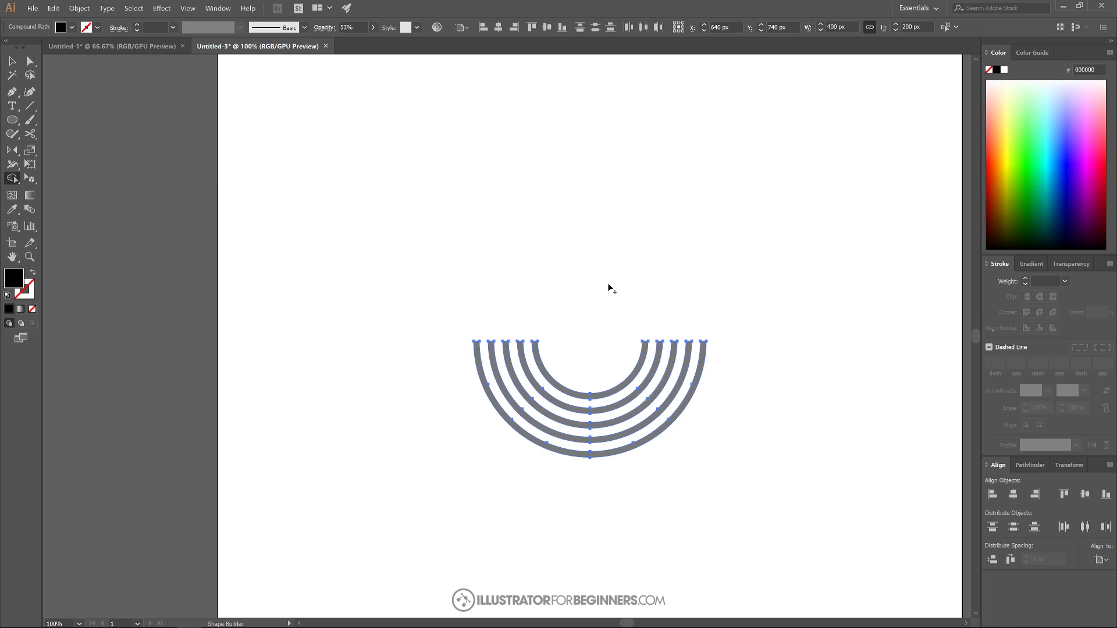
Move the half rings to the artboard's left side and scale them proportionally to about 304 × 152 px.
click(12, 61)
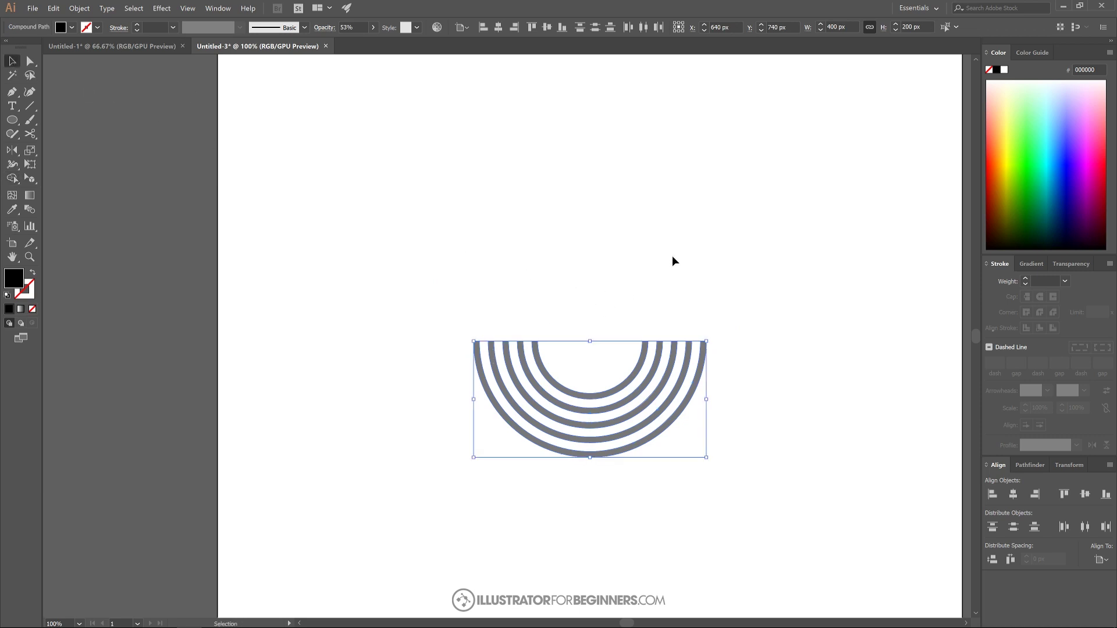
drag(673, 291, 610, 256)
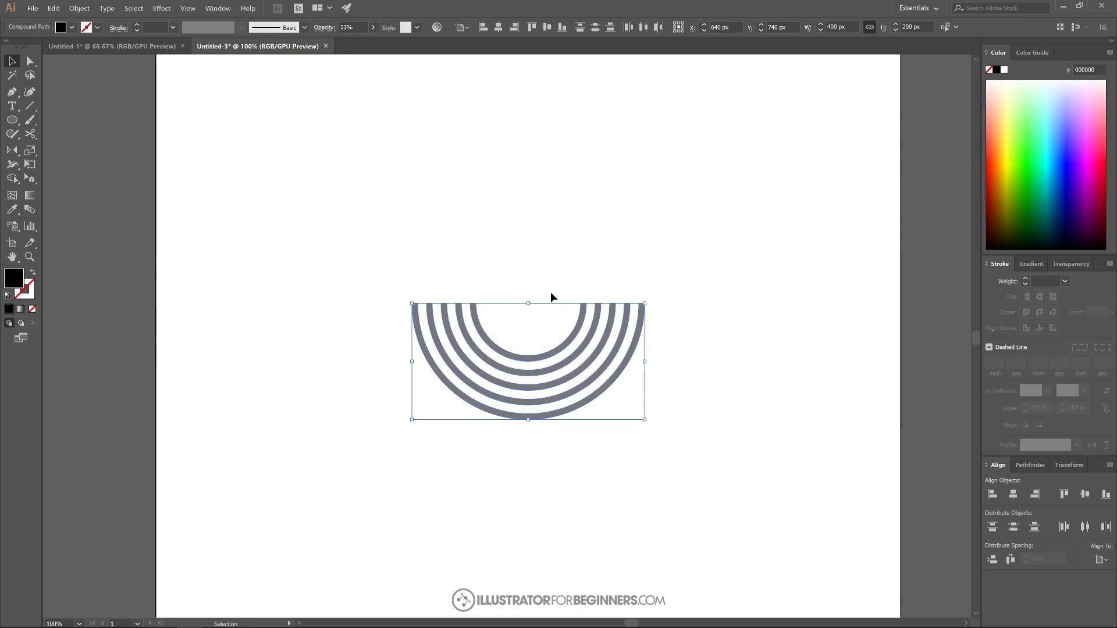
key(ctrl+minus)
drag(561, 327, 438, 299)
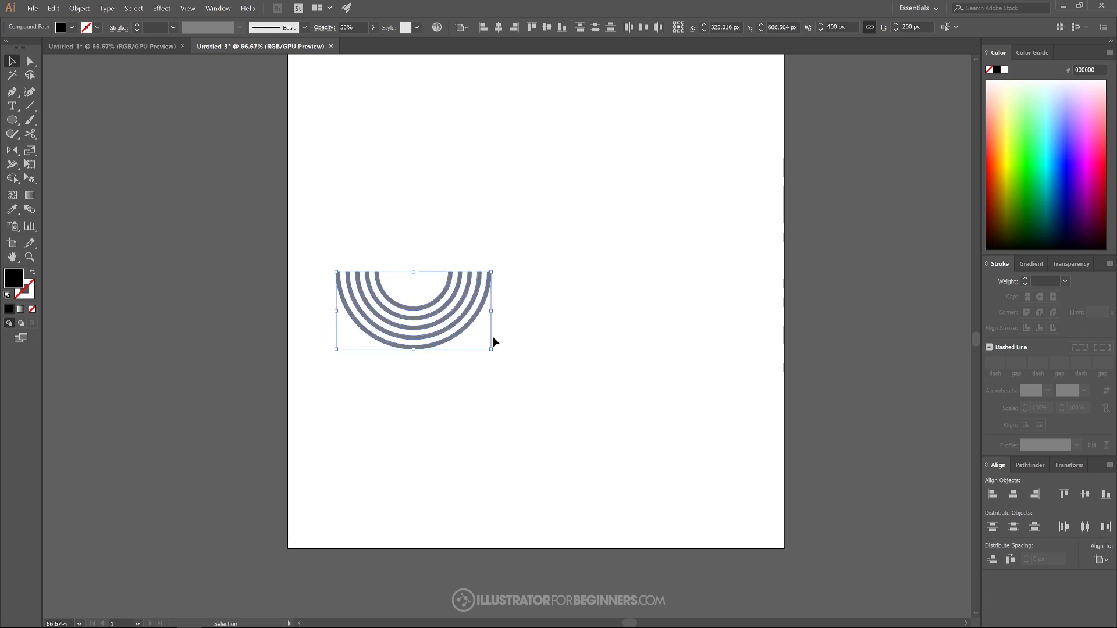
drag(491, 349, 454, 330)
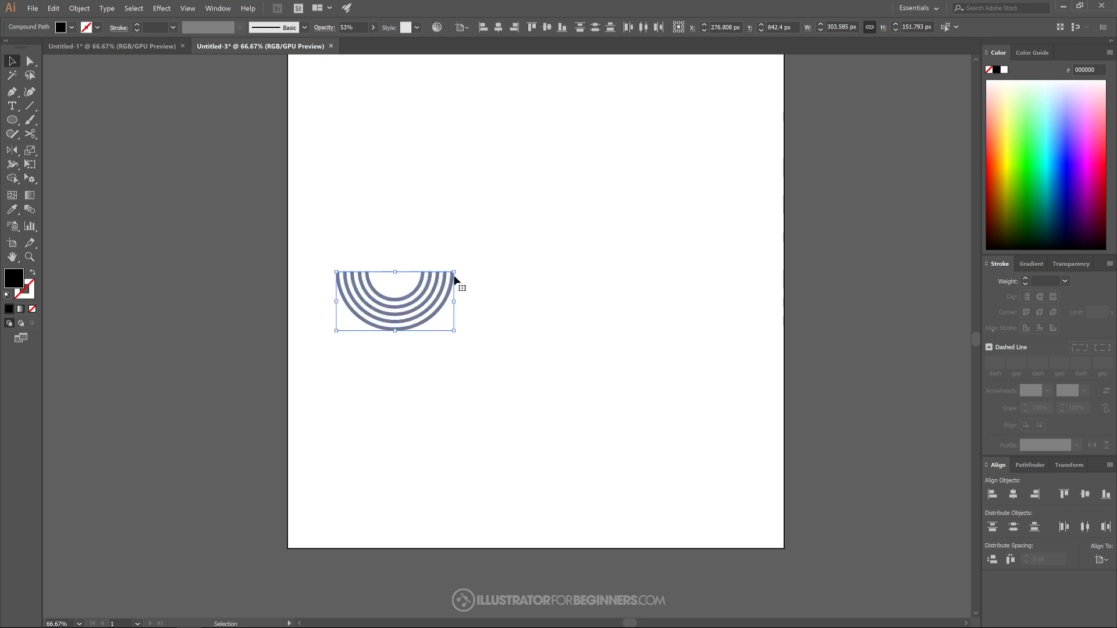
Duplicate the half rings to the right, rotate the copy 180° into an arch, and snap its left ends onto the original's right ends.
drag(407, 295, 558, 289)
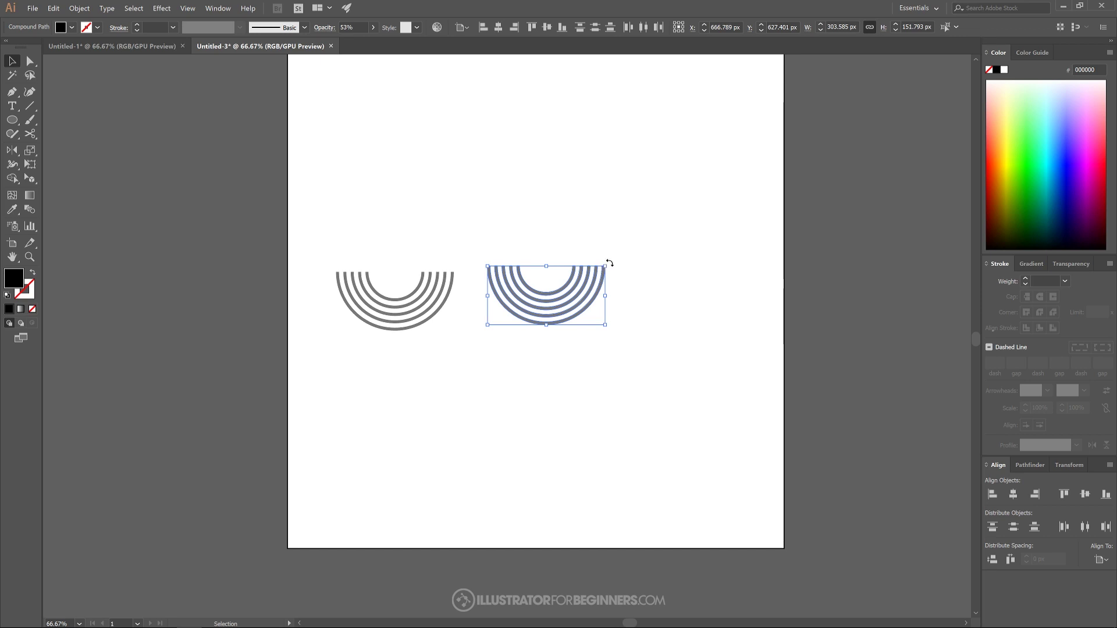
drag(610, 261, 488, 314)
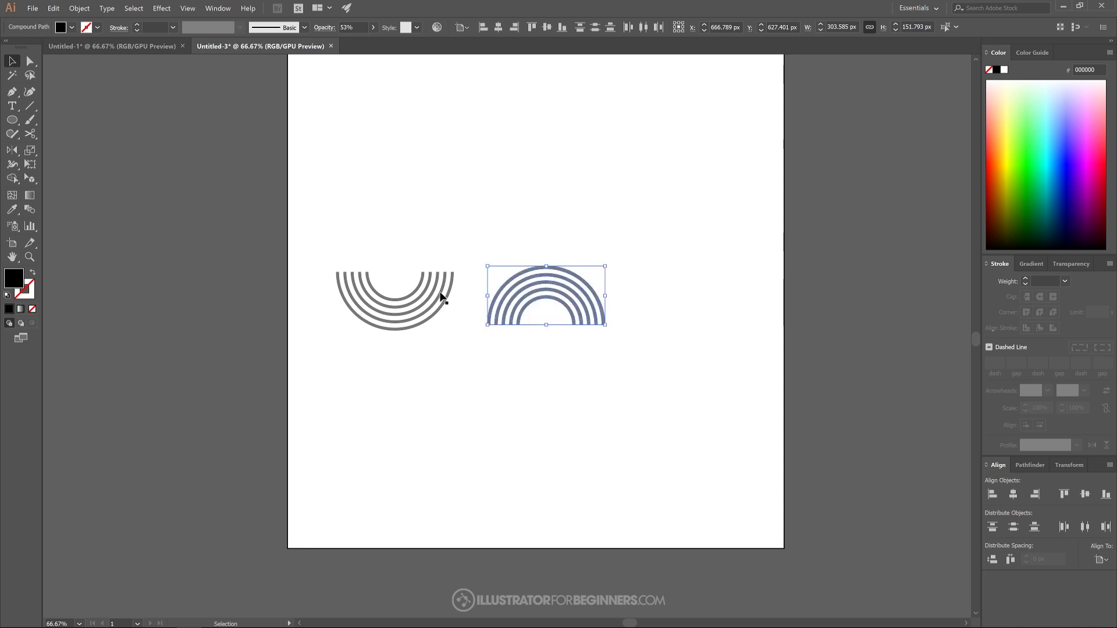
alt+scroll(451, 292, up, 2)
key(a)
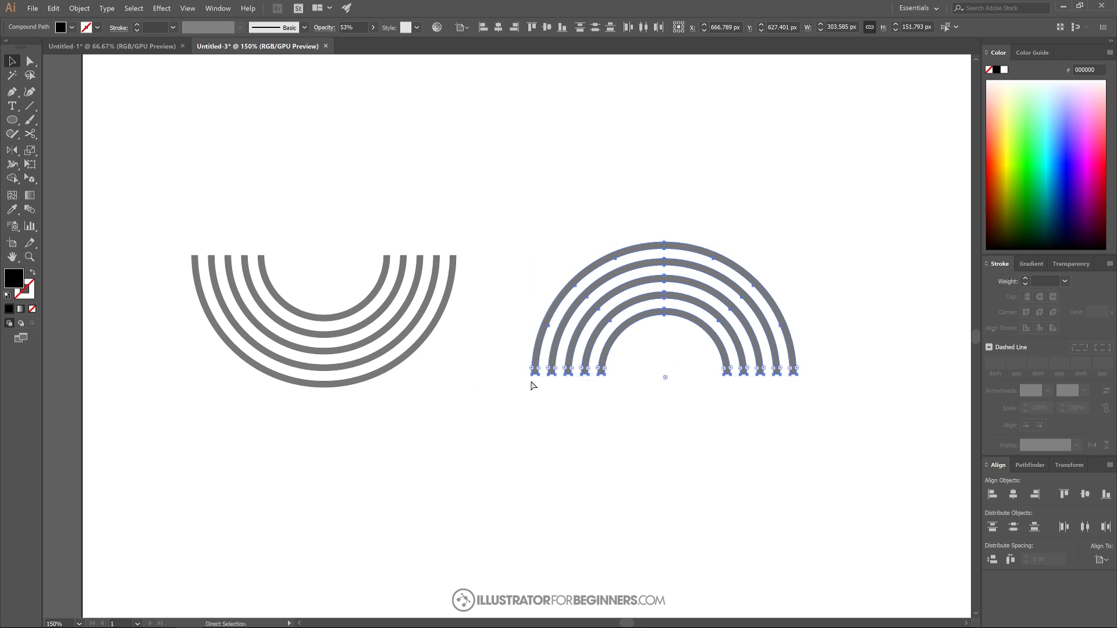
drag(530, 374, 386, 258)
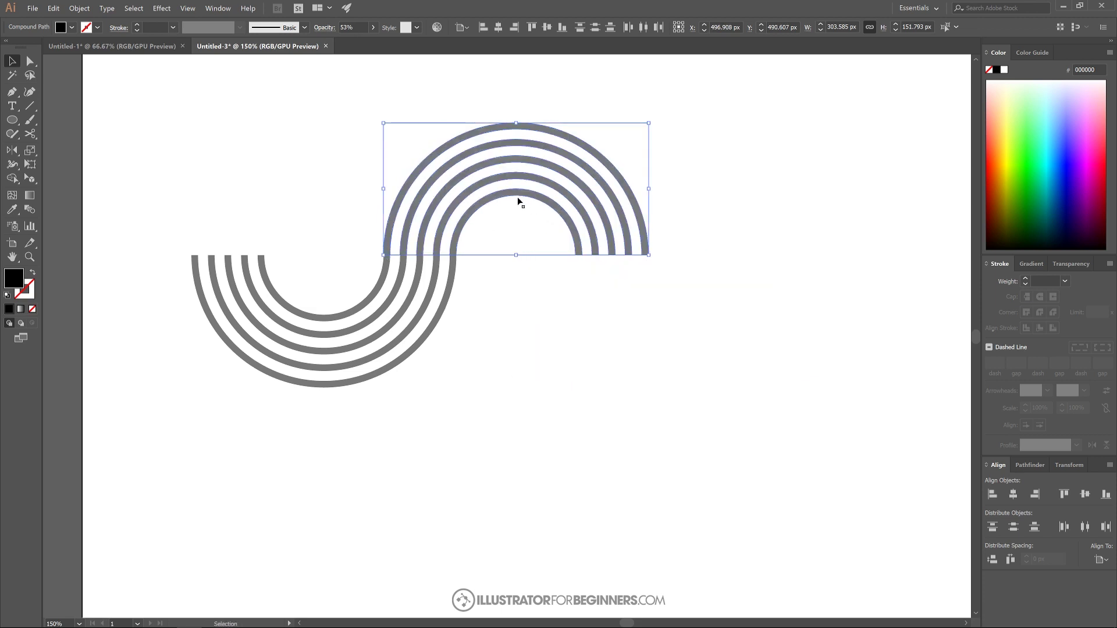
Duplicate the arch, rotate the copy 180°, and snap it beneath the arch to complete the letter o.
drag(499, 195, 619, 375)
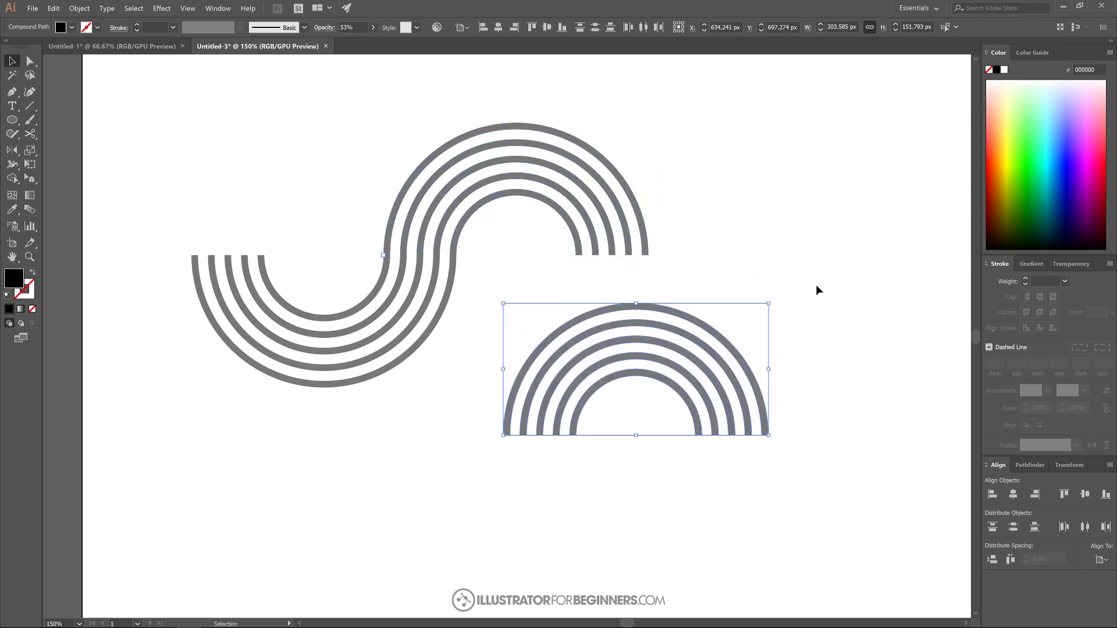
drag(772, 298, 506, 402)
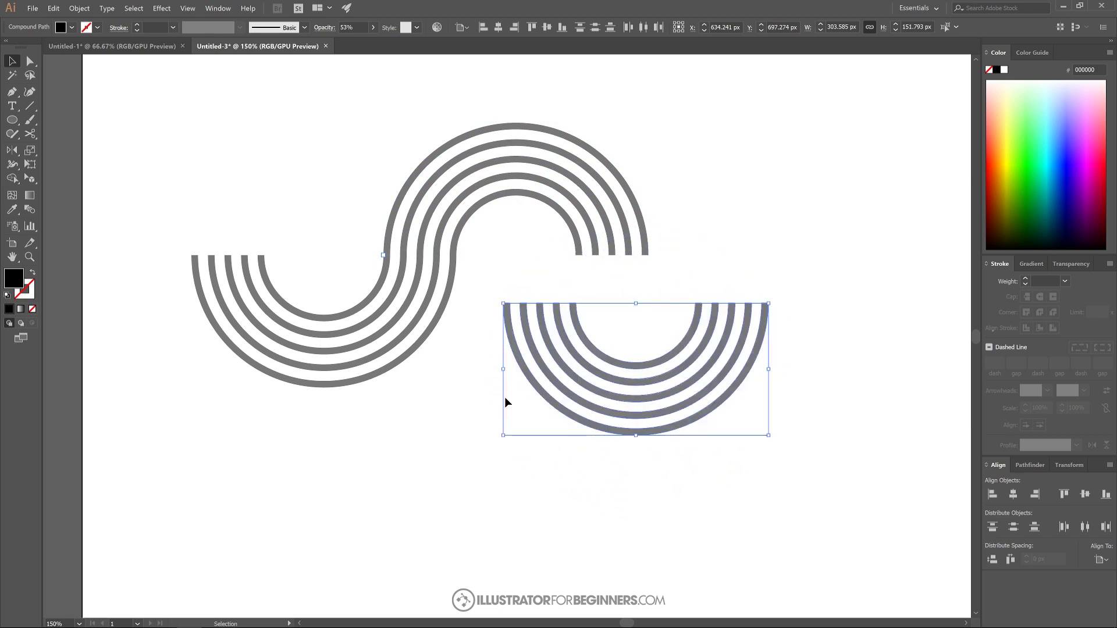
key(a)
drag(769, 308, 649, 256)
key(ctrl+minus)
key(ctrl+minus)
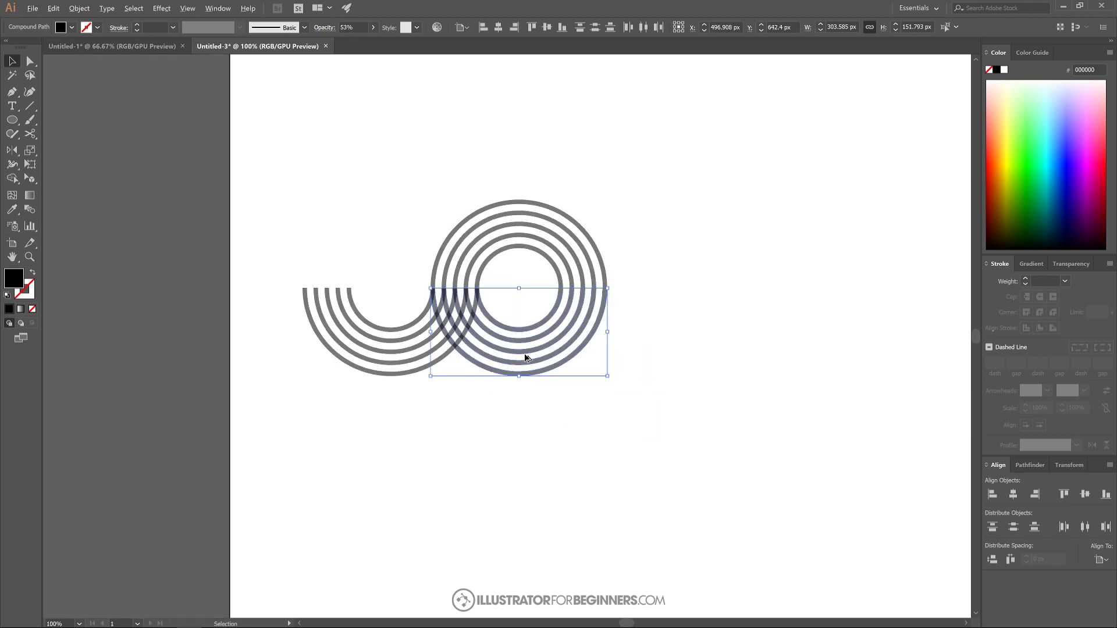
Check the finished logo in Untitled-1, and duplicate both halves of the o to the right so the copy's left bands overlap the original's right bands.
click(138, 48)
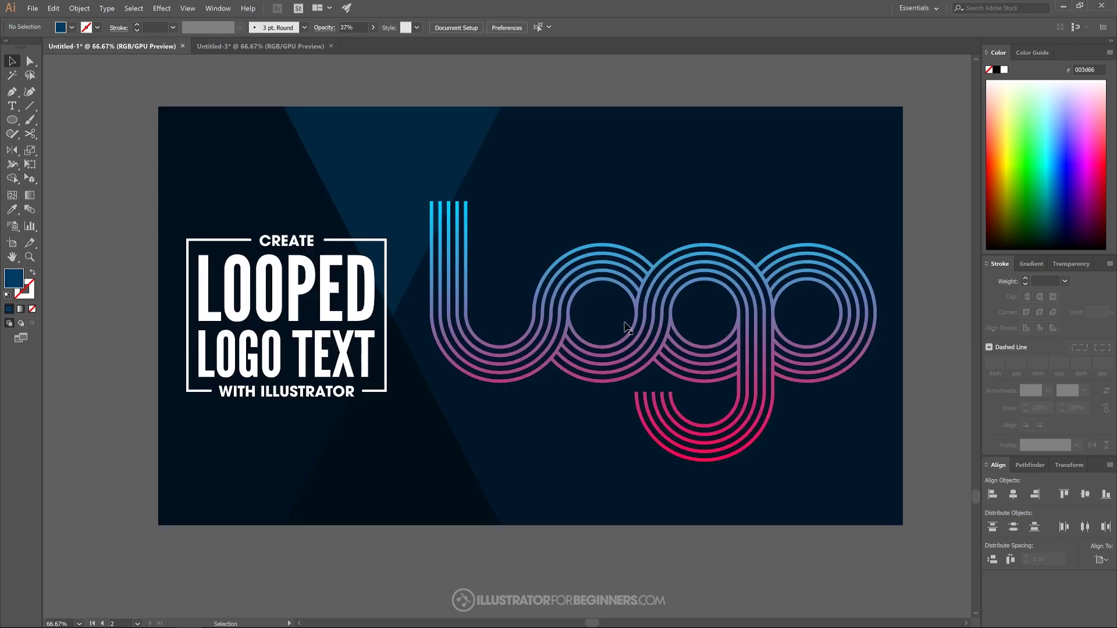
click(231, 46)
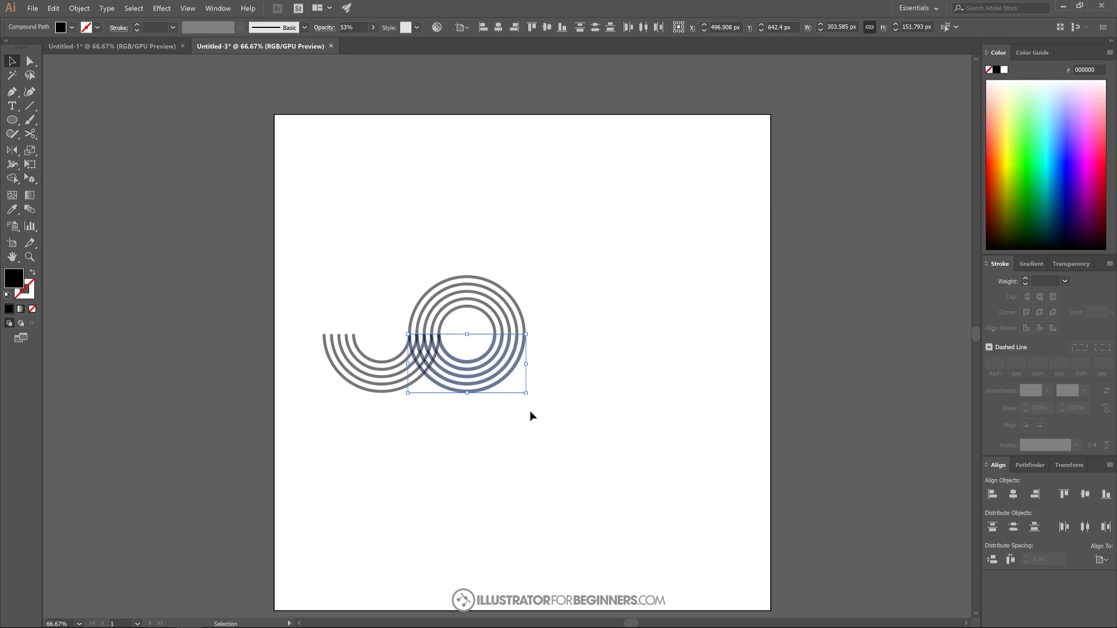
drag(552, 405, 474, 223)
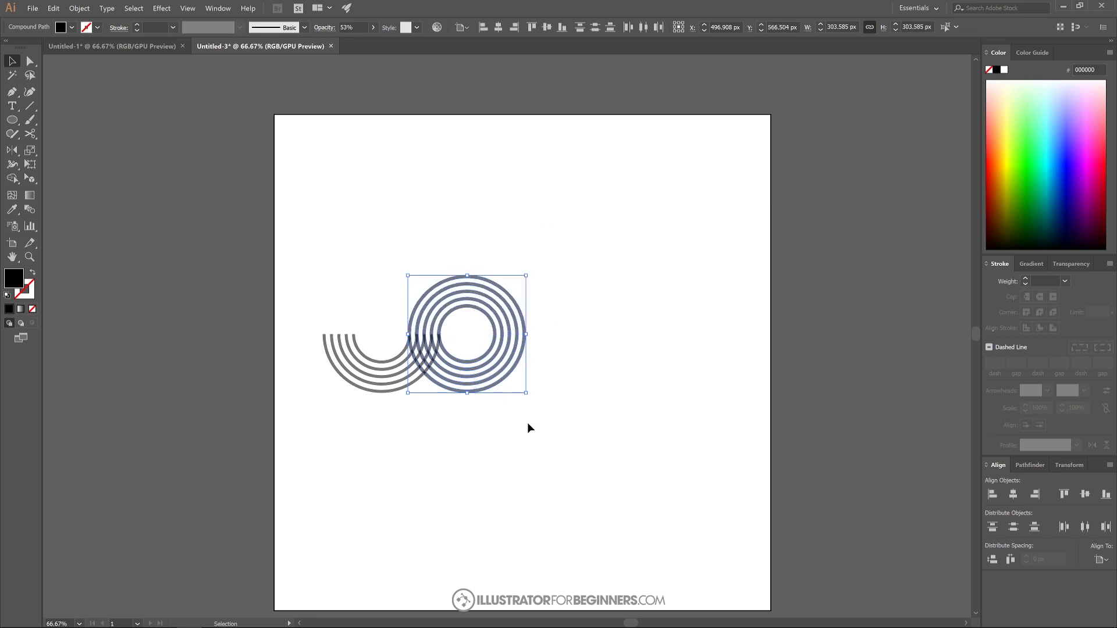
drag(466, 372, 616, 371)
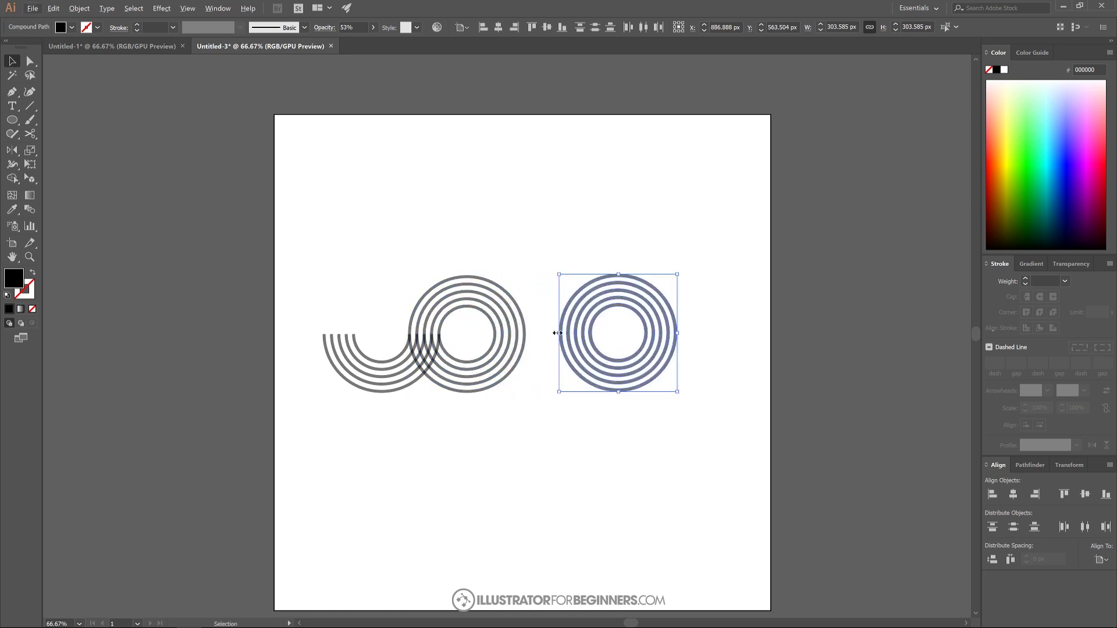
scroll(543, 342, up, 2)
key(a)
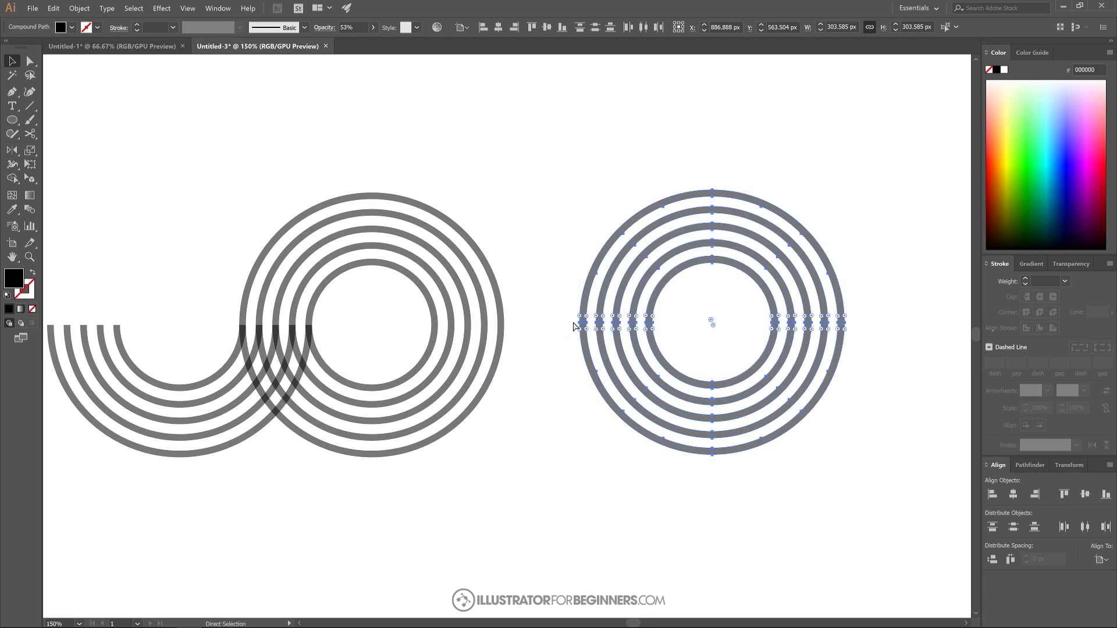
drag(581, 323, 431, 327)
key(ctrl+minus)
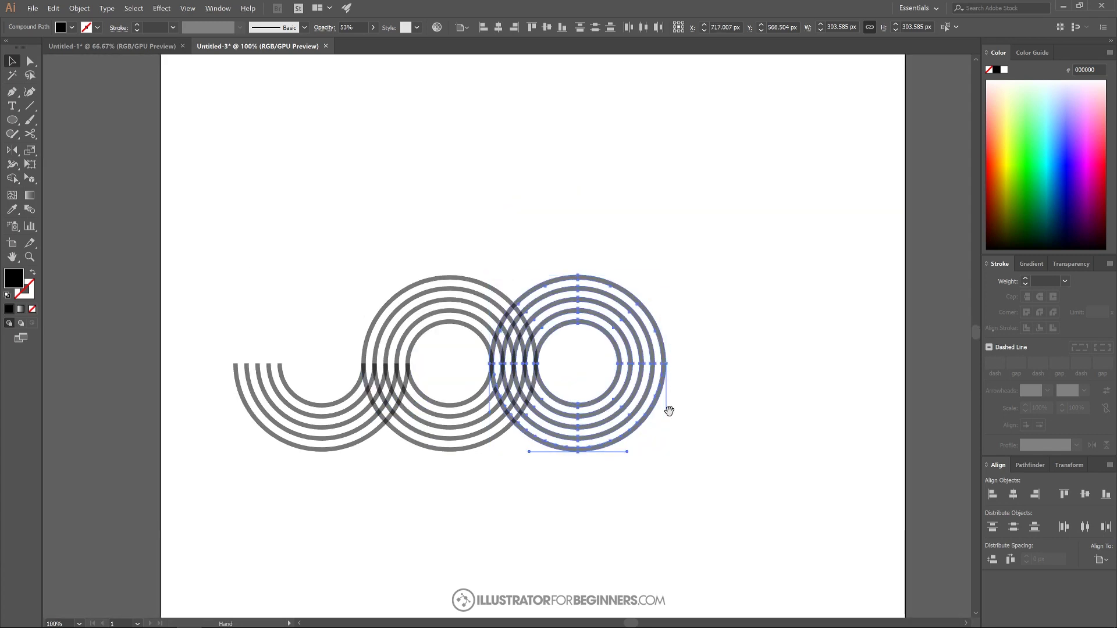
drag(668, 406, 543, 402)
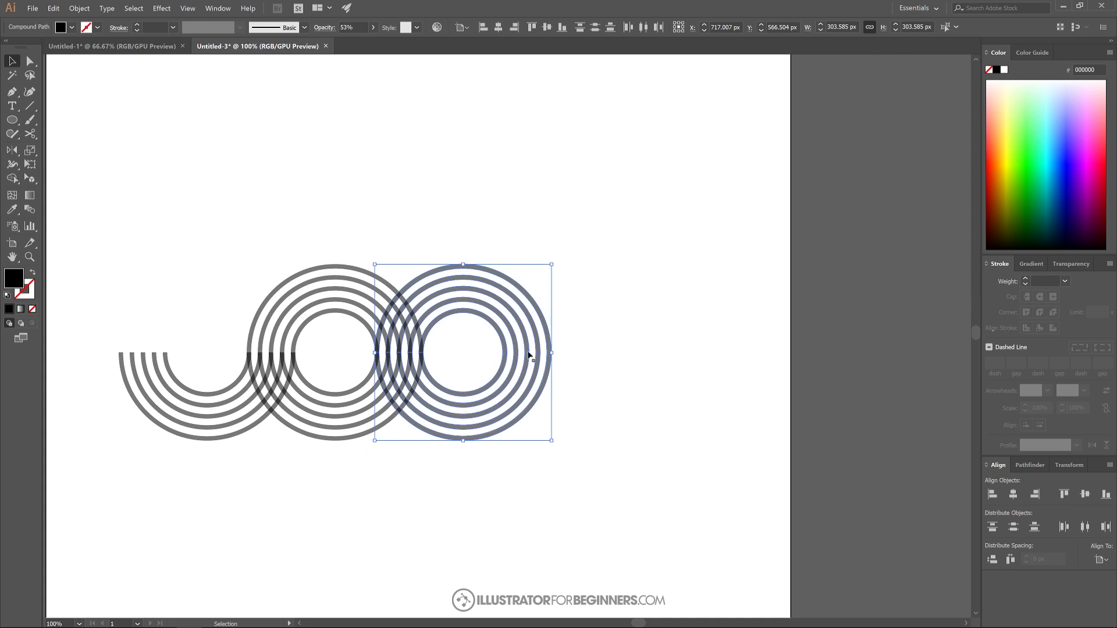
Duplicate the second full circle to the right so the copy's left bands overlap the original's right bands, and deselect it.
drag(471, 393, 659, 398)
scroll(520, 396, up, 2)
key(a)
drag(607, 330, 489, 316)
scroll(473, 441, down, 3)
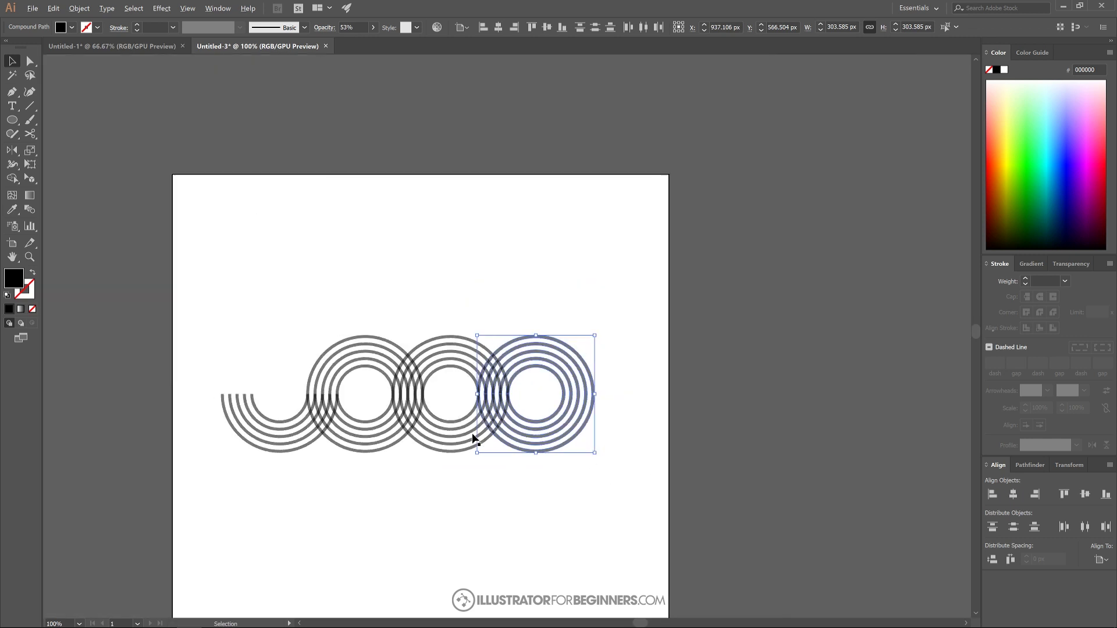
drag(503, 444, 596, 394)
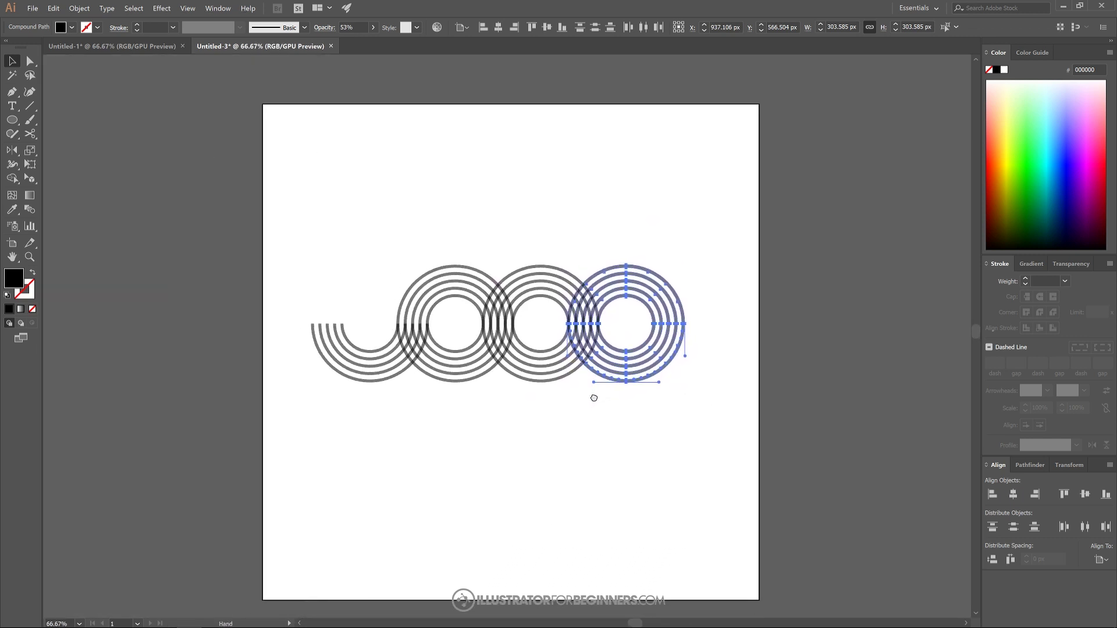
click(532, 462)
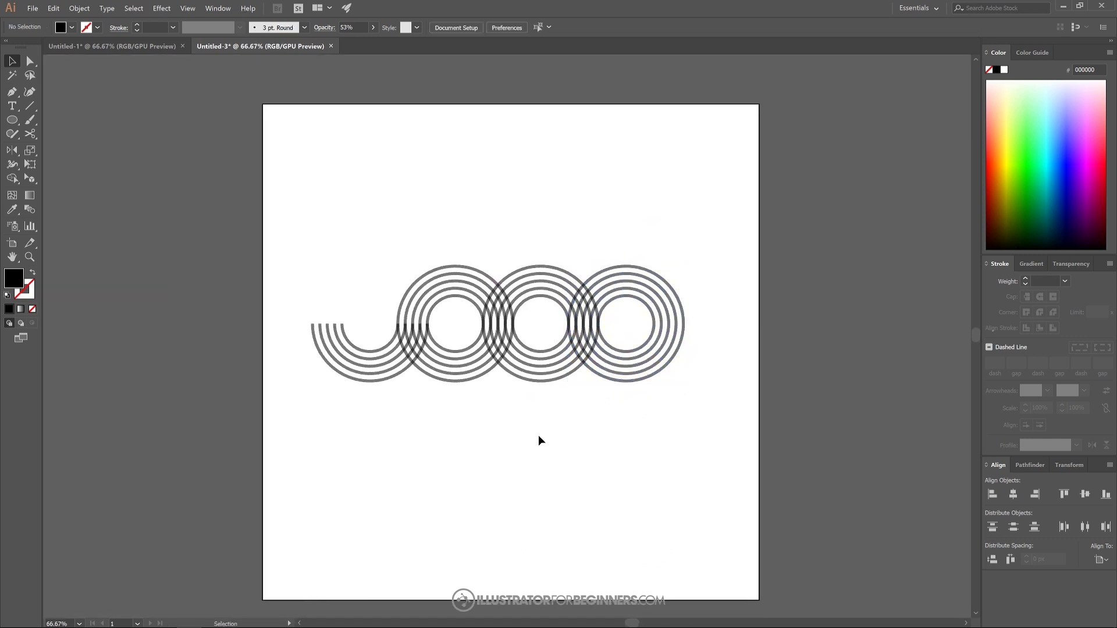
Duplicate the middle circle's lower half straight down to start the g's tail, and check the finished logo in Untitled-1.
click(539, 337)
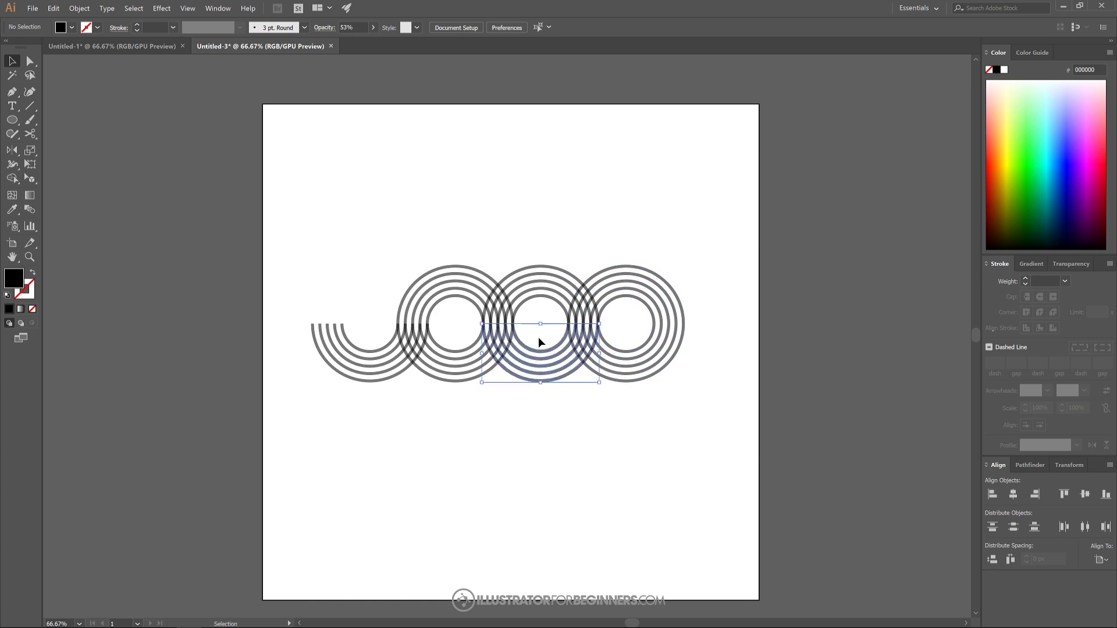
drag(564, 382, 581, 437)
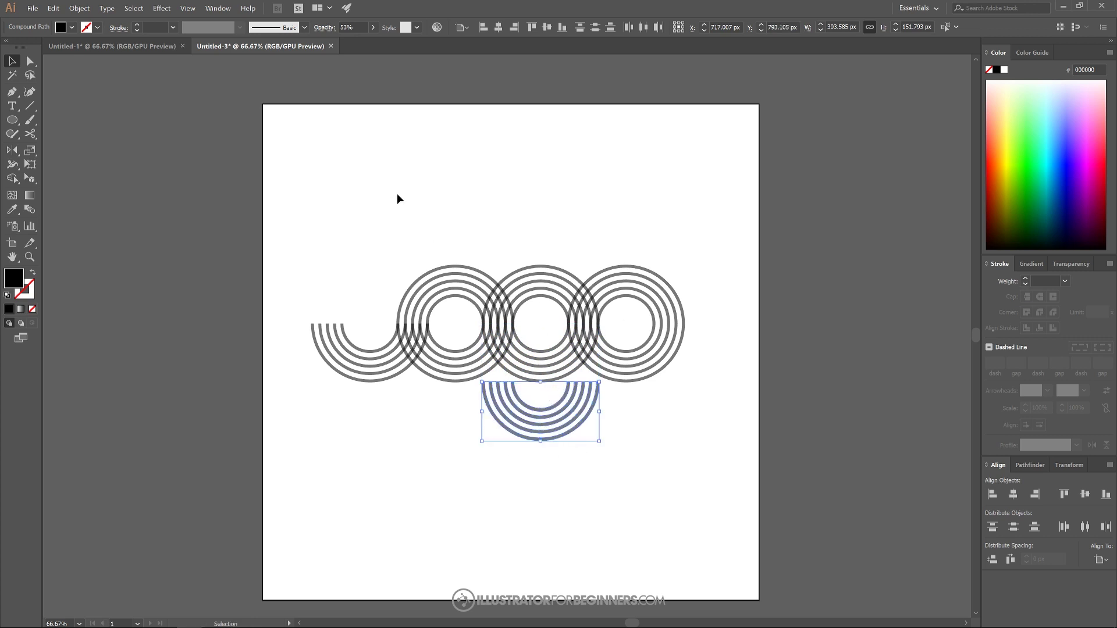
click(111, 46)
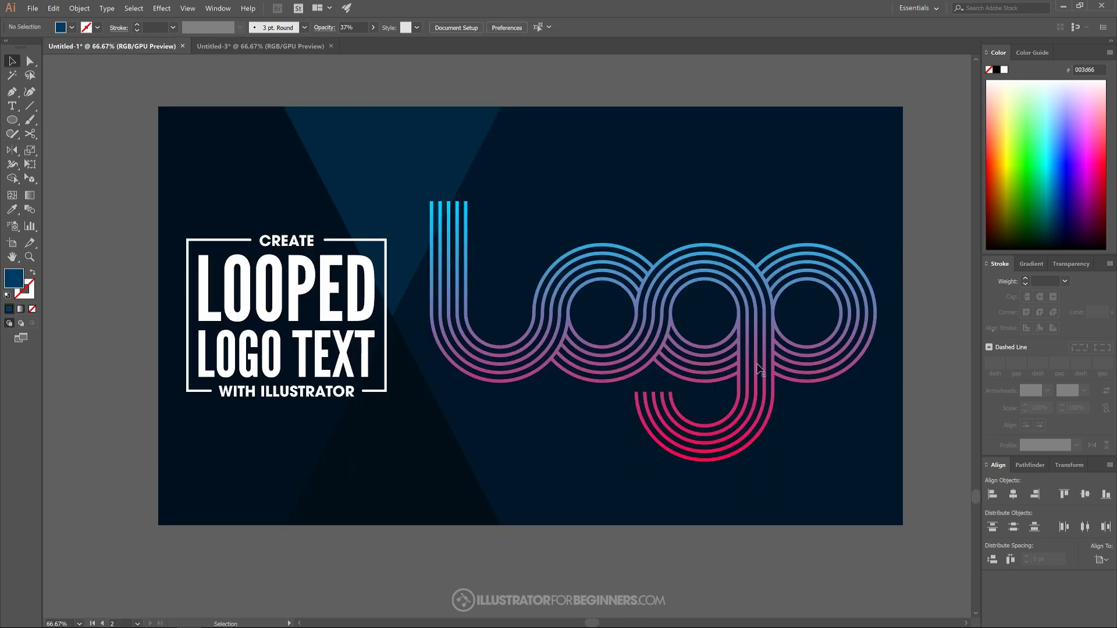
click(217, 45)
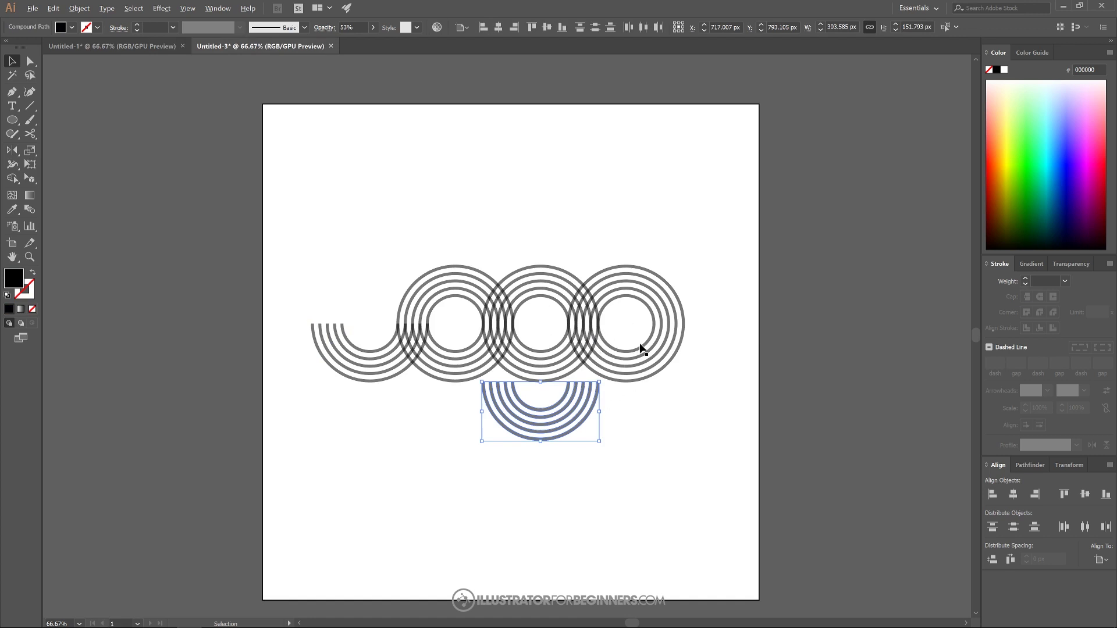
Draw a vertical bar about 7.6 × 151 px with the Pen tool, joining the tail's outermost right end to the middle circle's outer right band.
scroll(640, 349, up, 3)
scroll(527, 342, up, 1)
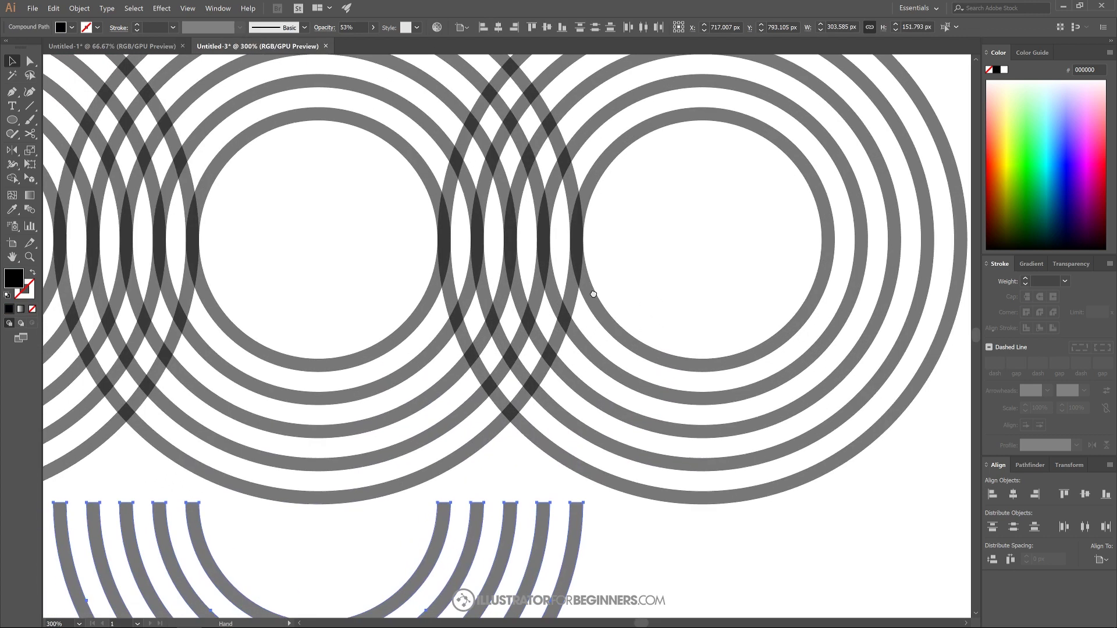
click(695, 246)
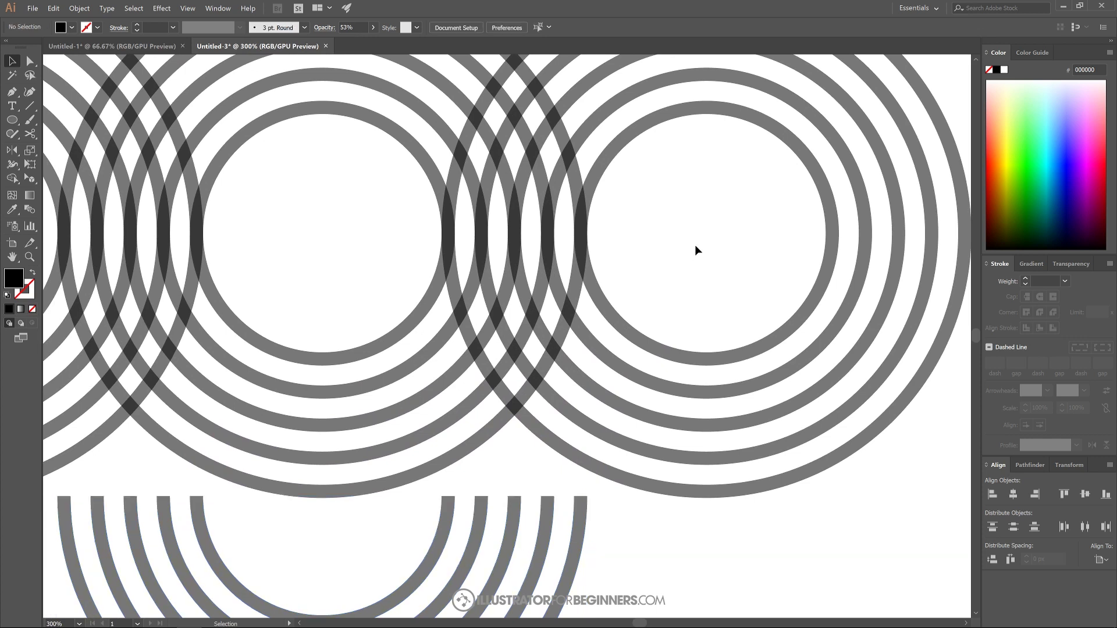
click(12, 92)
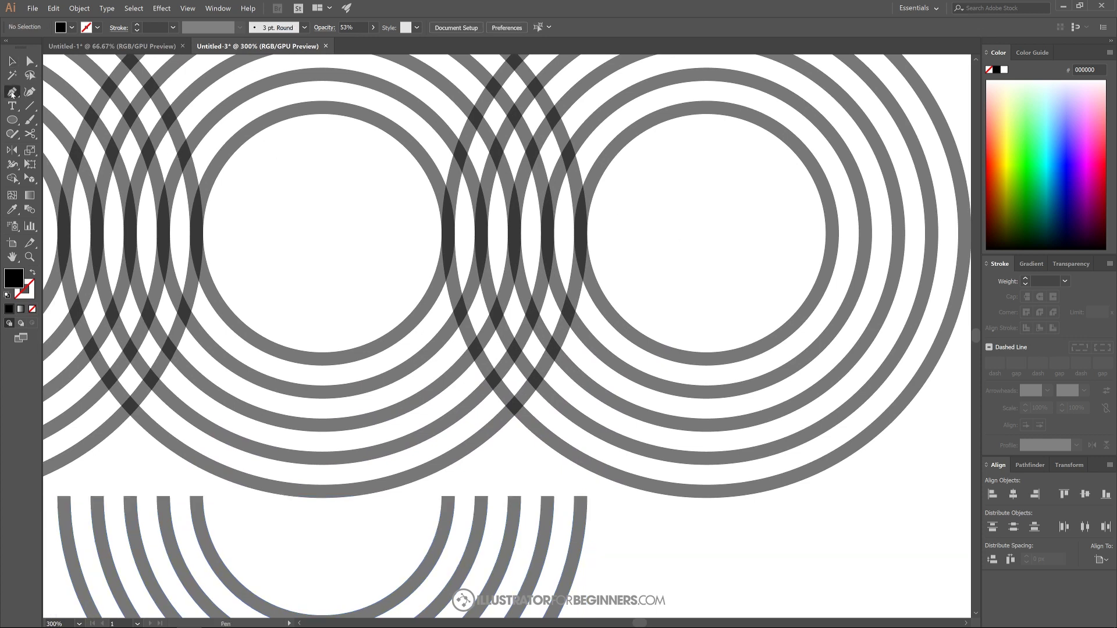
click(587, 497)
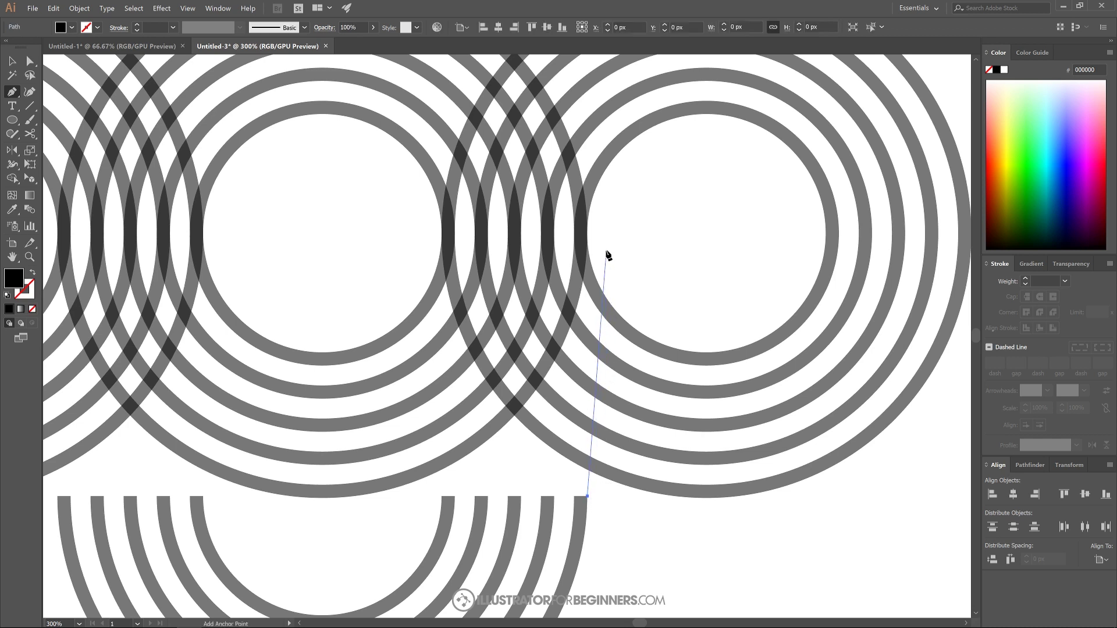
click(588, 233)
click(587, 233)
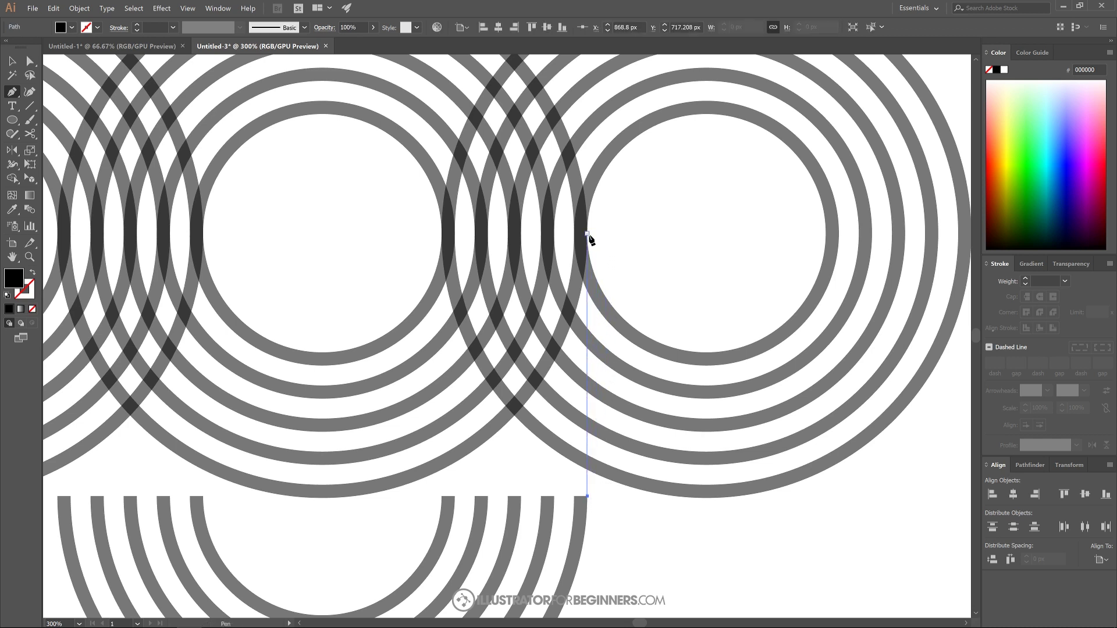
drag(588, 234, 575, 234)
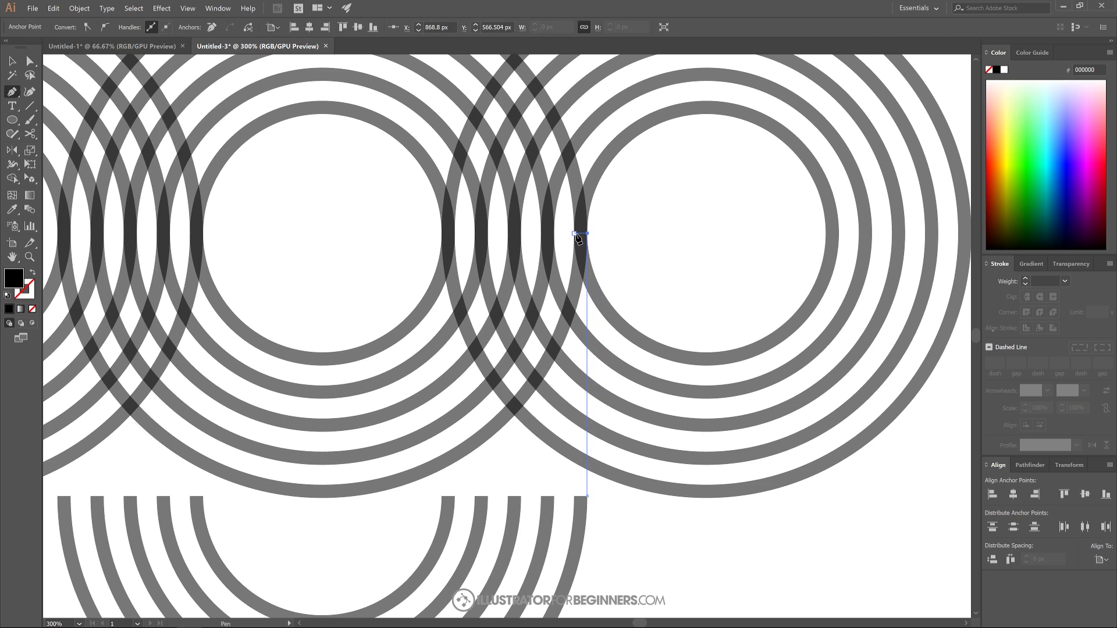
click(574, 233)
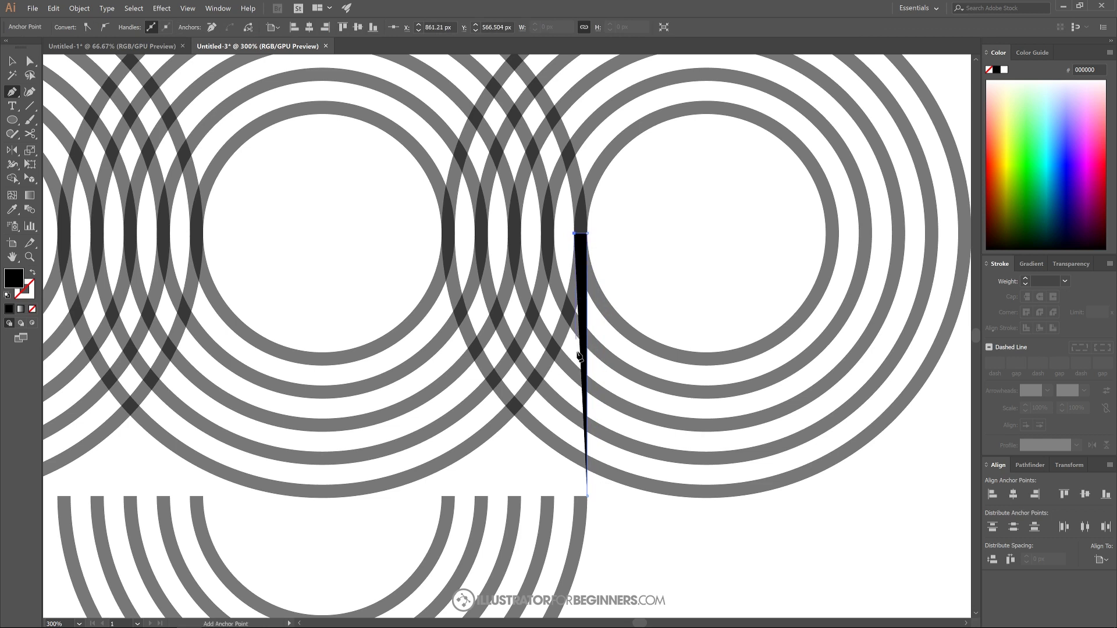
click(575, 496)
click(587, 497)
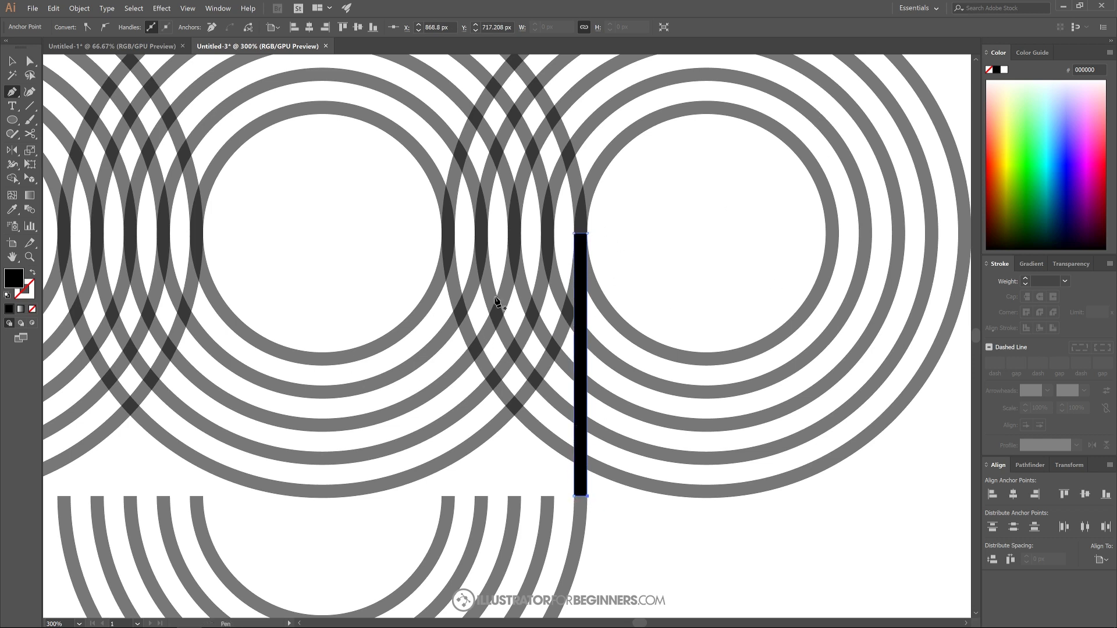
Set the new vertical bar's opacity to 50%.
click(13, 61)
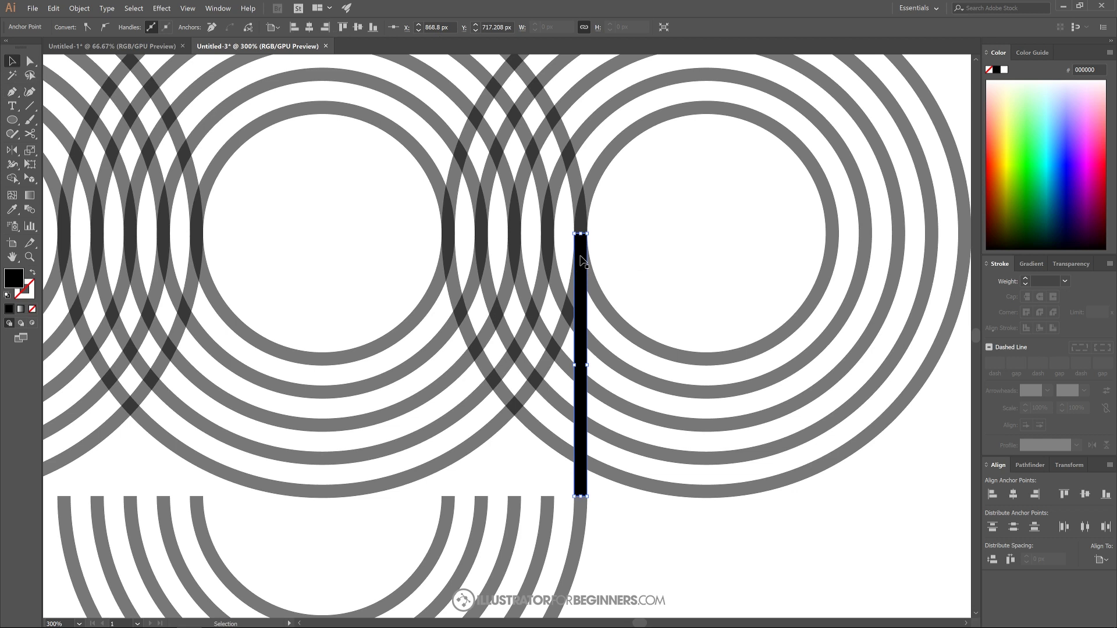
key(v)
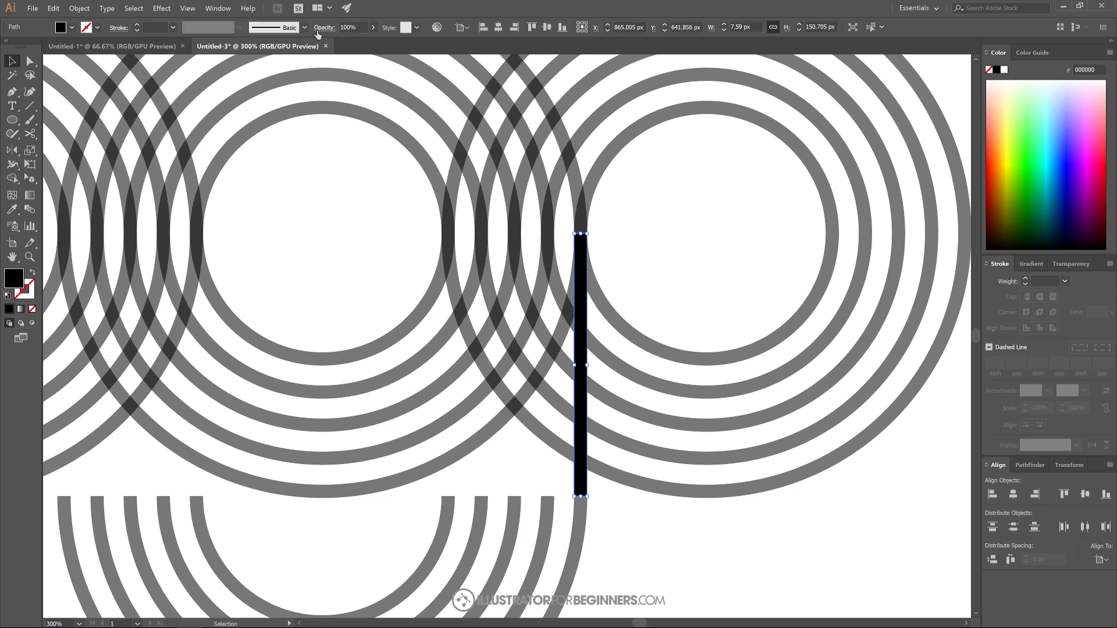
click(373, 28)
drag(372, 42, 351, 43)
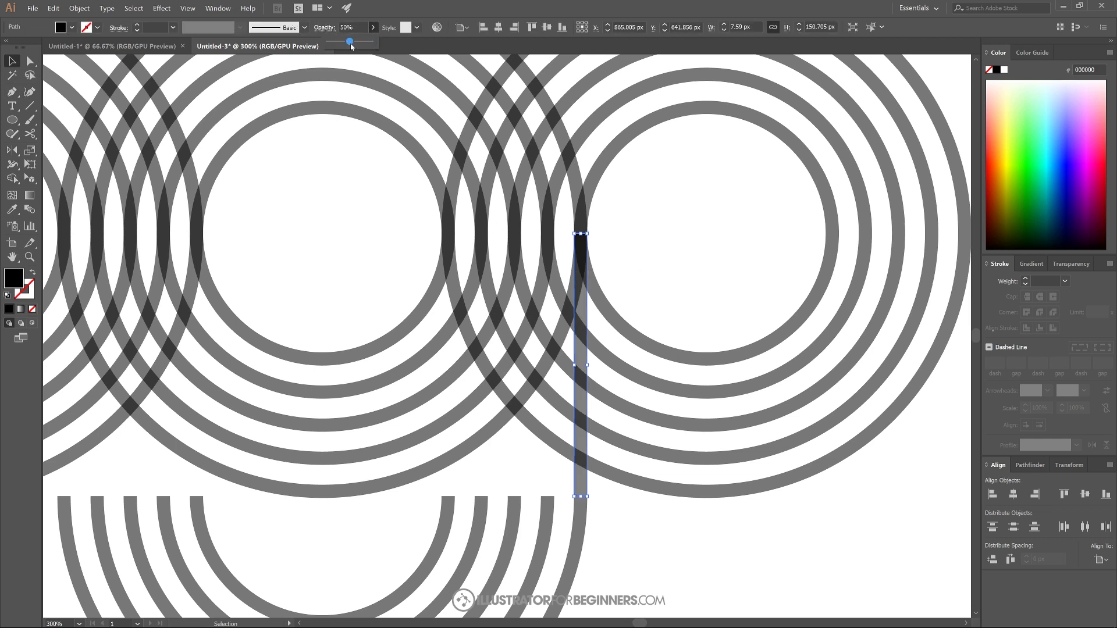
click(401, 49)
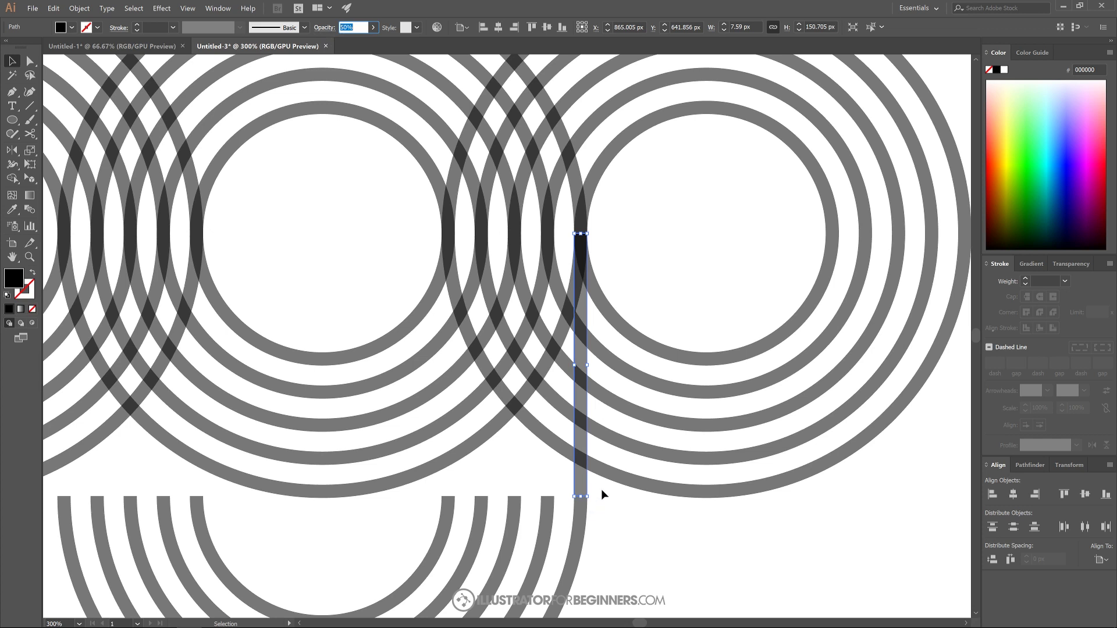
Duplicate the vertical bar to the left and snap the copy onto the end of the tail's second band.
alt+drag(586, 480, 547, 471)
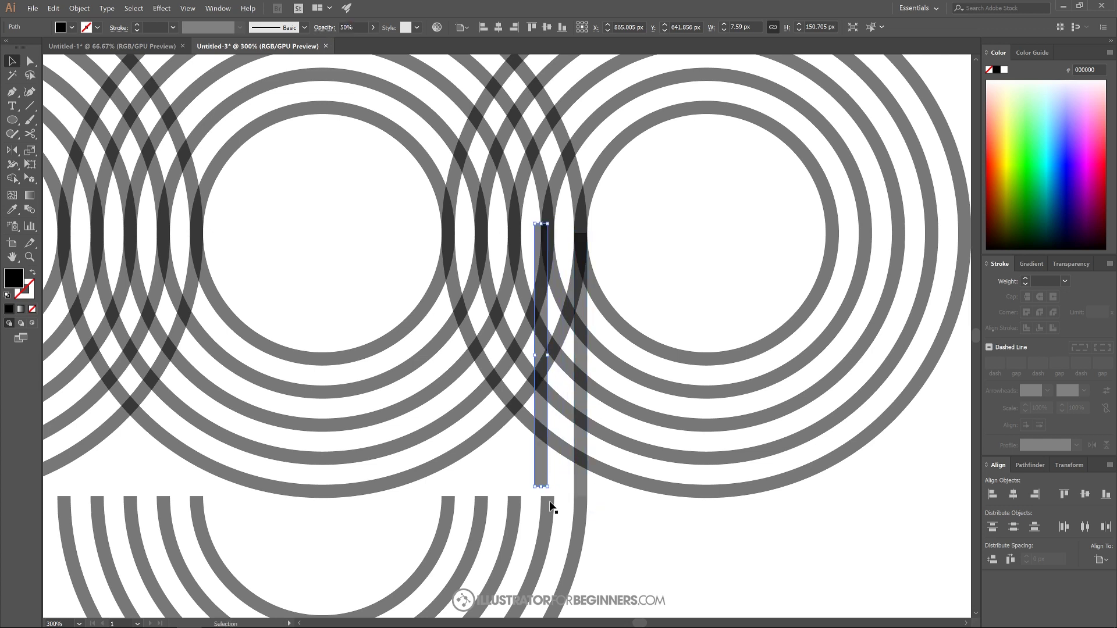
key(a)
drag(549, 488, 556, 498)
key(v)
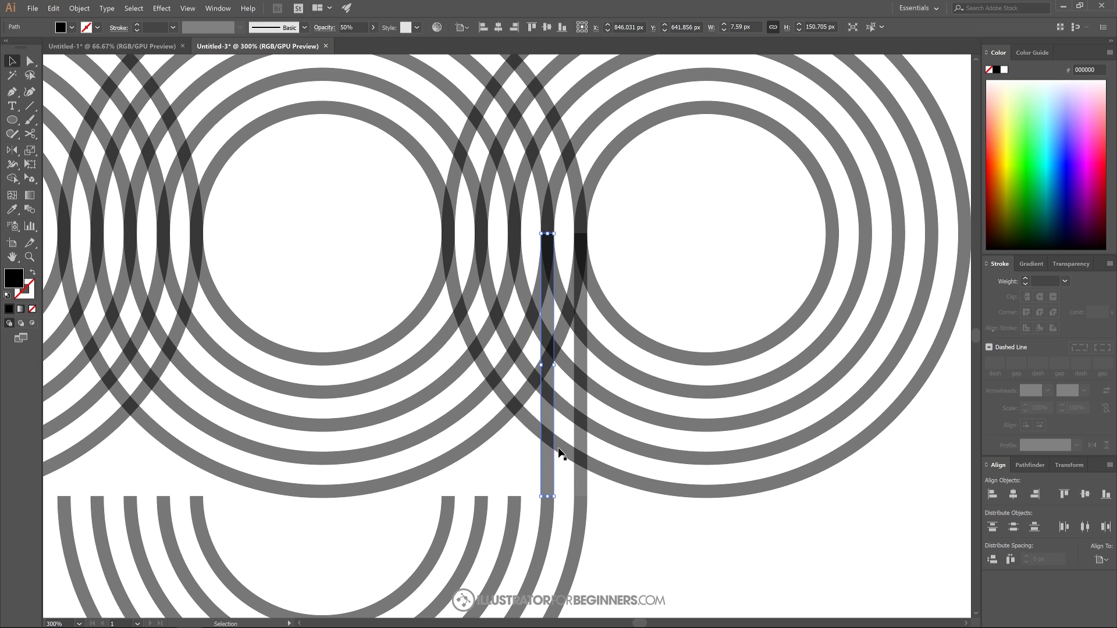
Duplicate the bar onto the tail's three remaining right-hand bands to complete the g's stem, and deselect everything.
drag(552, 472, 457, 496)
key(a)
click(618, 538)
key(ctrl+minus)
key(ctrl+minus)
drag(443, 367, 621, 450)
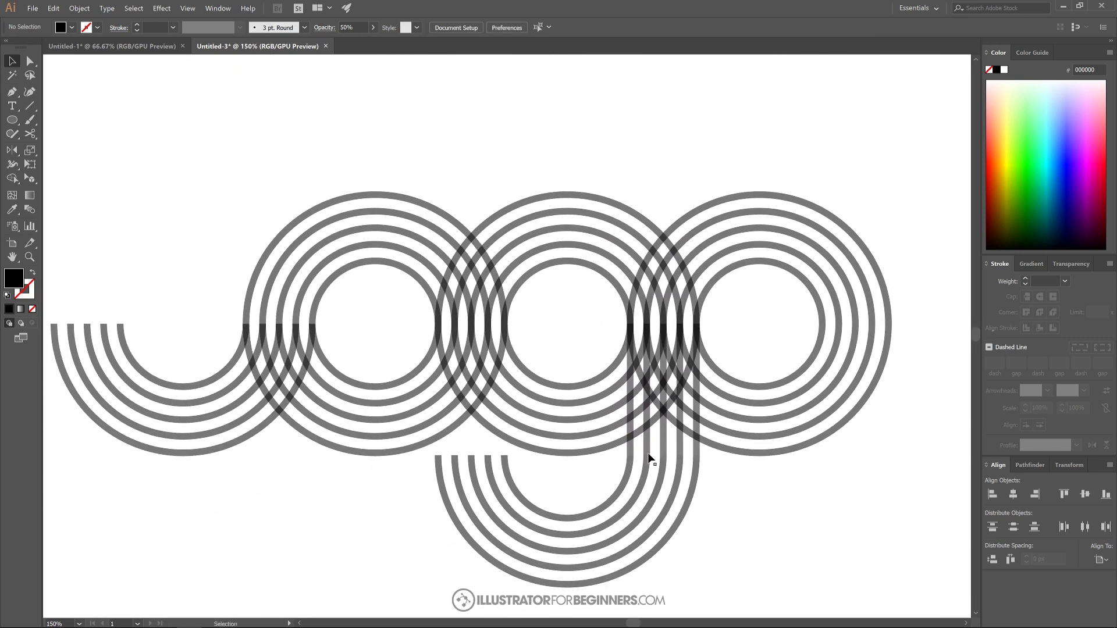
Select the five vertical bars of the g's stem and duplicate them to the left.
scroll(686, 458, up, 3)
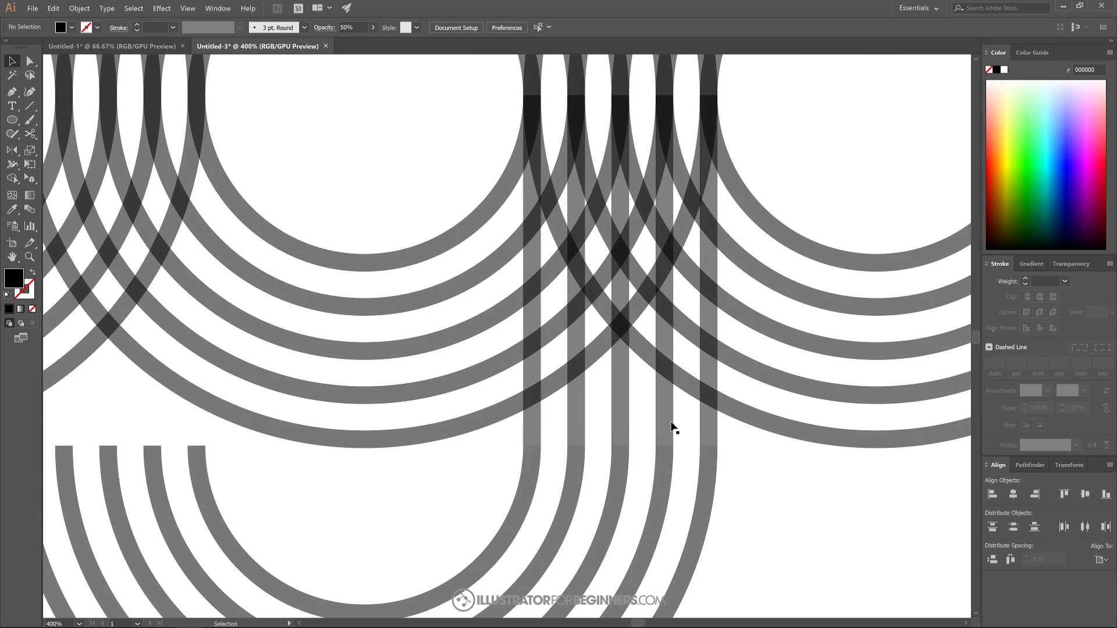
drag(729, 428, 653, 426)
drag(570, 430, 507, 428)
drag(733, 434, 485, 430)
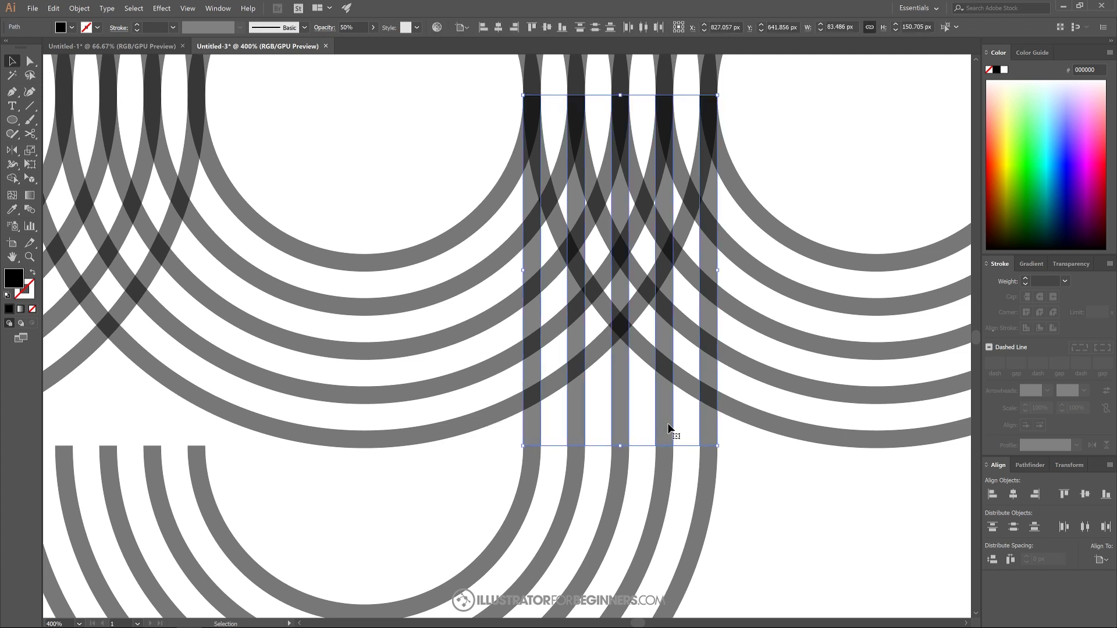
drag(718, 445, 473, 501)
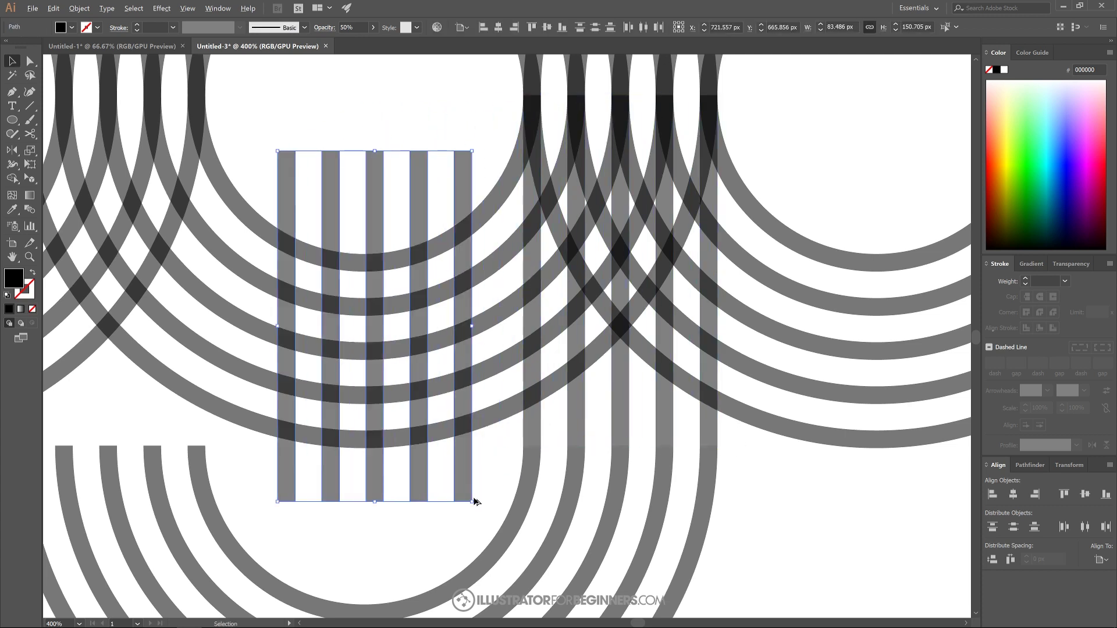
Move the five duplicated bars to the l and snap their lower ends onto the half rings' left ends.
key(ctrl+1)
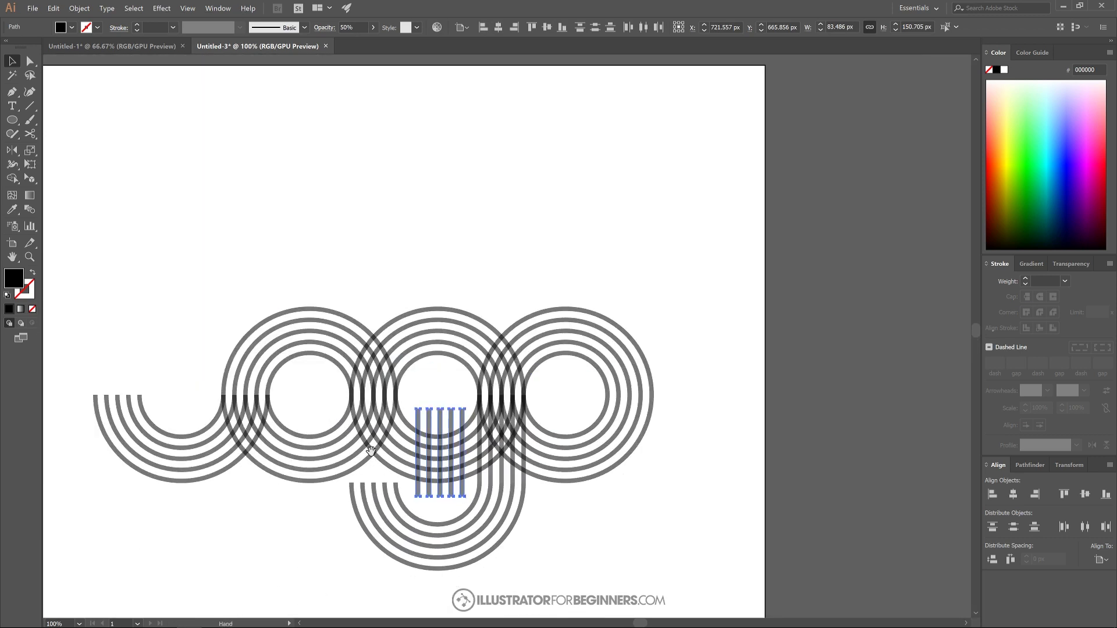
drag(380, 520, 666, 454)
drag(739, 494, 410, 384)
scroll(393, 395, up, 4)
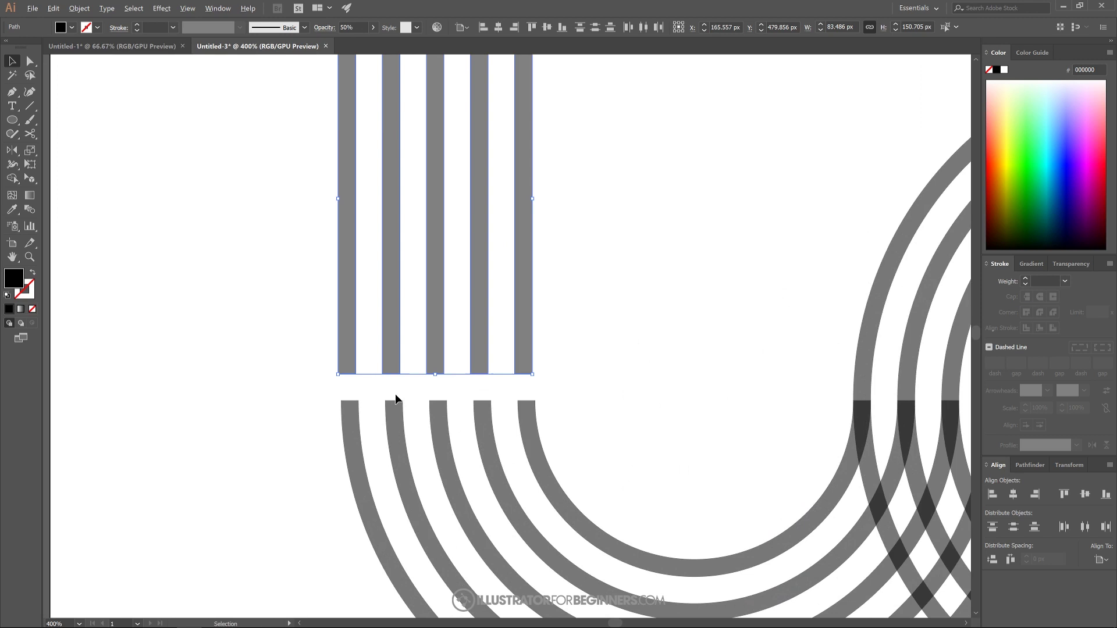
key(a)
drag(341, 382, 343, 409)
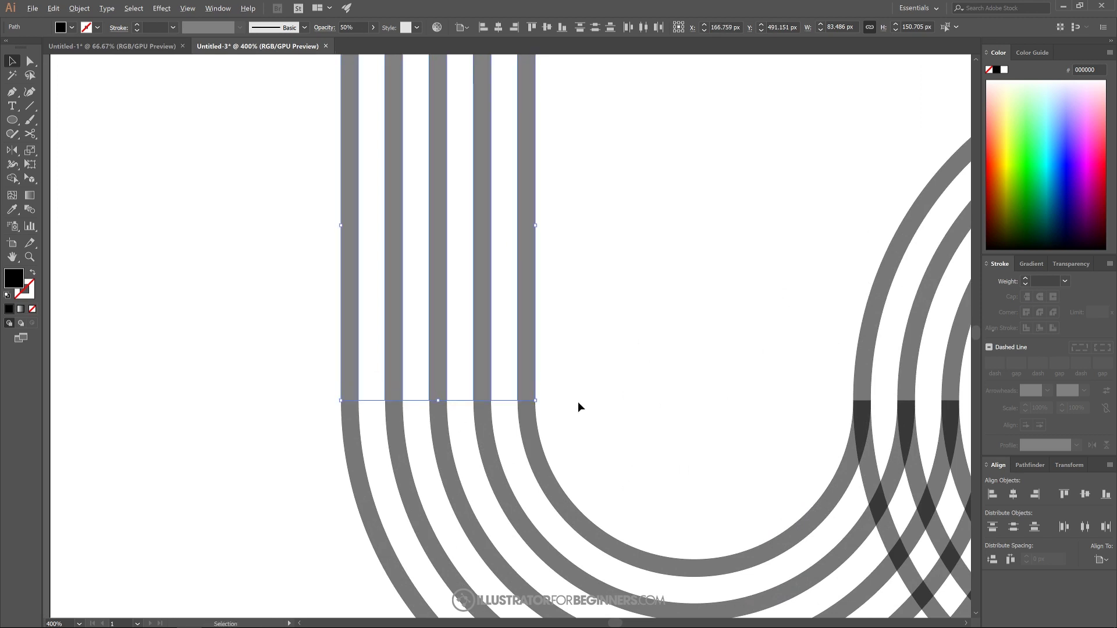
Select the l's five vertical bars and compare the letter's height with the finished logo in the Untitled-1 document.
scroll(578, 403, down, 3)
click(620, 389)
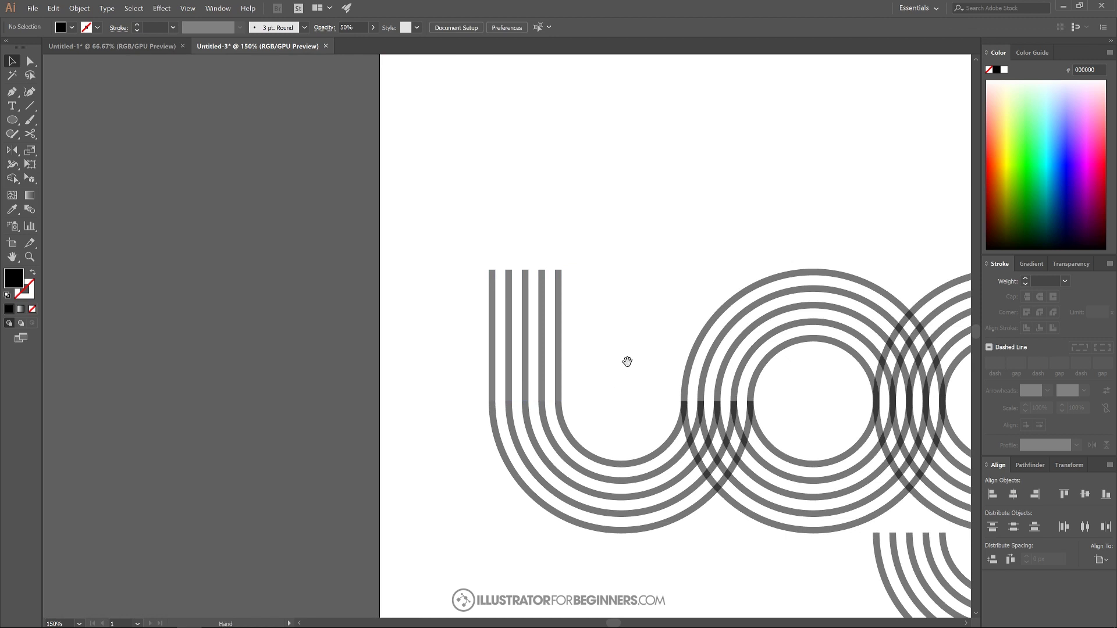
drag(626, 359, 487, 391)
scroll(389, 287, right, 3)
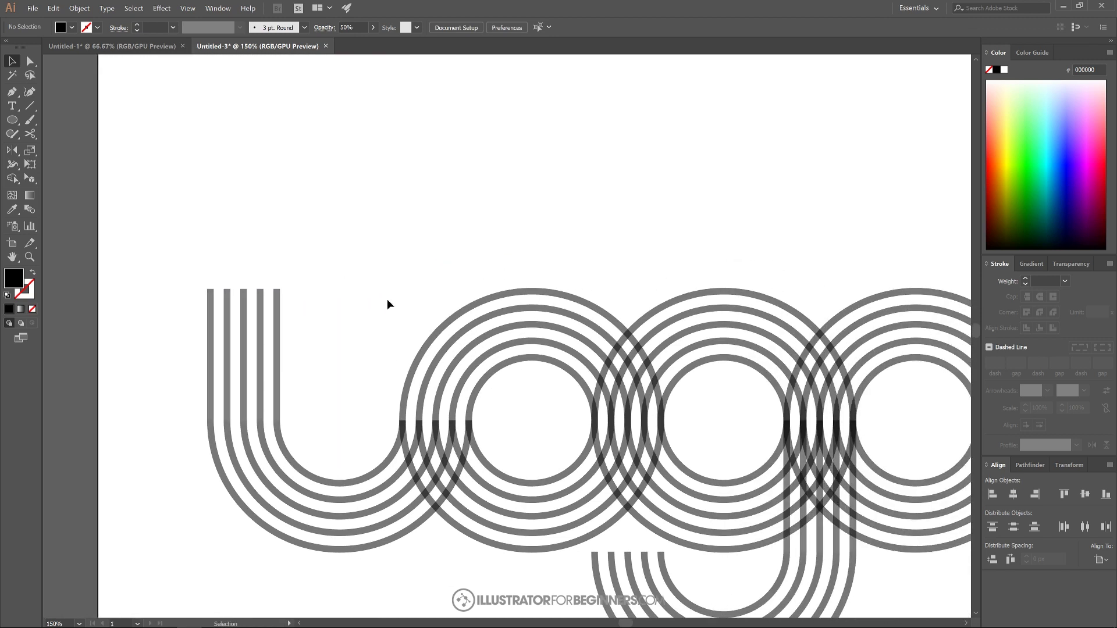
drag(161, 248, 358, 322)
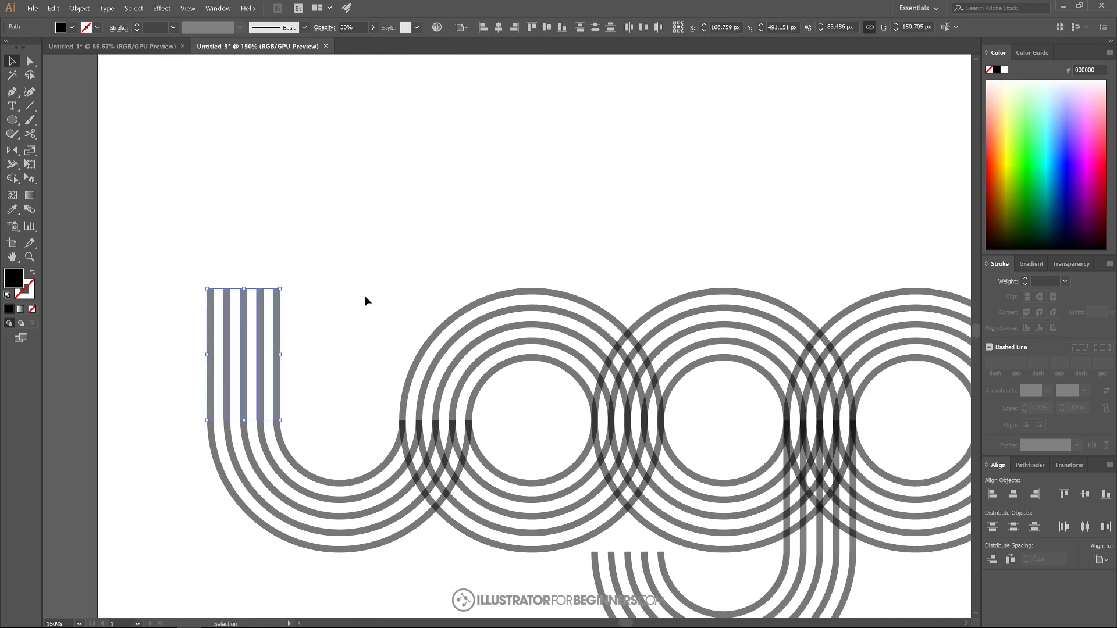
scroll(382, 329, down, 1)
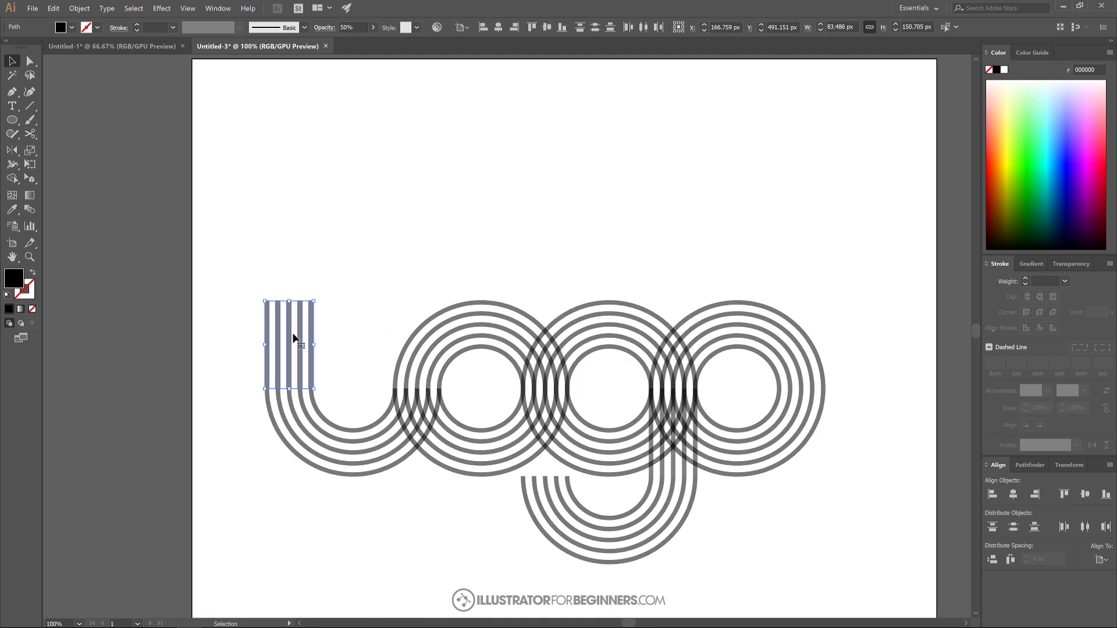
click(140, 45)
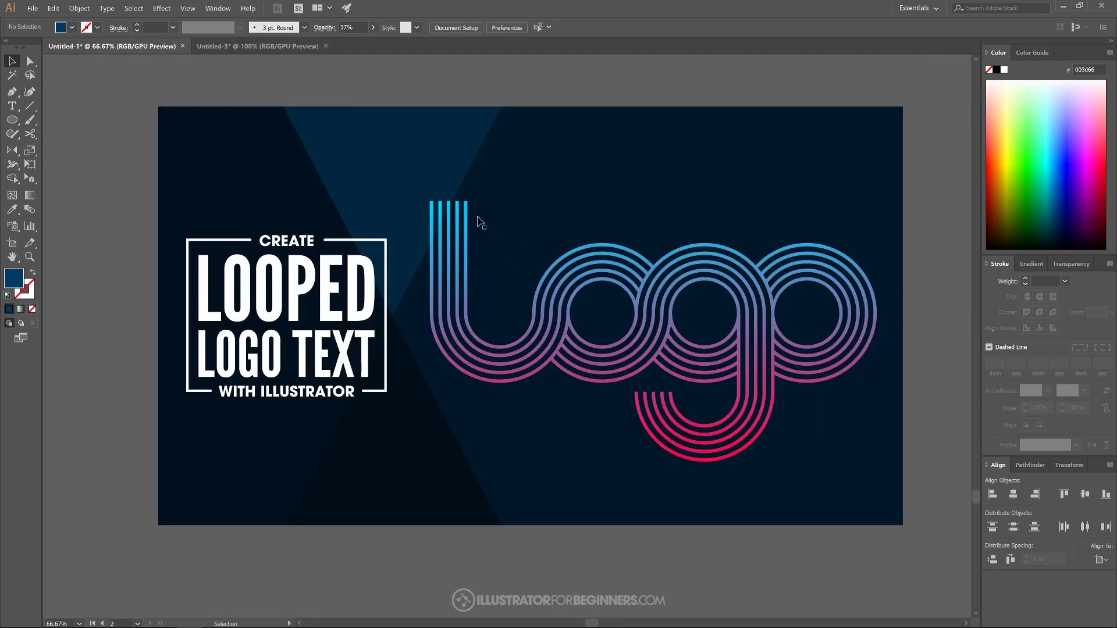
click(239, 46)
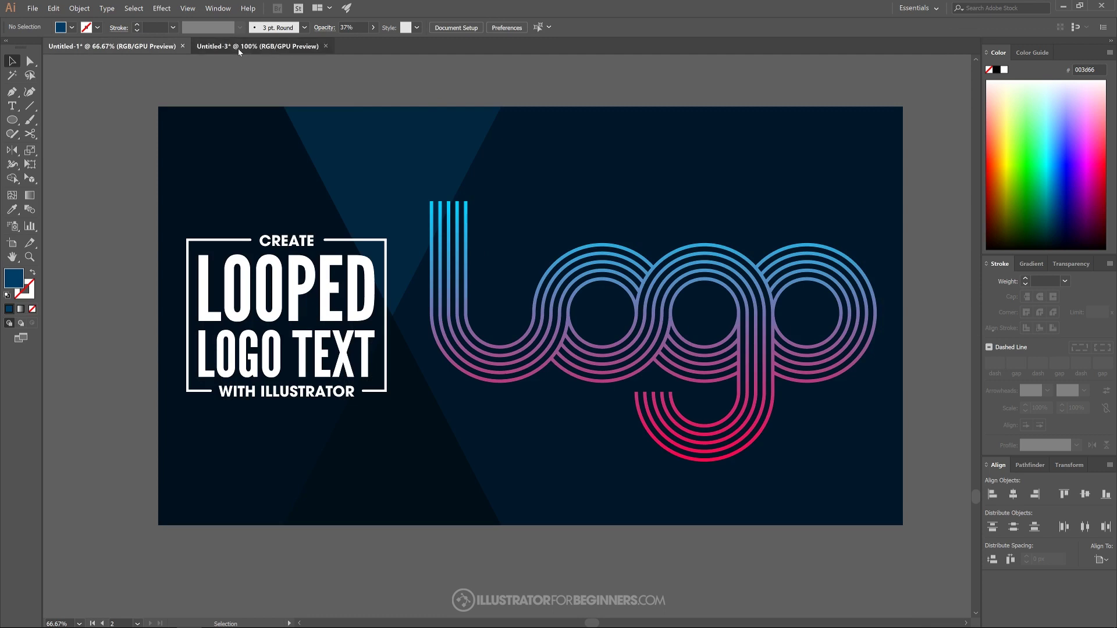
Raise the top anchor points of the l's five bars to make them about 248.5 px tall, and check the finished logo for comparison.
drag(227, 277, 337, 337)
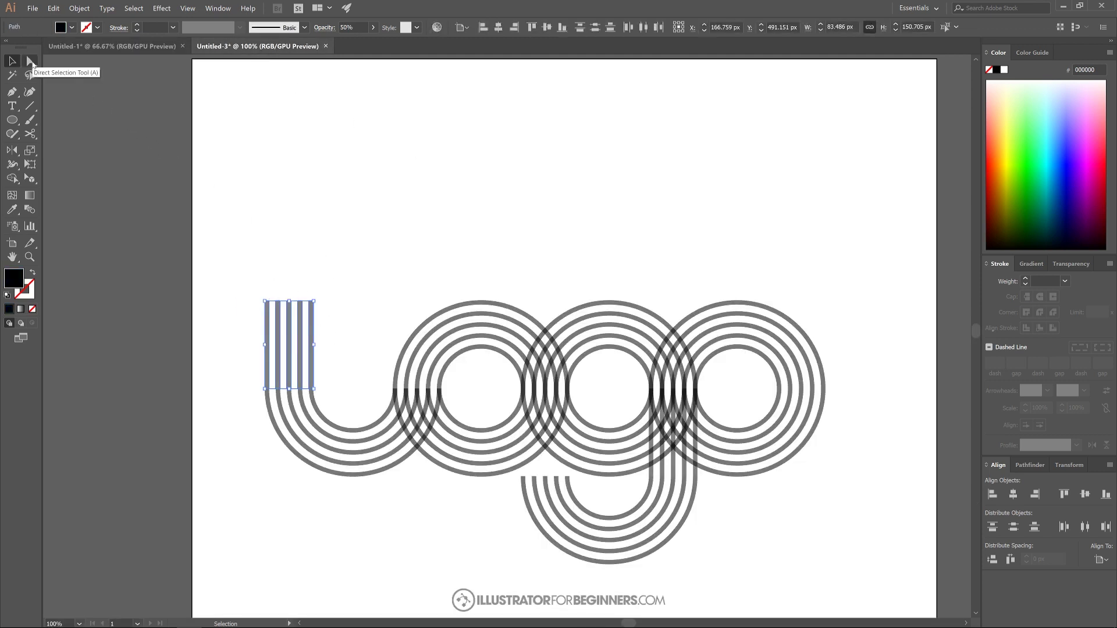
click(32, 63)
mouse_move(236, 276)
mouse_down()
mouse_move(281, 300)
mouse_move(342, 309)
mouse_move(320, 297)
mouse_move(320, 221)
mouse_move(314, 244)
mouse_up()
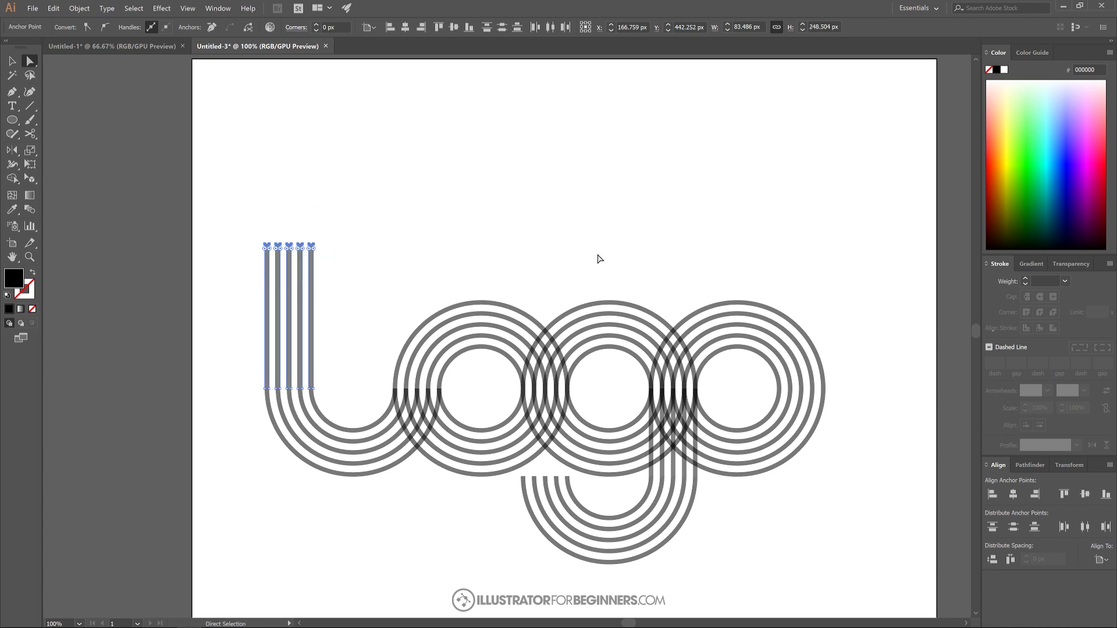
drag(656, 264, 627, 227)
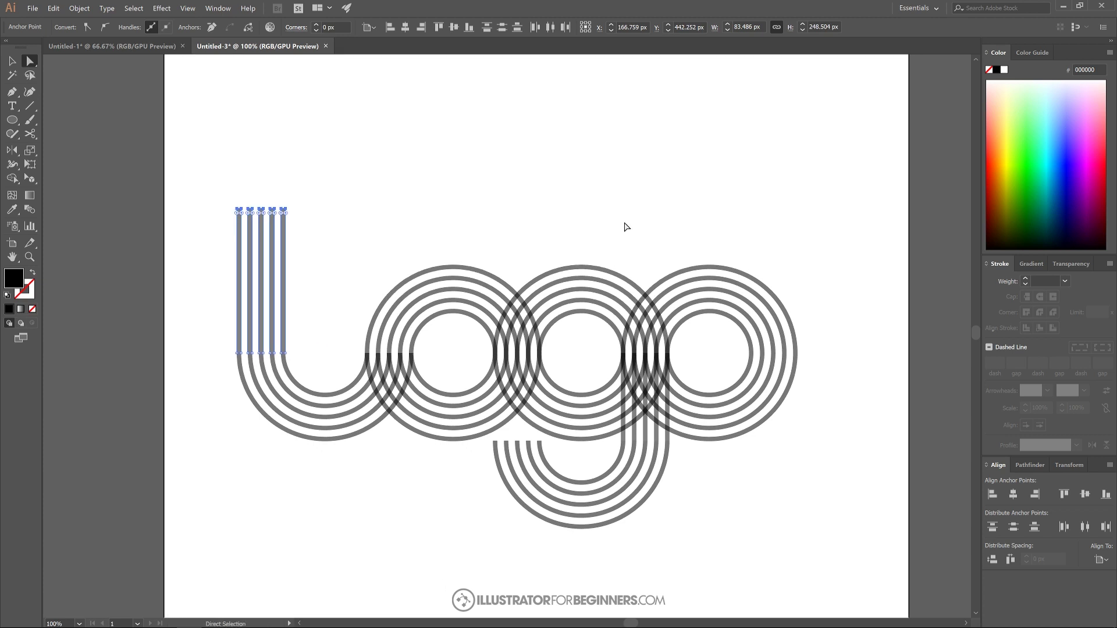
click(145, 46)
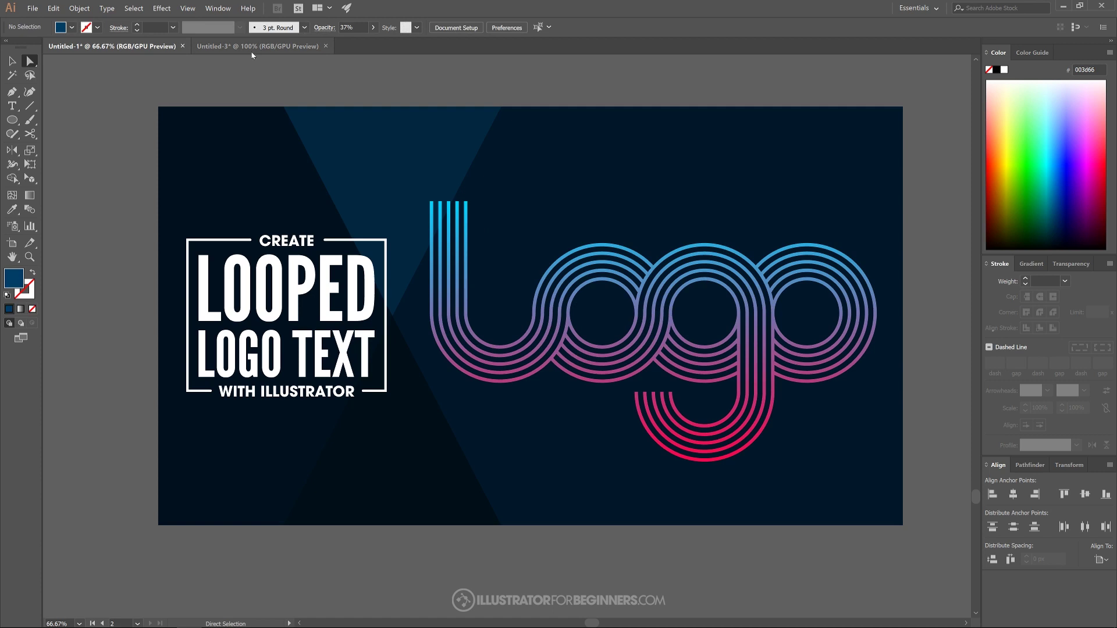
click(291, 47)
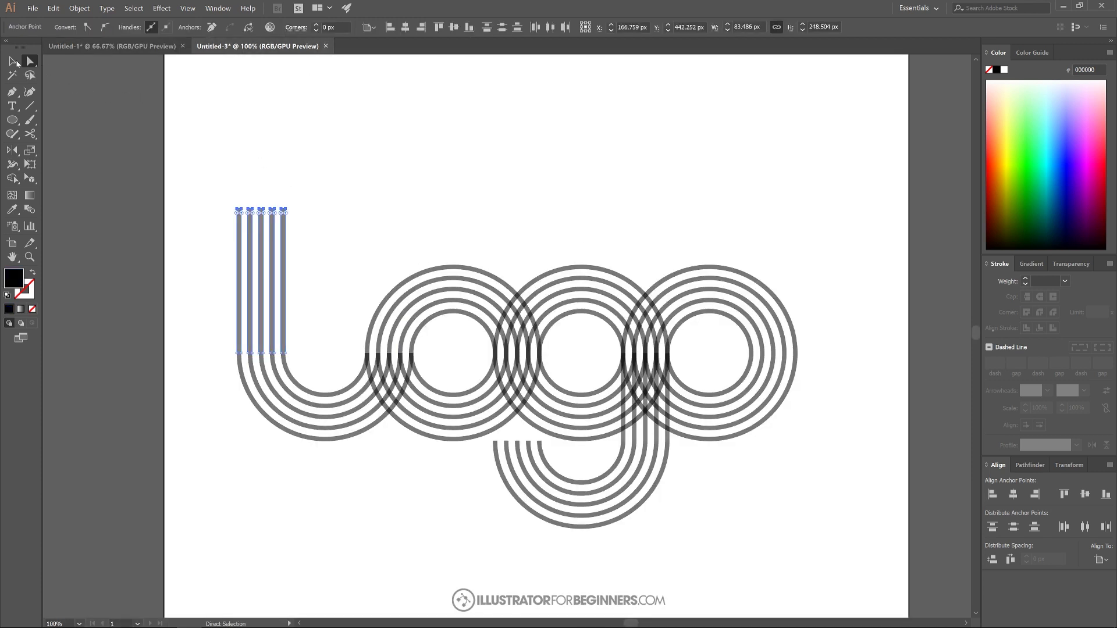
Select the whole lettering and remove the first o's lower-left band segments between the l's bands with the Shape Builder tool.
click(10, 59)
drag(523, 174, 502, 127)
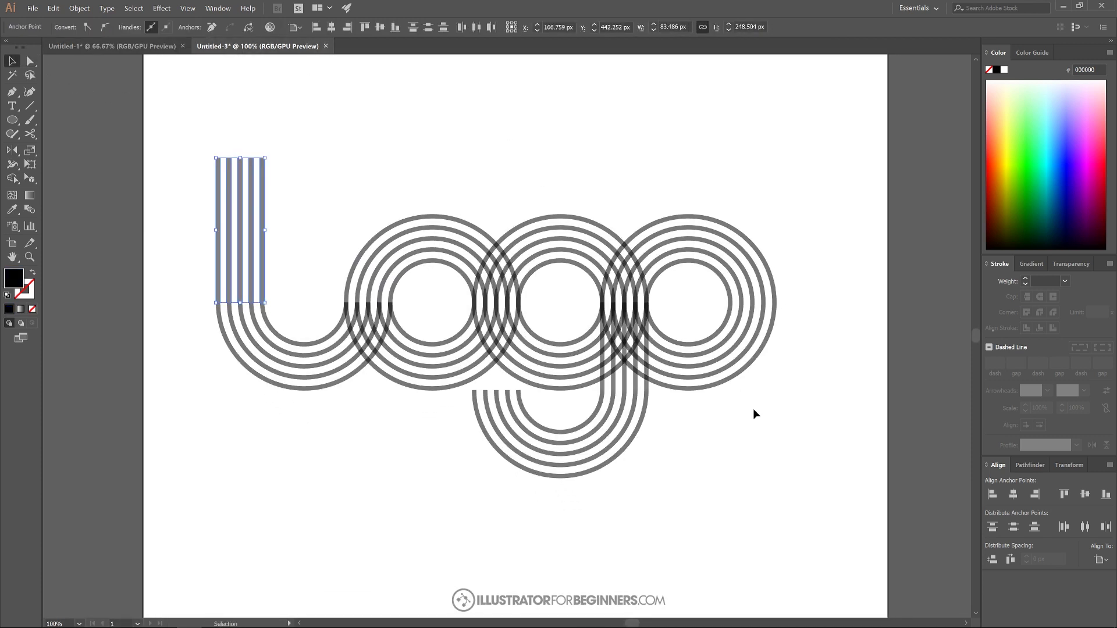
drag(791, 455, 179, 116)
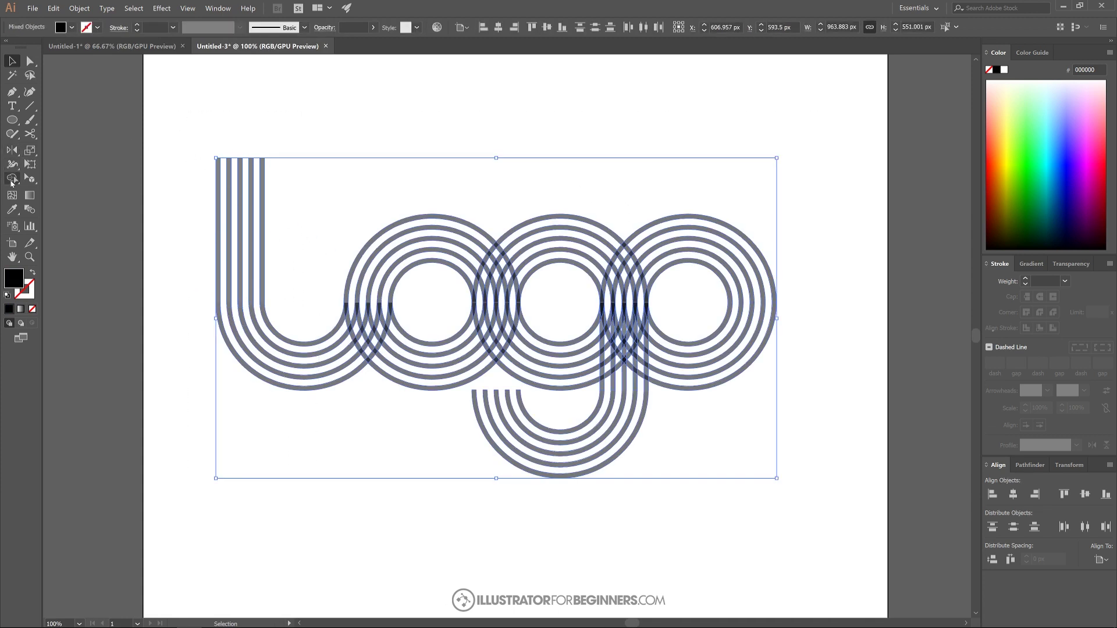
click(11, 182)
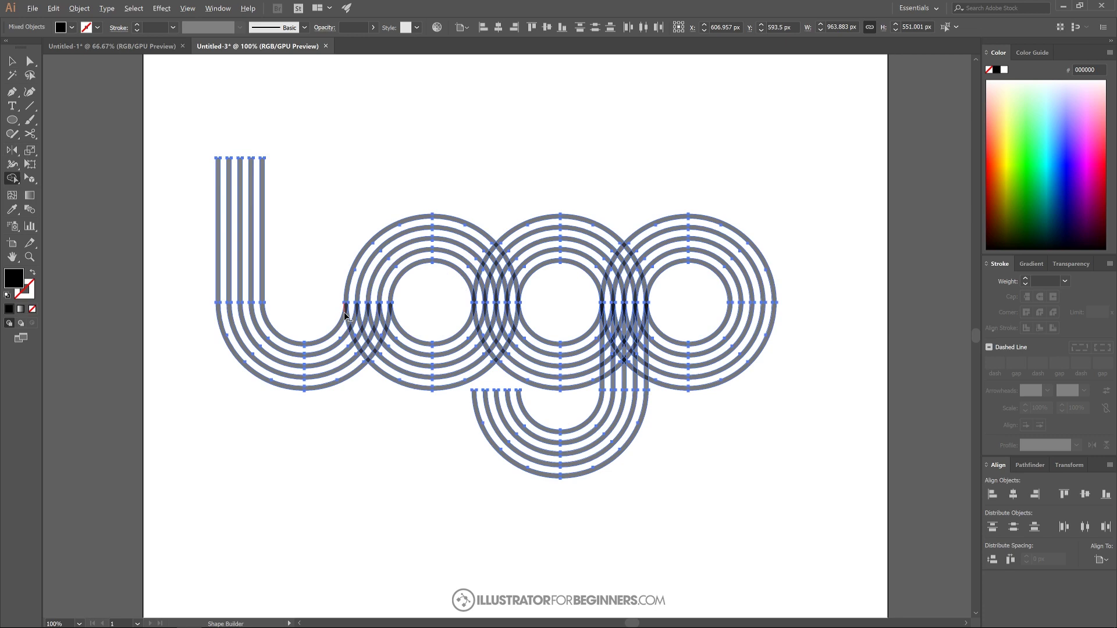
scroll(342, 325, up, 5)
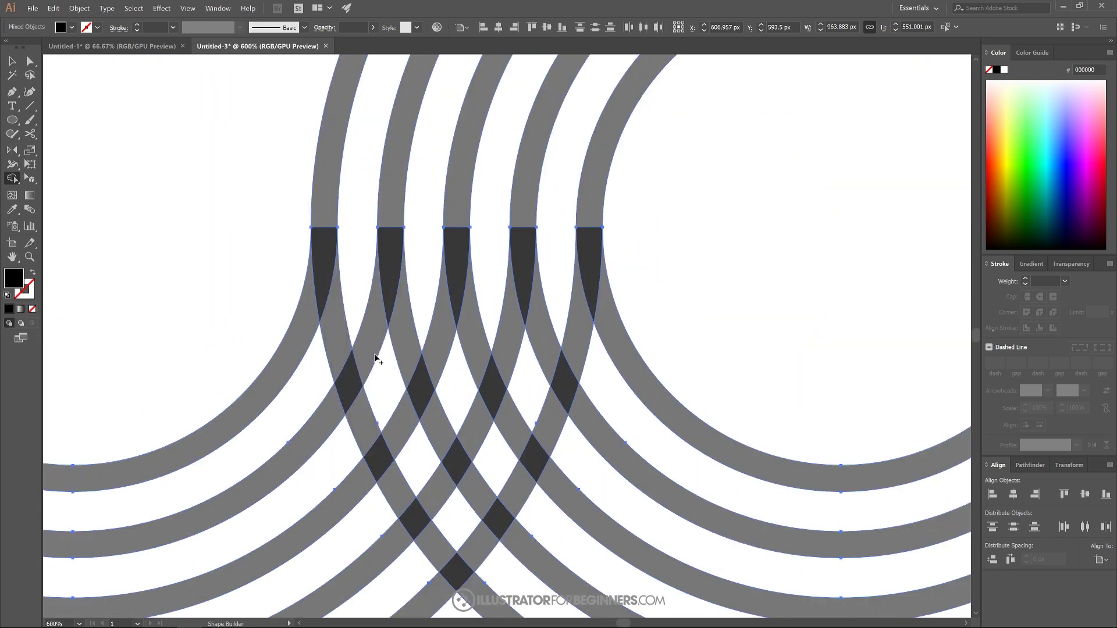
alt+click(332, 328)
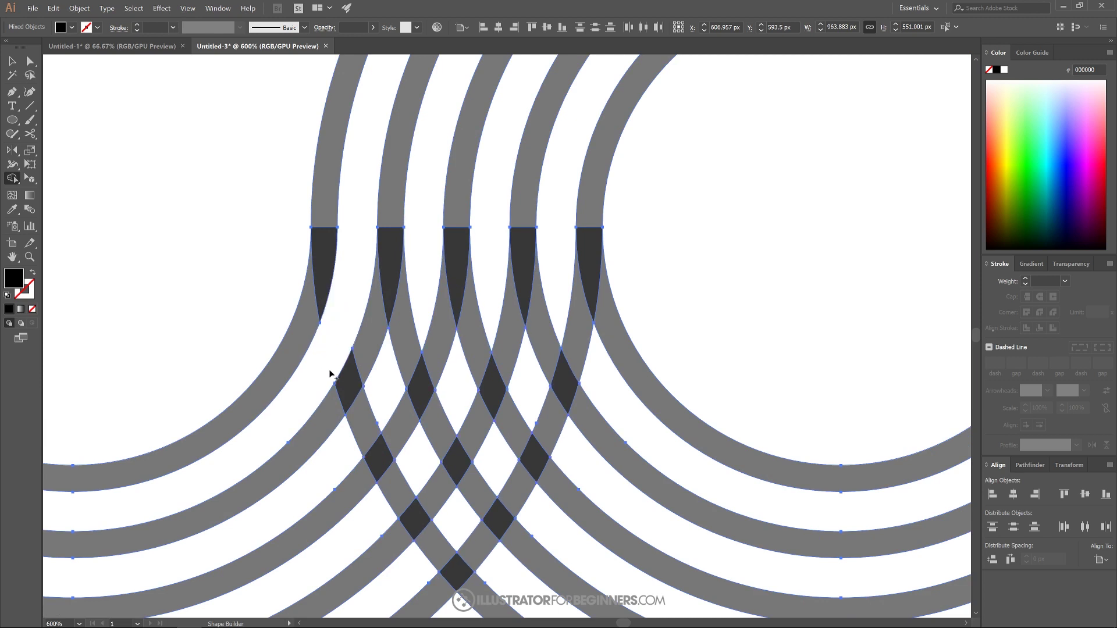
alt+click(401, 340)
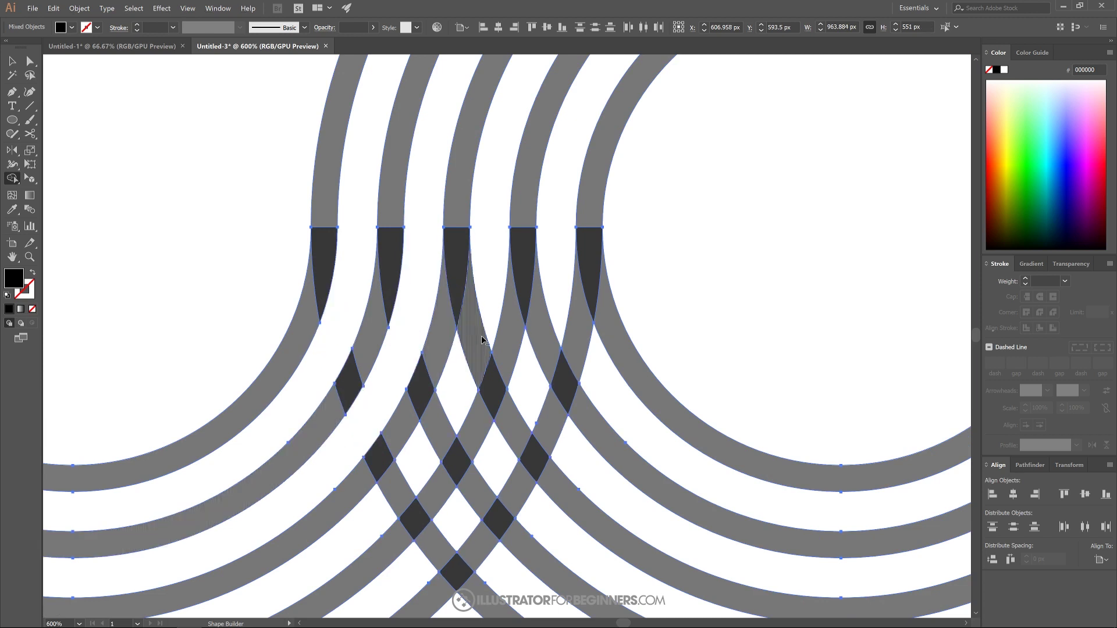
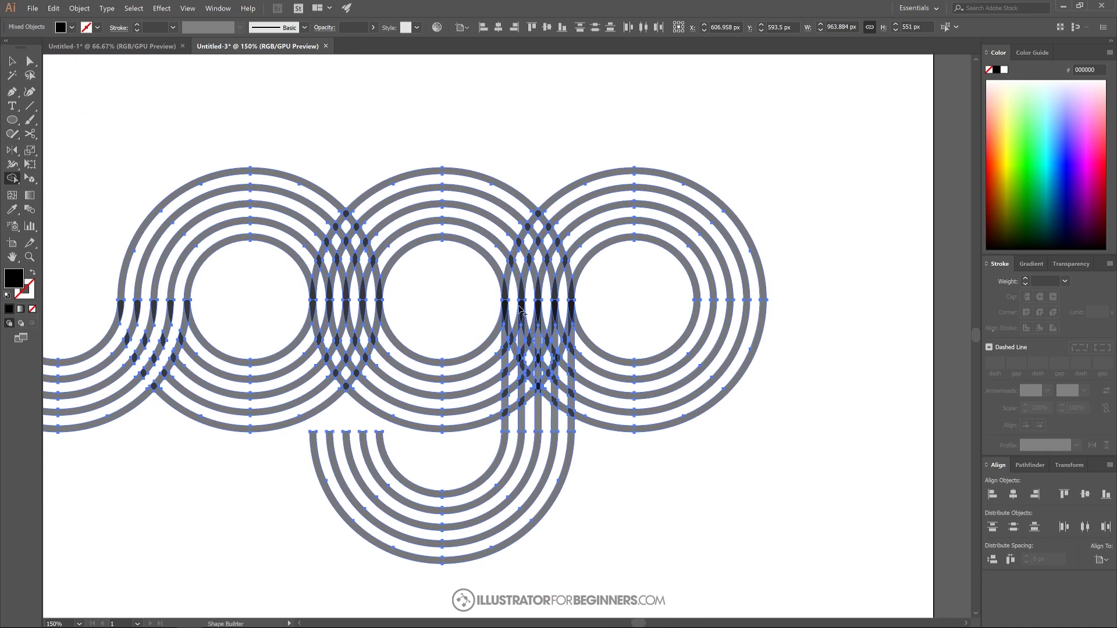
Remove the last o's upper-left band segments that cross the gaps between the g's bands with the Shape Builder.
scroll(529, 260, up, 4)
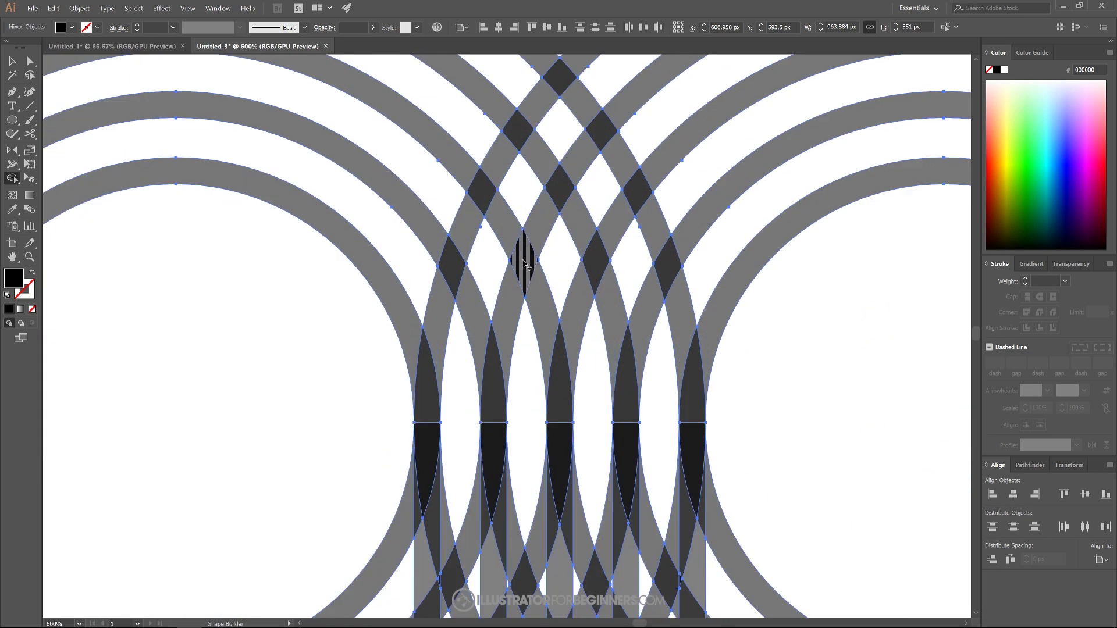
scroll(620, 192, down, 4)
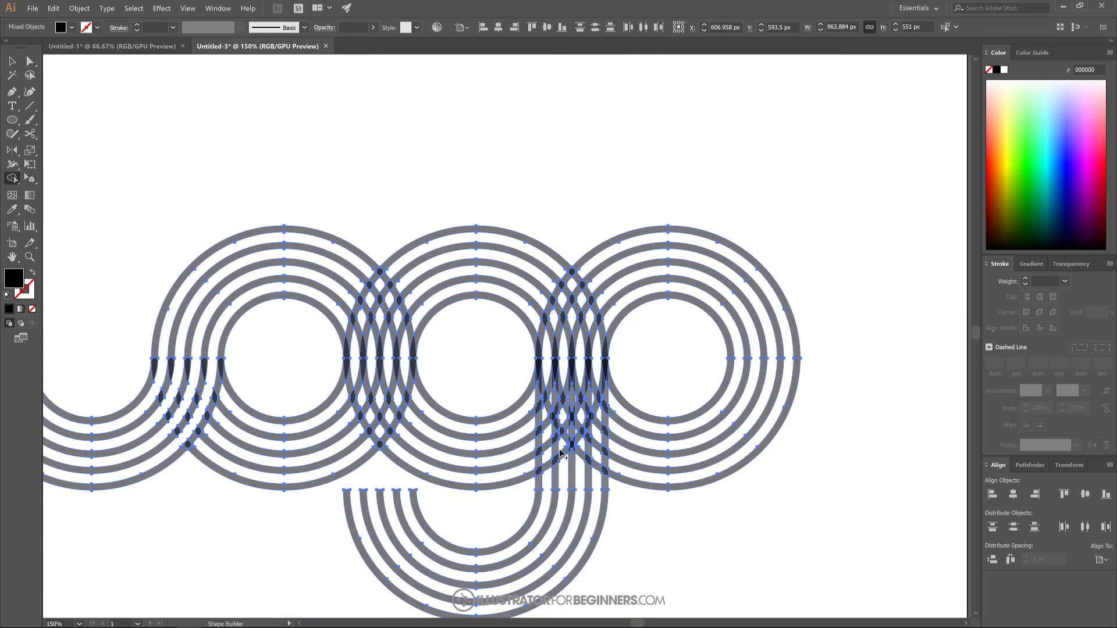
scroll(592, 356, up, 2)
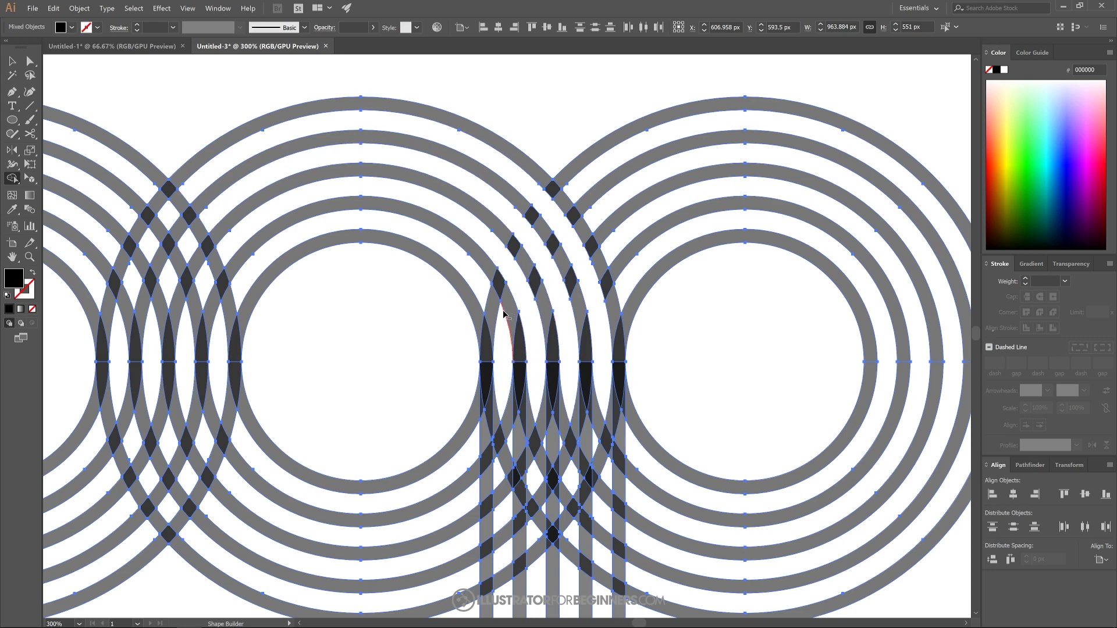
ctrl+click(577, 381)
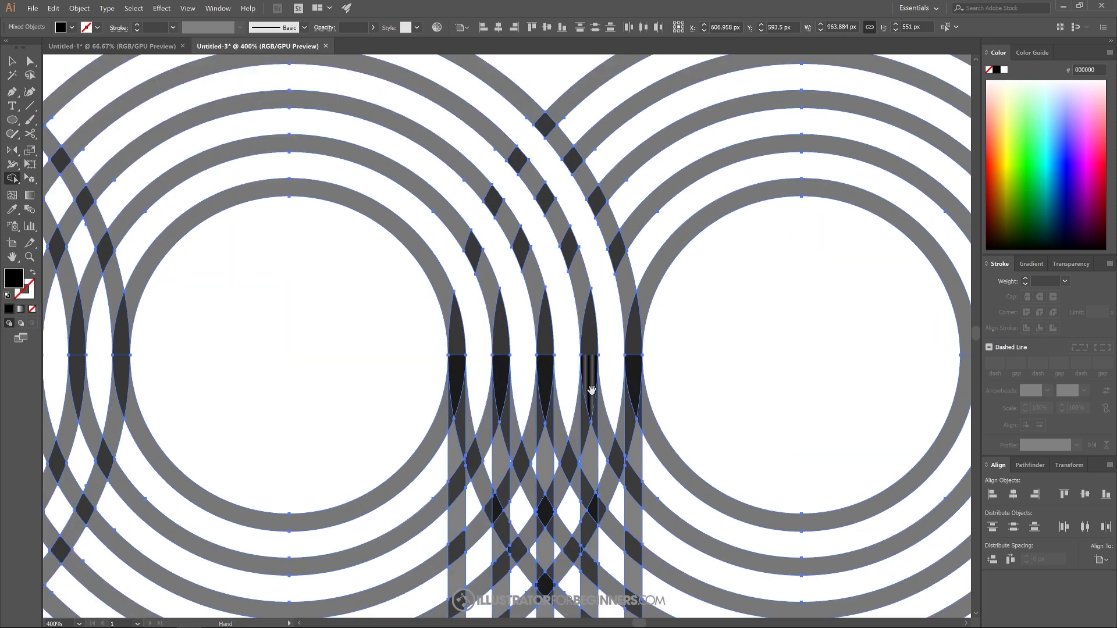
Remove the ring segments crossing the gap between the first and second bars of the g's stem.
drag(592, 389, 612, 263)
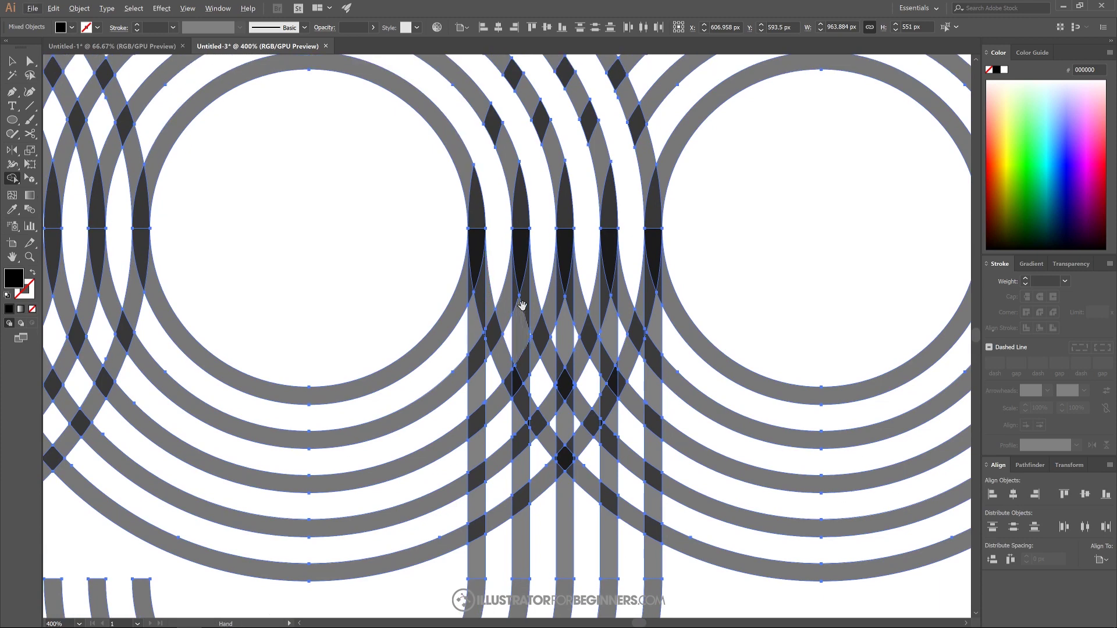
ctrl+click(569, 384)
ctrl+click(569, 384)
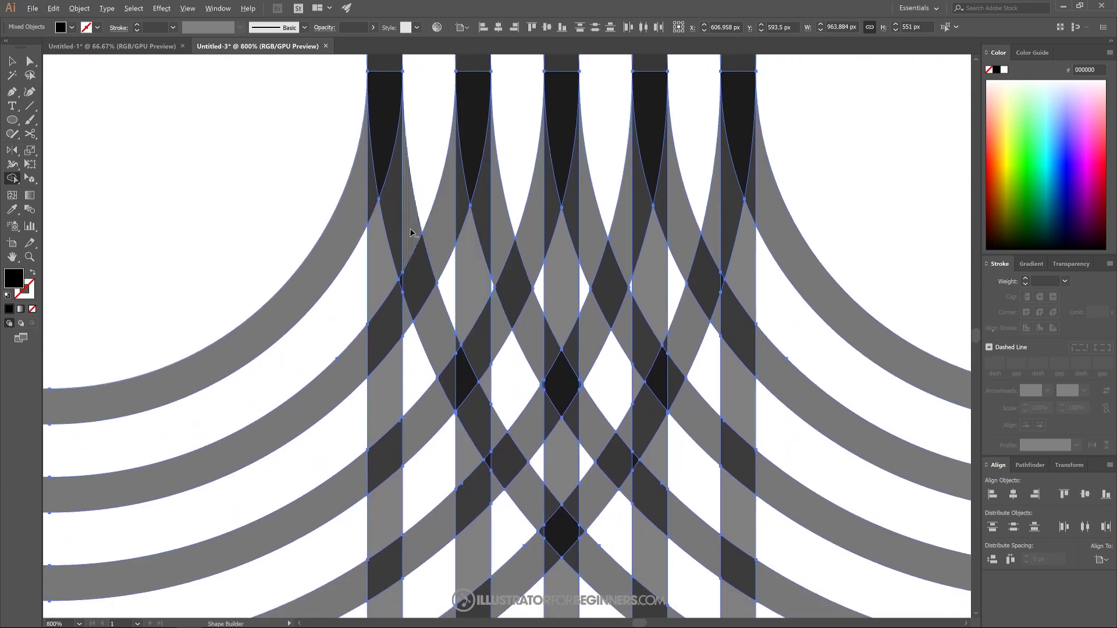
mouse_move(411, 227)
mouse_down()
mouse_move(424, 274)
mouse_move(441, 249)
mouse_move(434, 324)
mouse_move(456, 270)
mouse_move(431, 240)
mouse_up()
alt+click(434, 324)
scroll(407, 302, up, 3)
scroll(451, 294, down, 2)
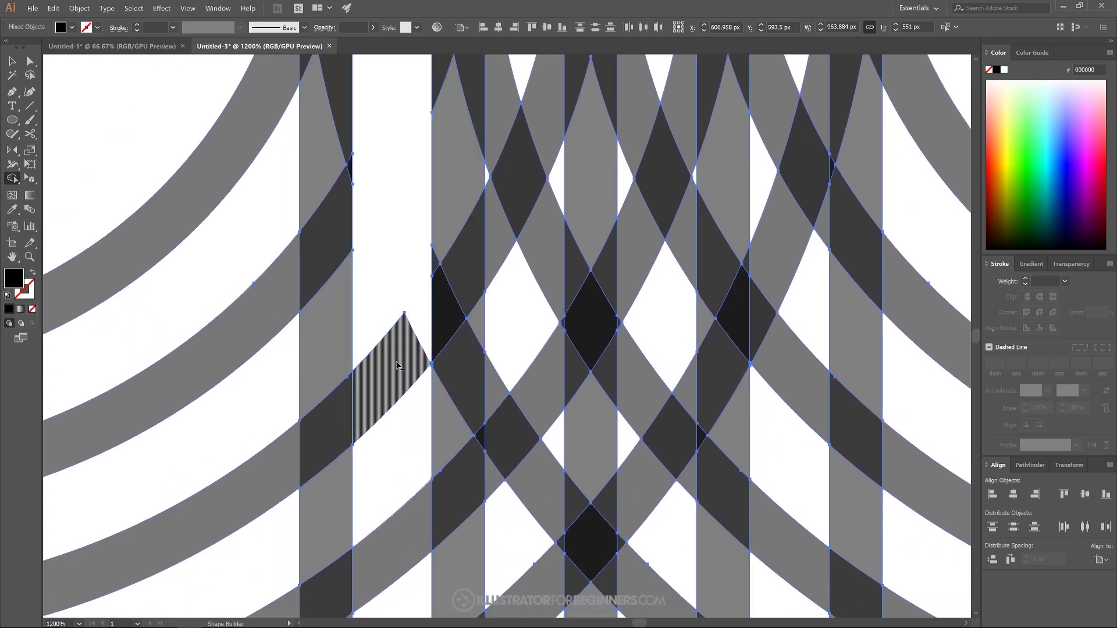
scroll(515, 317, down, 5)
scroll(532, 288, up, 3)
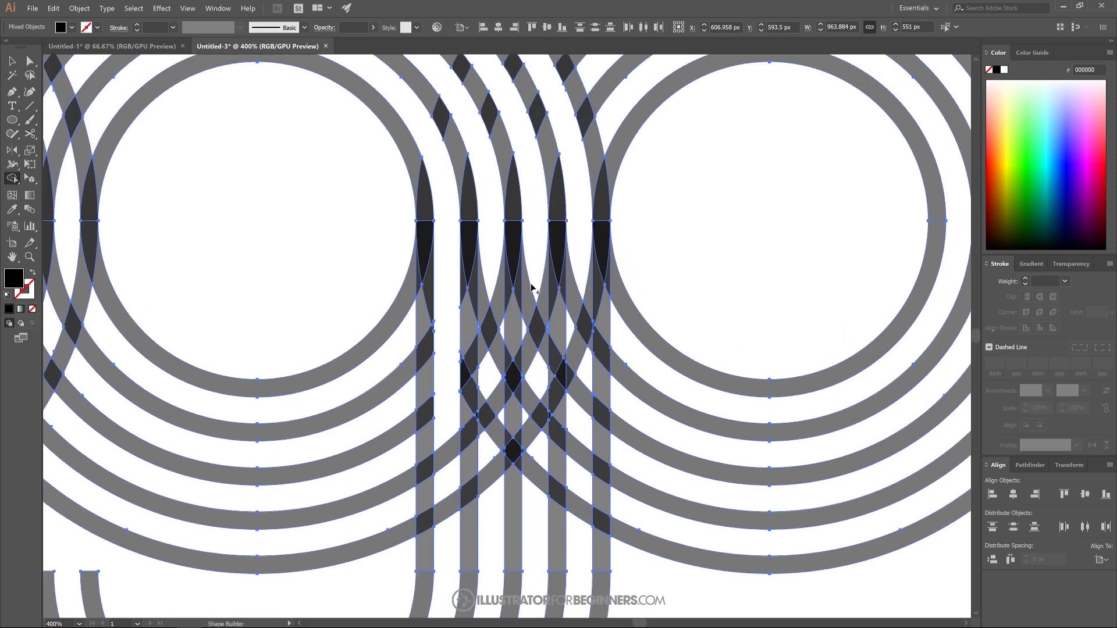
Clear the ring segments and leftover slivers from the gap between the second and third bars of the g's stem.
key(space)
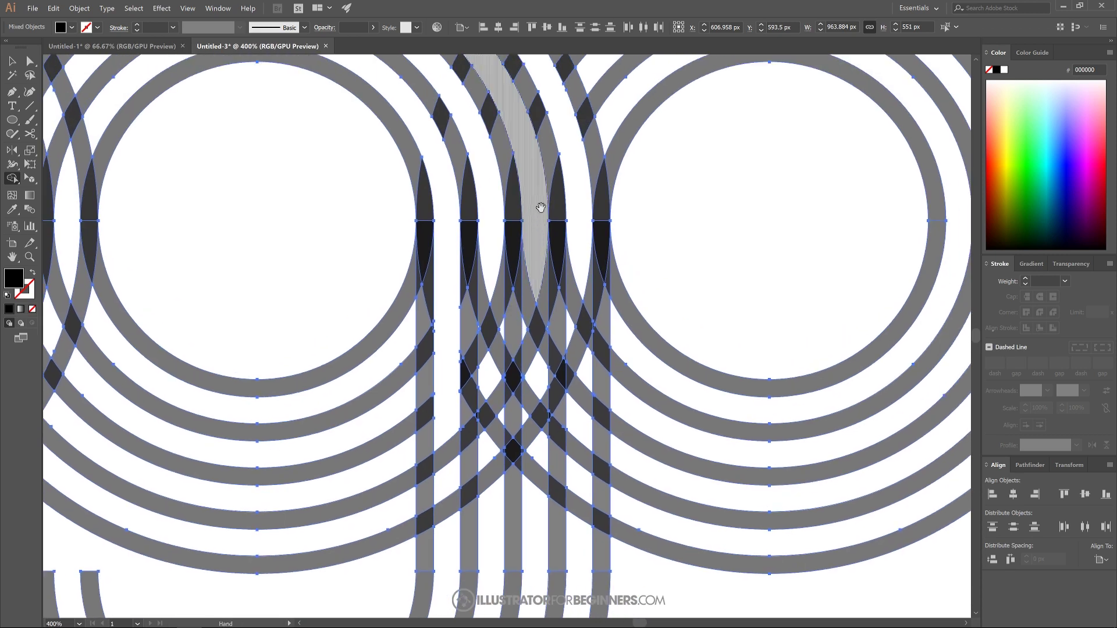
drag(514, 247, 492, 303)
scroll(485, 324, up, 2)
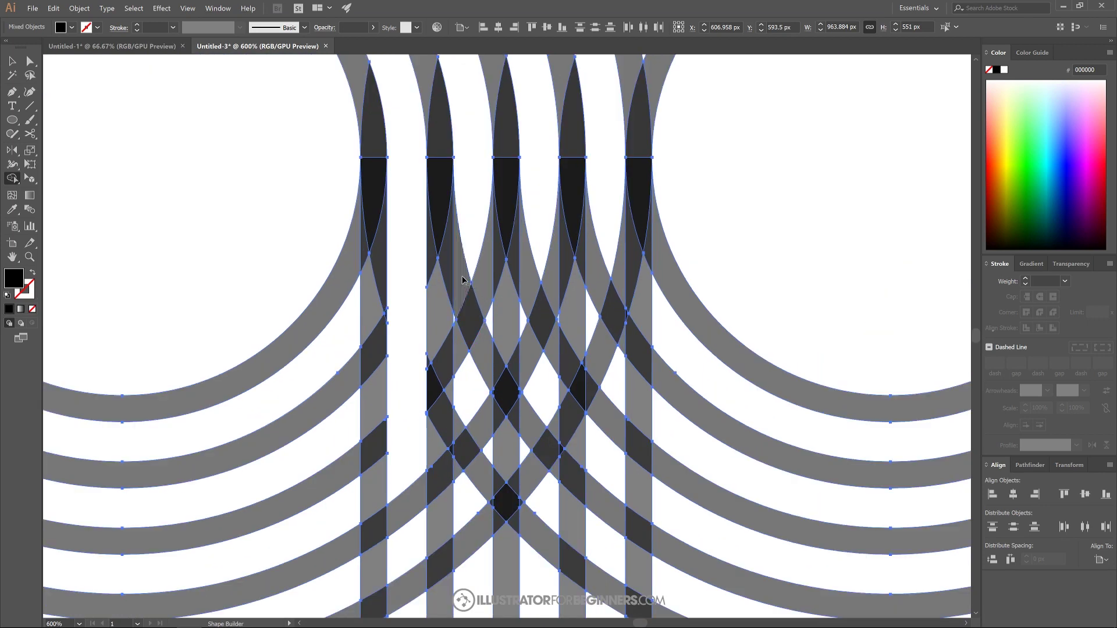
alt+click(471, 293)
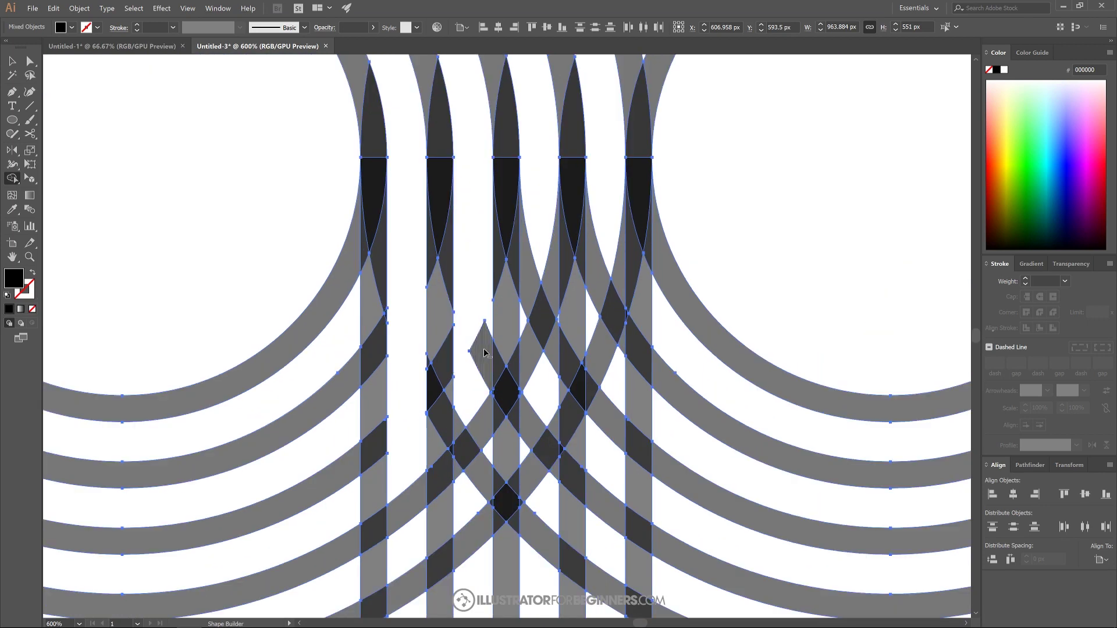
alt+click(468, 457)
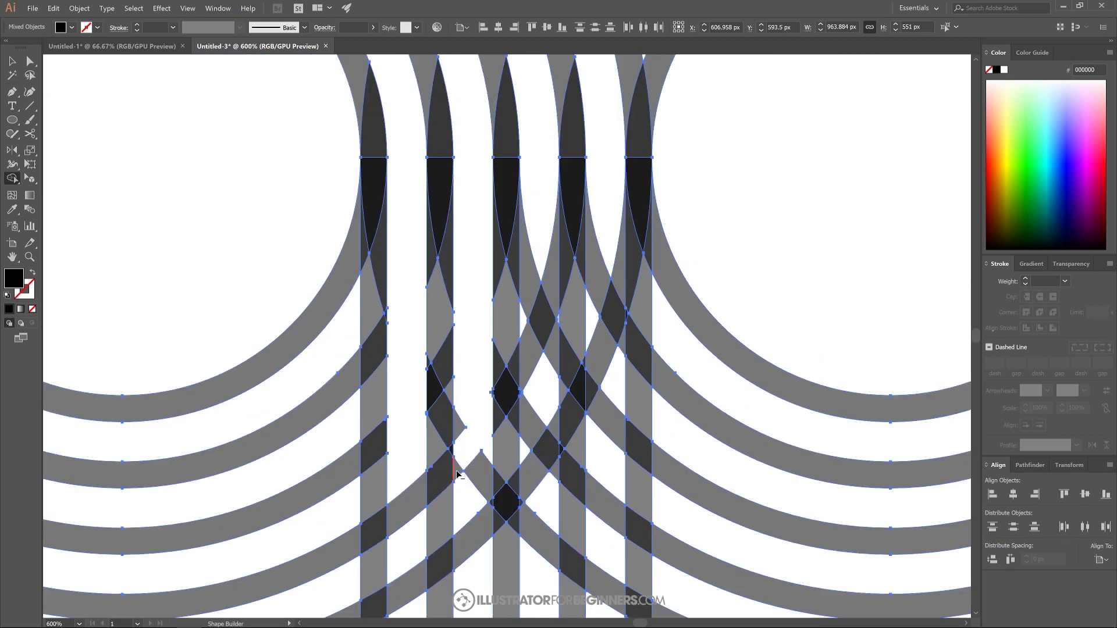
scroll(471, 489, up, 3)
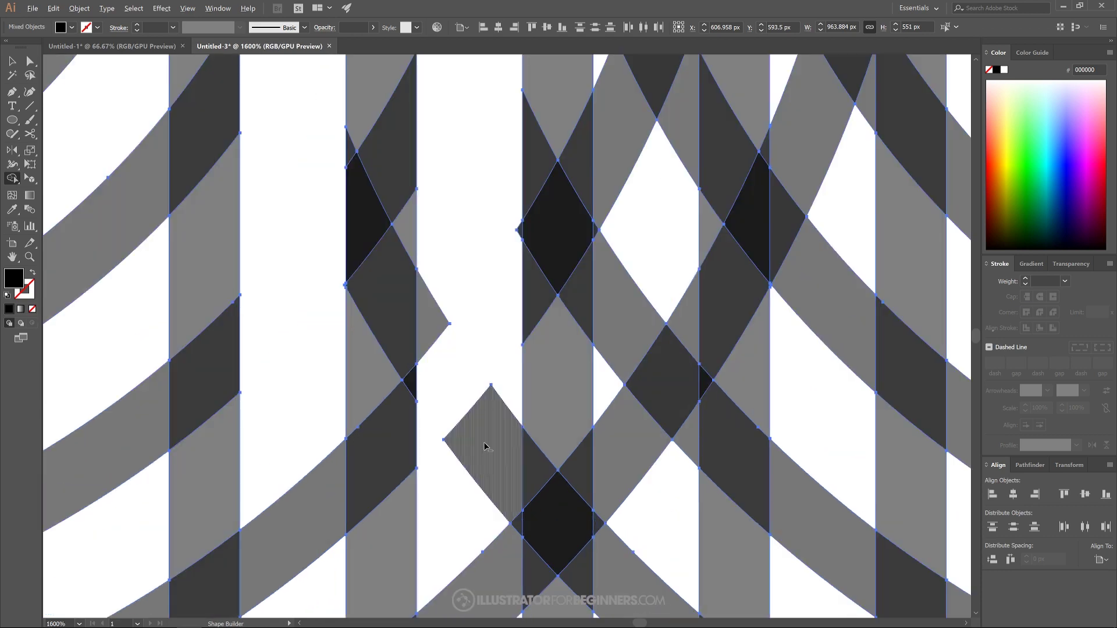
scroll(479, 428, down, 5)
scroll(486, 357, up, 4)
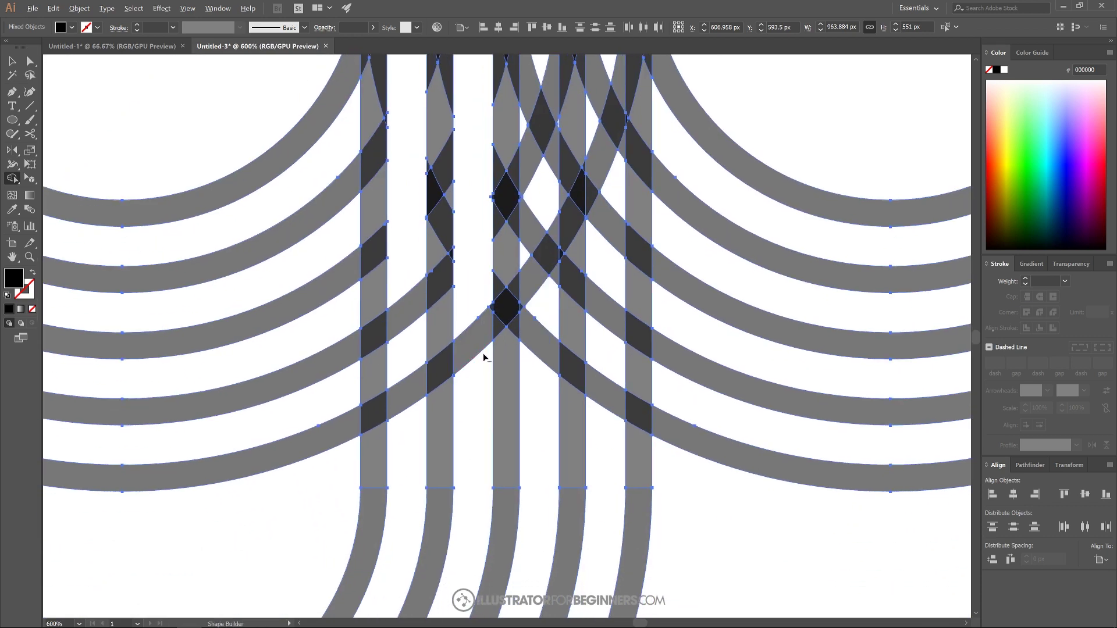
Remove the sliver beside the g stem's third bar and the lower ring segments crossing the gap between its third and fourth bars.
scroll(529, 349, up, 4)
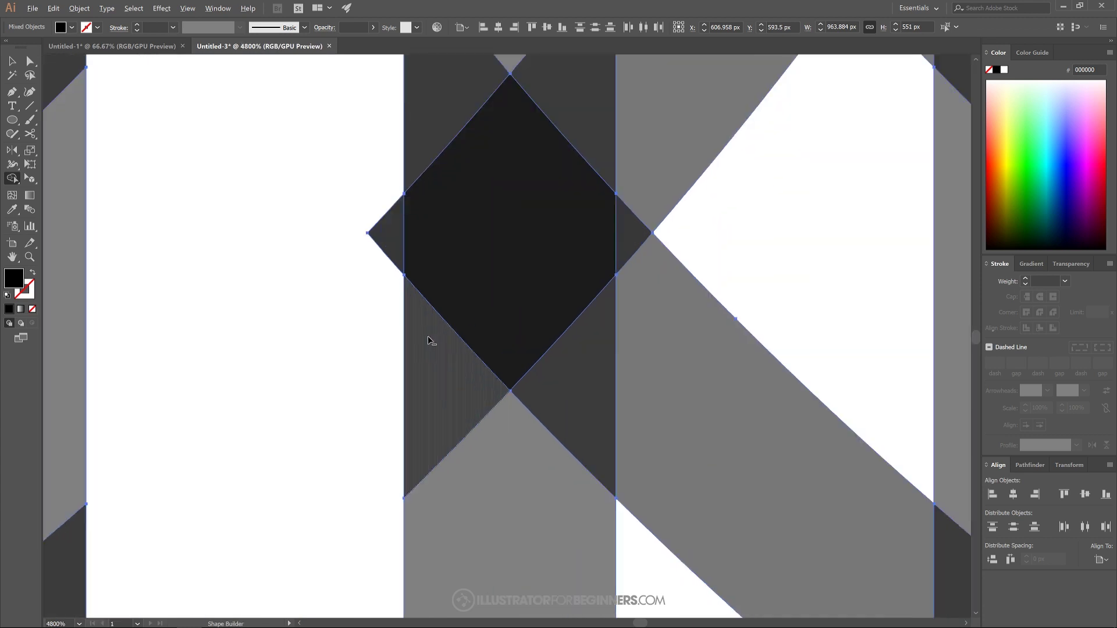
scroll(507, 307, down, 3)
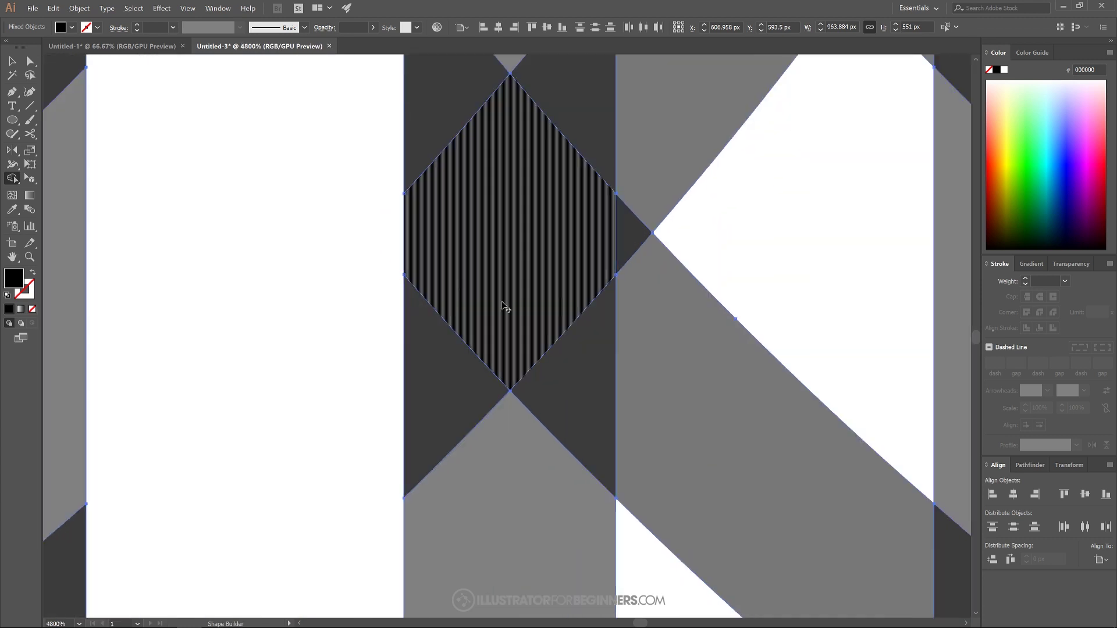
scroll(578, 346, down, 4)
scroll(612, 331, down, 2)
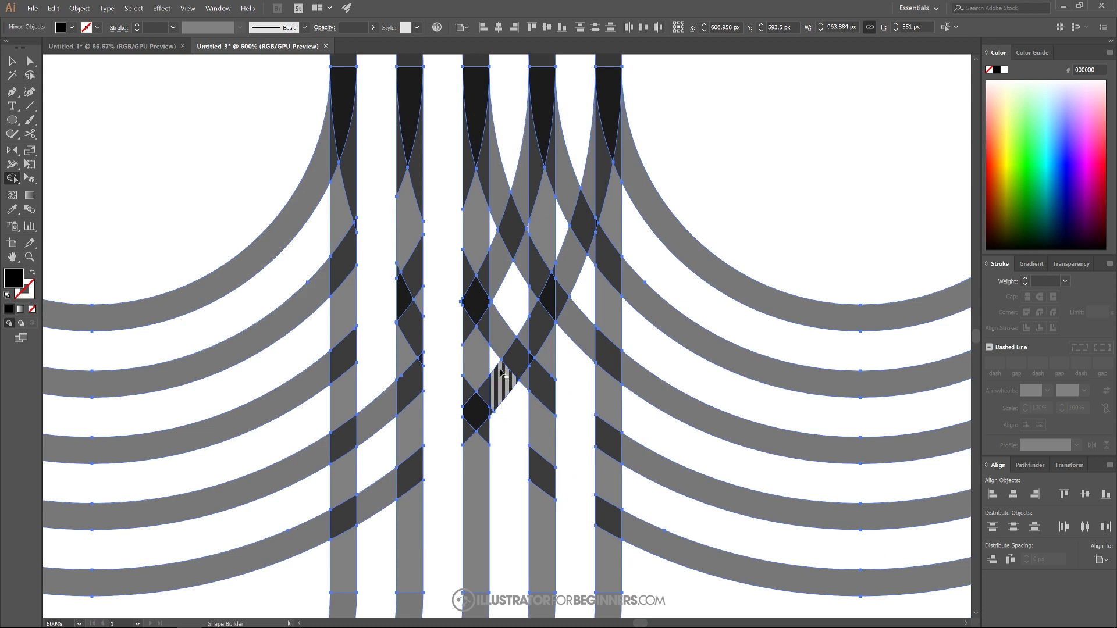
drag(504, 378, 522, 375)
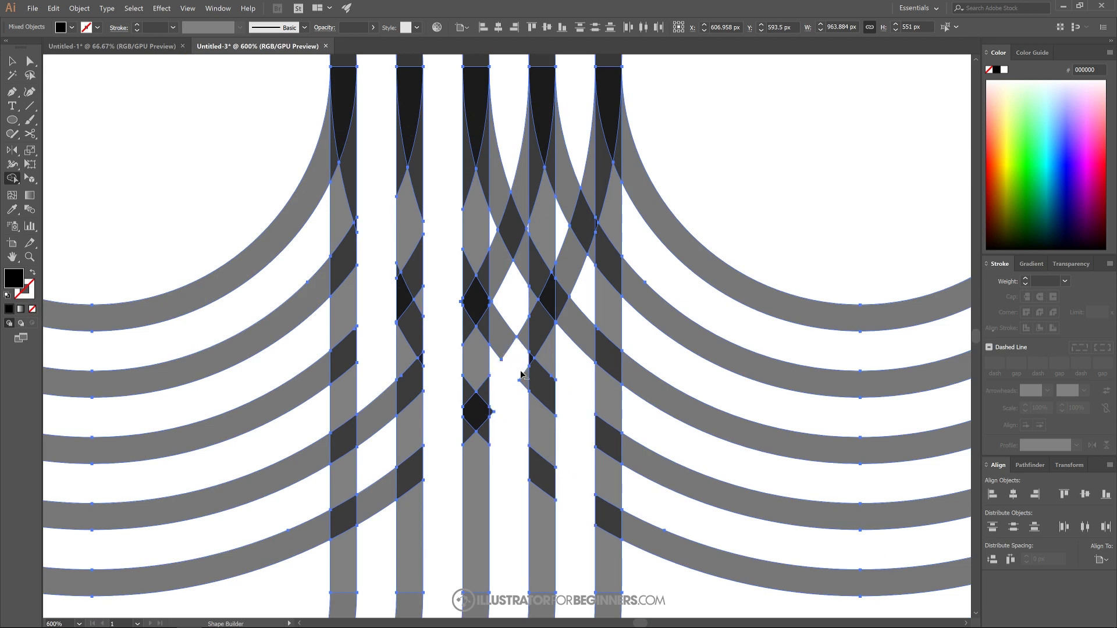
alt+click(497, 340)
alt+click(519, 327)
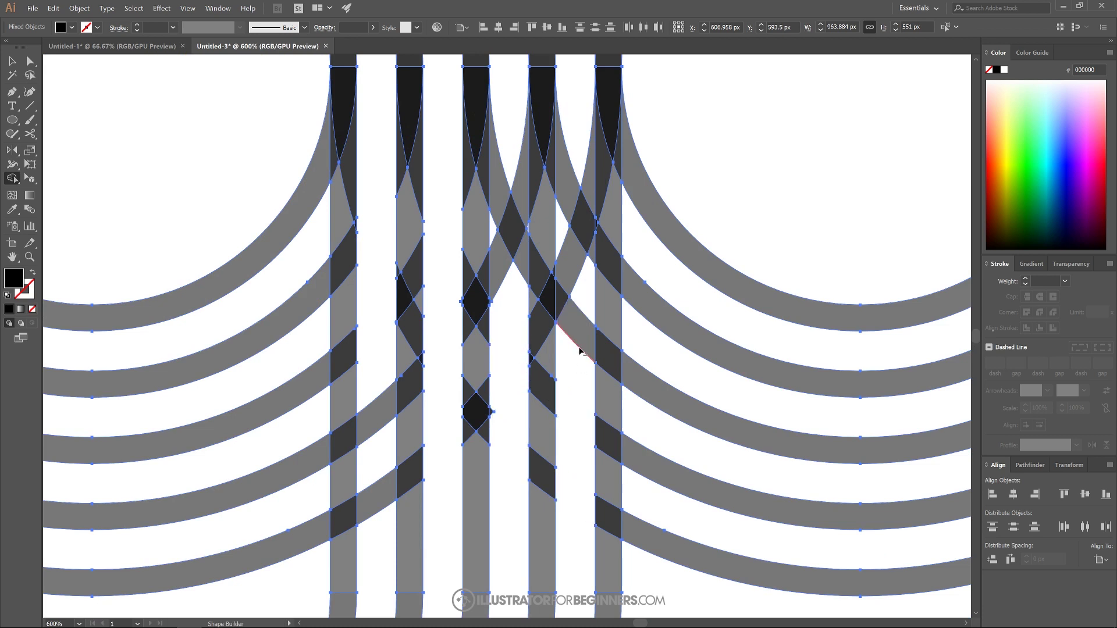
Clear the ring segments and the leftover sliver from the gap between the fourth and fifth bars of the g's stem.
mouse_move(579, 362)
mouse_down()
mouse_move(564, 296)
mouse_move(579, 174)
mouse_move(586, 226)
mouse_up()
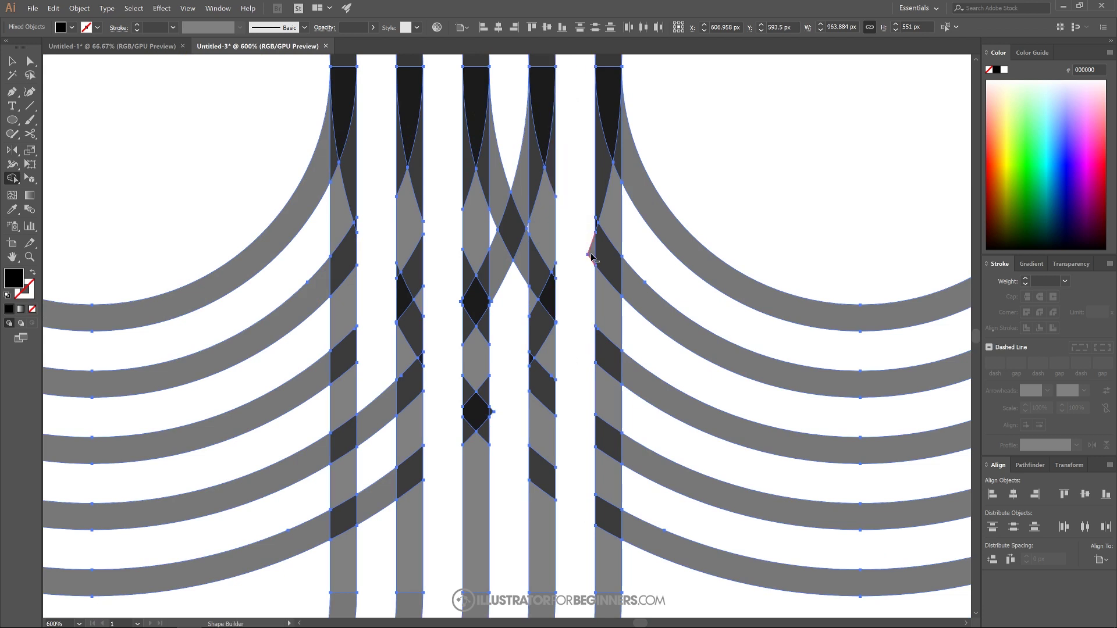
scroll(591, 256, up, 4)
key(space)
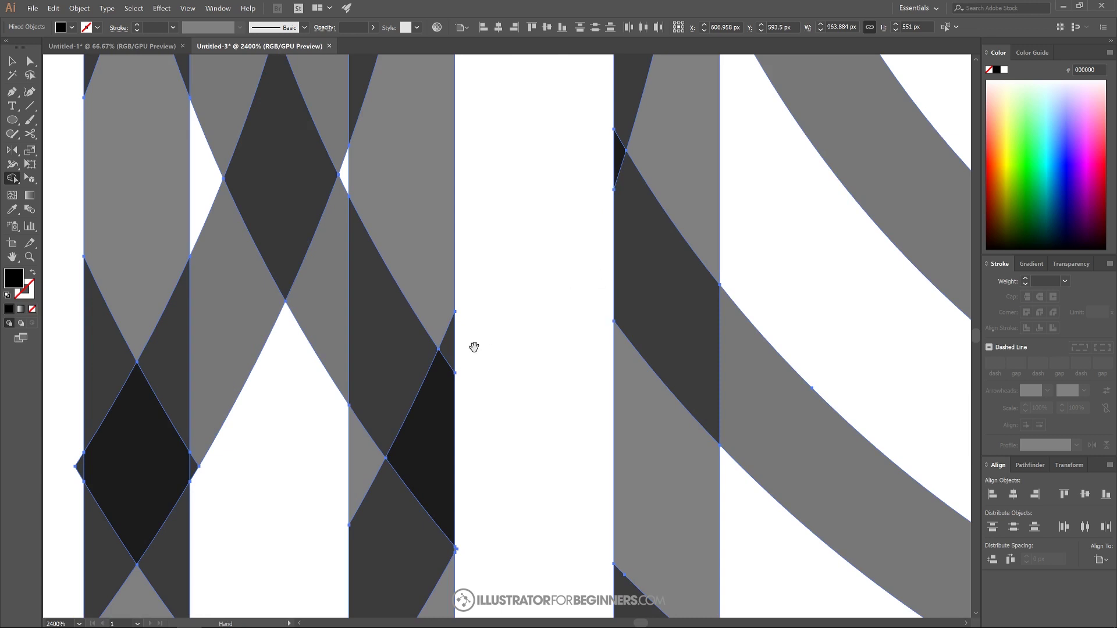
scroll(474, 348, down, 3)
drag(476, 357, 539, 407)
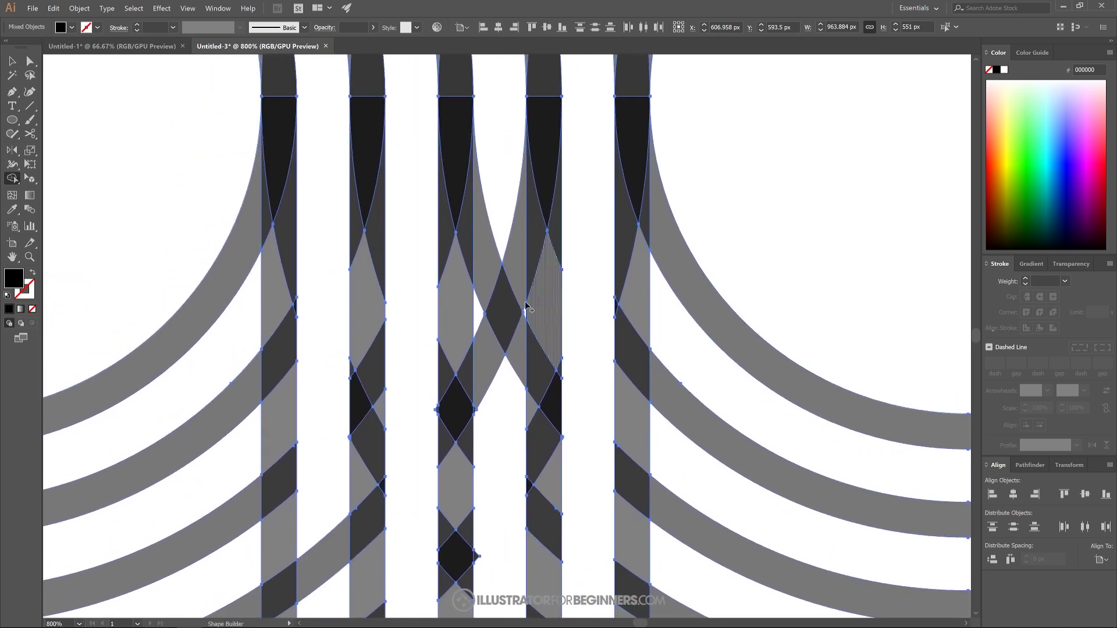
Remove the remaining upper crossing segments and their leftover tips from the gap between the g stem's third and fourth bars.
alt+click(504, 308)
alt+click(490, 361)
alt+click(515, 349)
scroll(505, 313, up, 3)
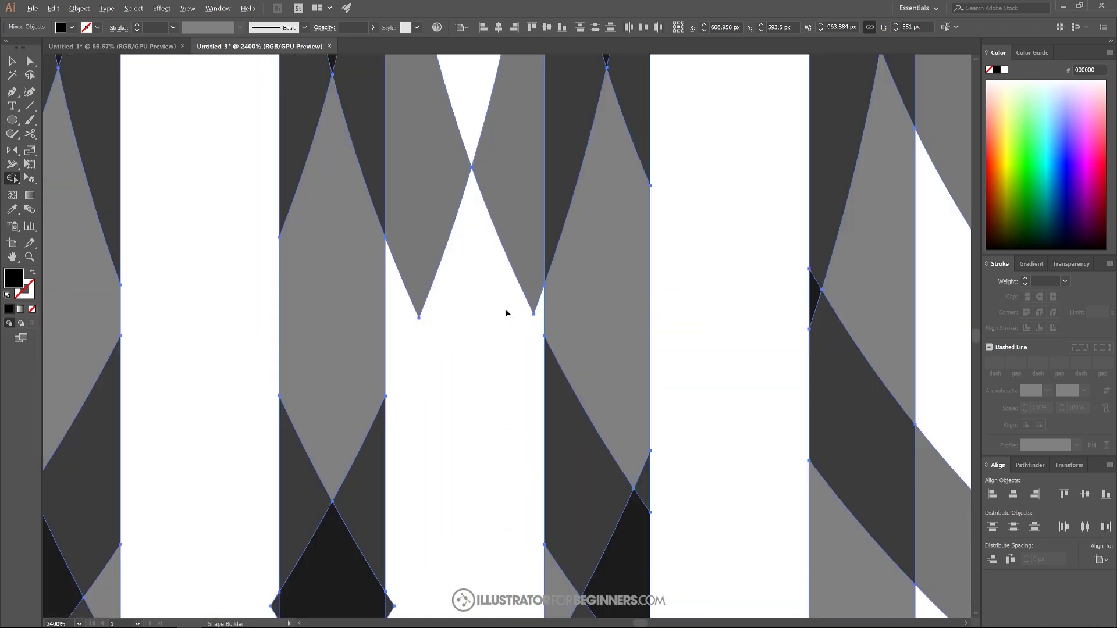
drag(450, 199, 498, 209)
scroll(499, 210, down, 6)
drag(462, 380, 533, 362)
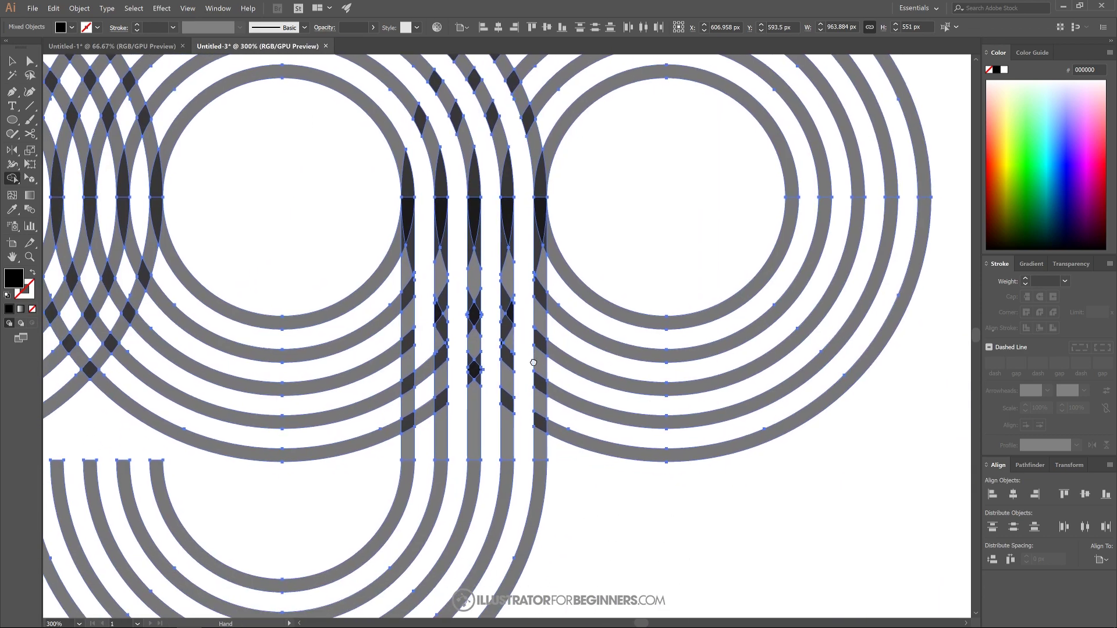
Remove the leftover ring segments crossing the gap between the first and second bars of the g's stem.
scroll(534, 363, down, 3)
scroll(472, 252, up, 5)
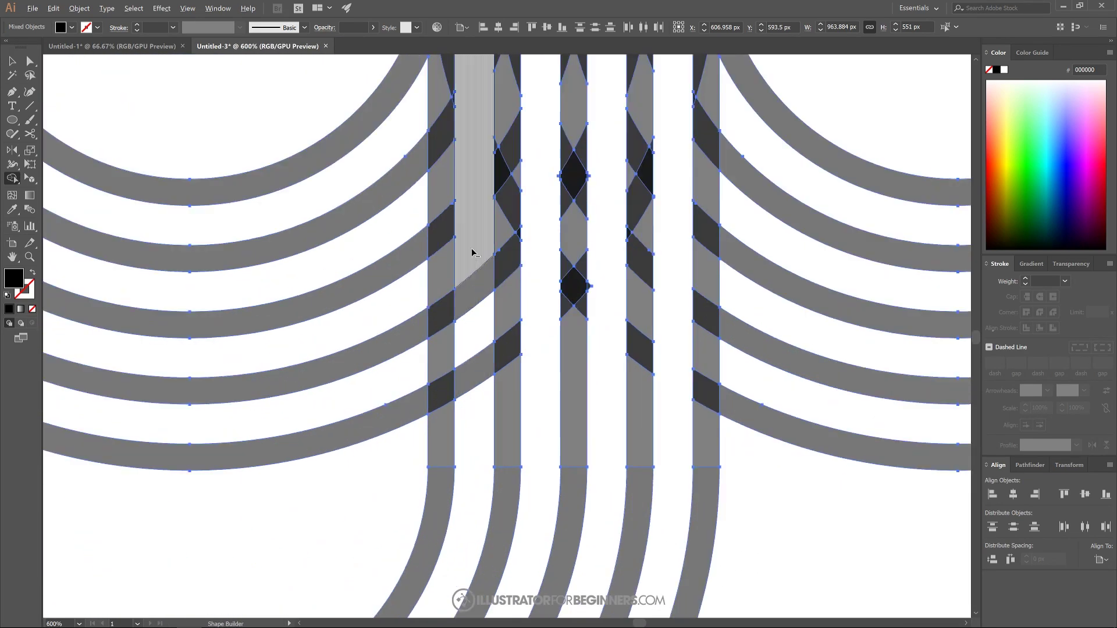
drag(473, 252, 481, 382)
scroll(481, 382, down, 5)
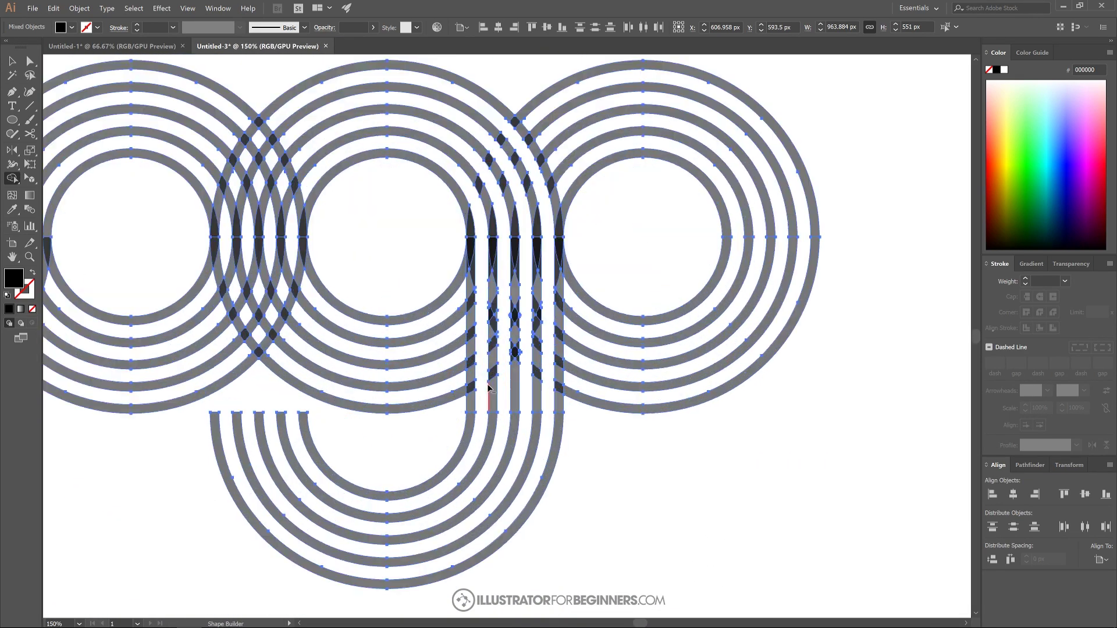
scroll(488, 387, down, 3)
scroll(570, 384, up, 2)
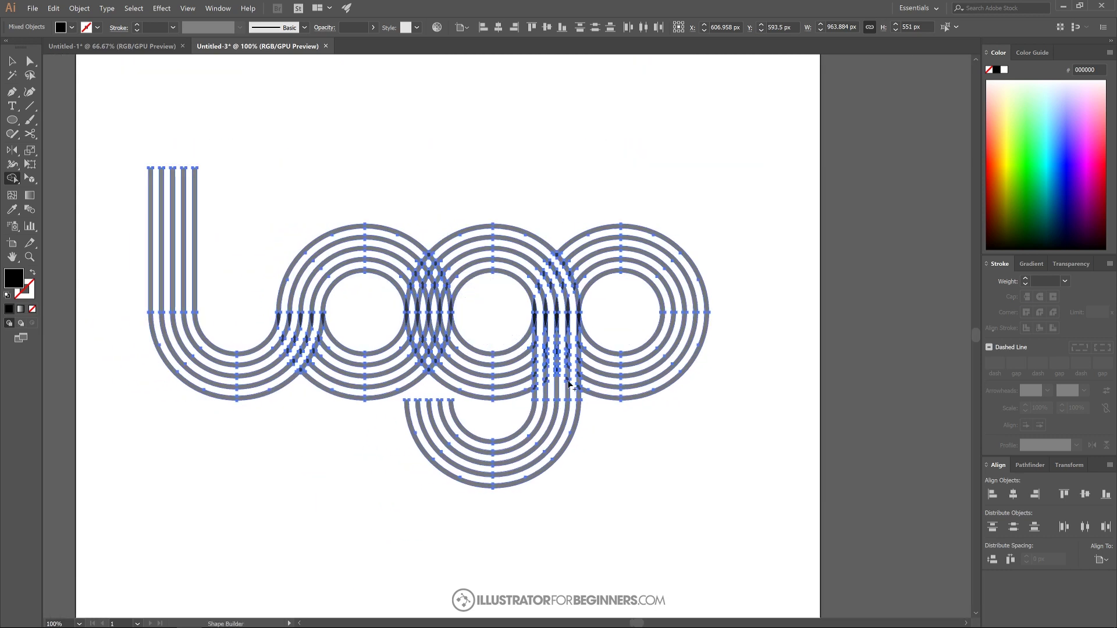
key(alt)
scroll(417, 349, up, 2)
Check how the bands overlap in the finished logo of the Untitled-1 document, and return to Untitled-3.
click(174, 46)
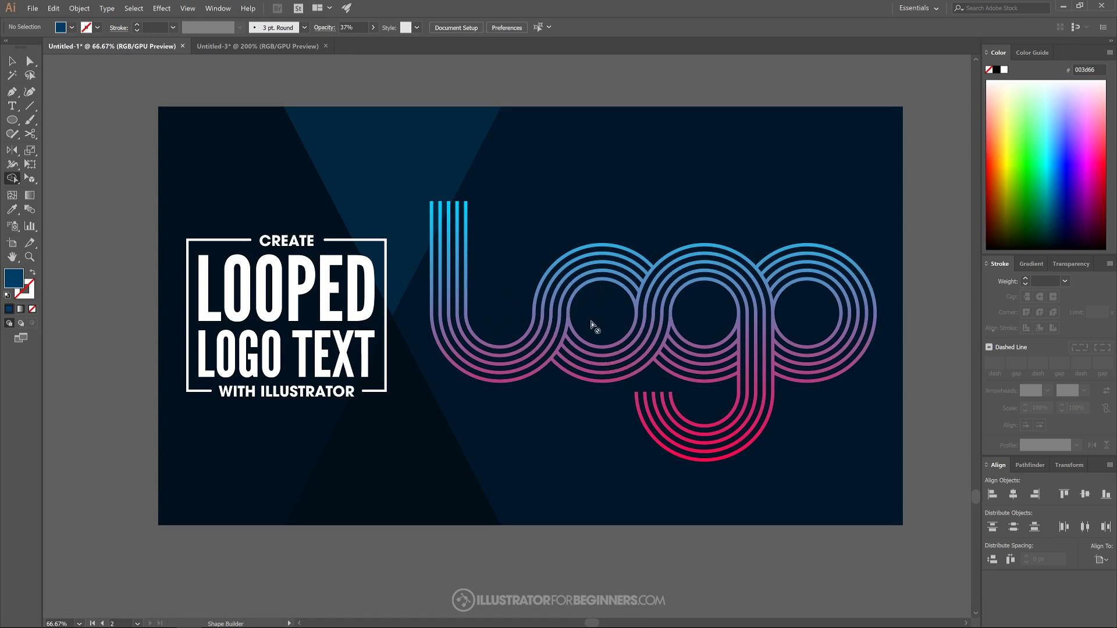
click(285, 46)
scroll(448, 304, up, 1)
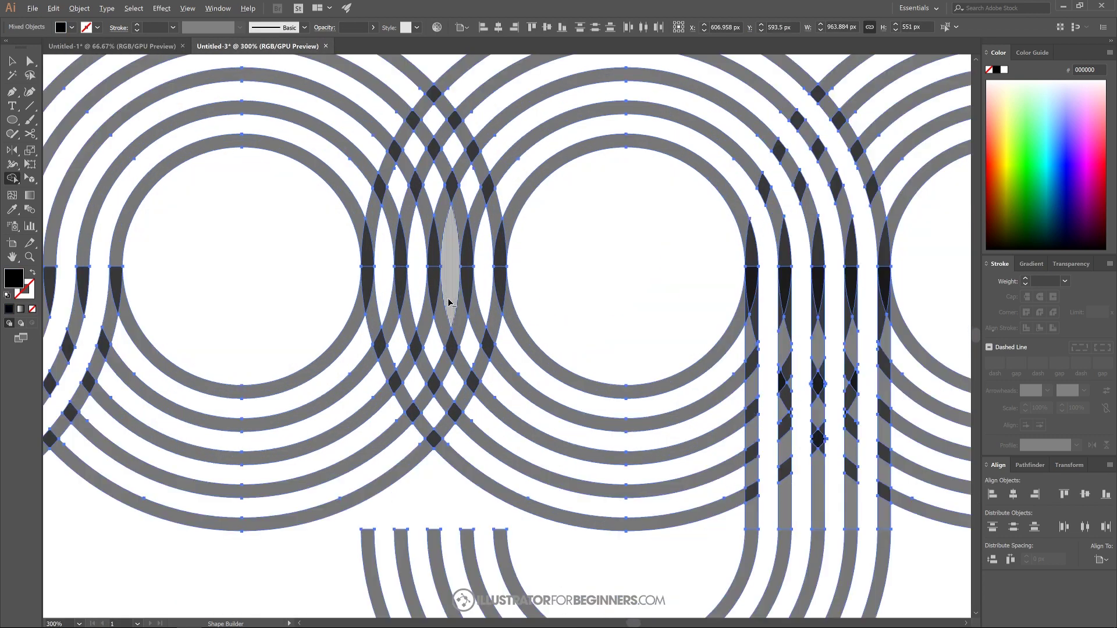
Remove the first o's upper-right band segments that cross the outer gaps between the g's upper-left bands.
scroll(391, 266, up, 1)
scroll(424, 232, right, 1)
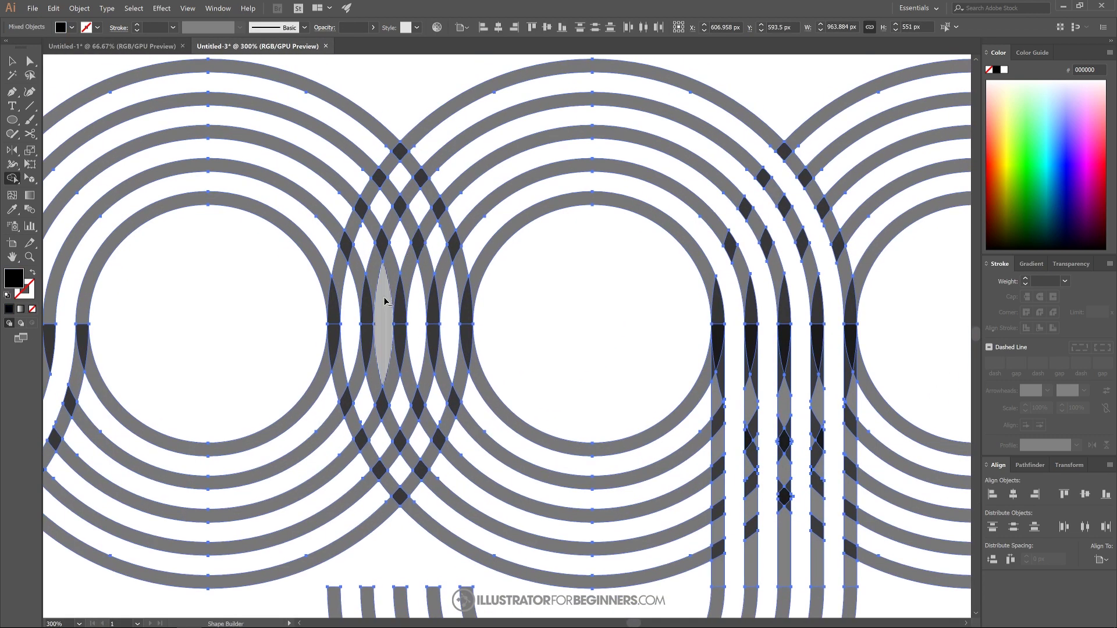
scroll(387, 299, up, 1)
alt+click(327, 404)
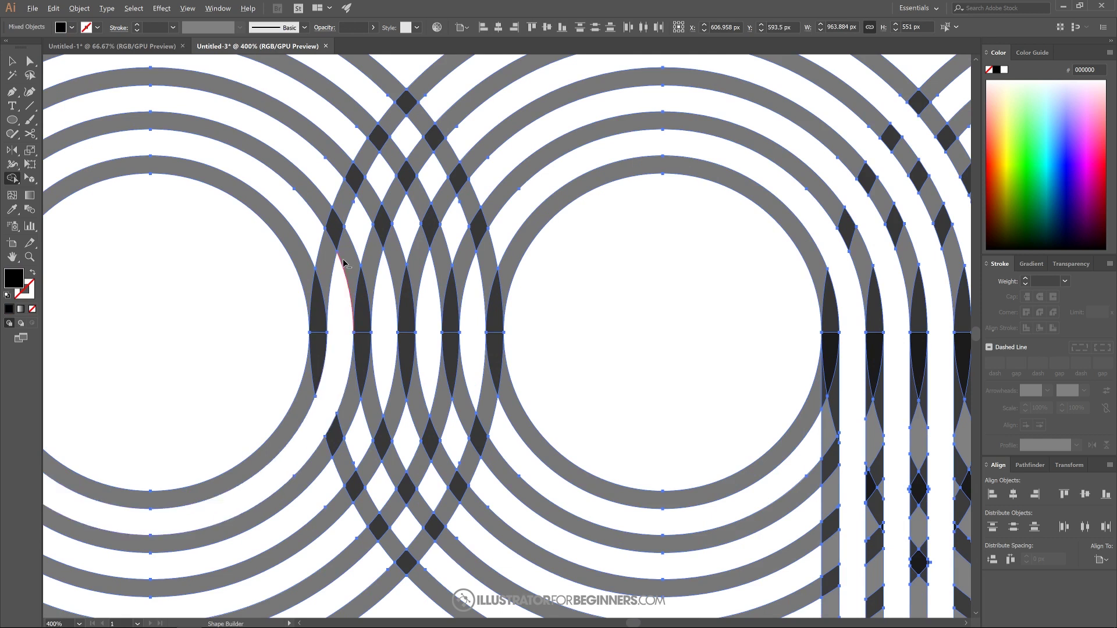
alt+click(371, 204)
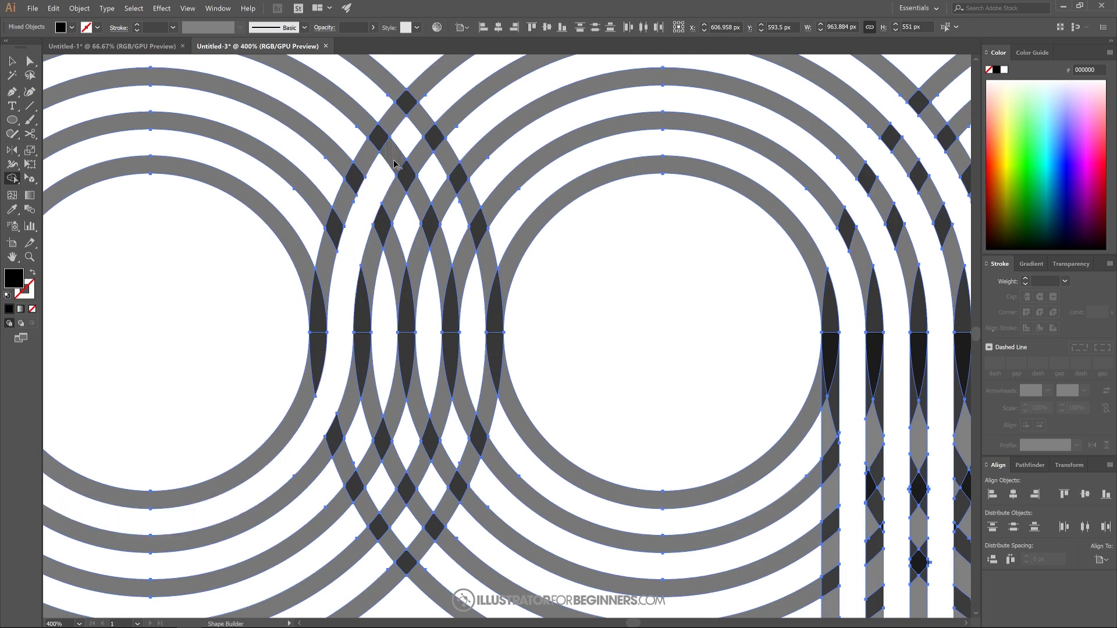
alt+click(437, 134)
mouse_move(463, 142)
mouse_down()
mouse_move(419, 198)
mouse_move(388, 288)
mouse_up()
drag(387, 382, 419, 439)
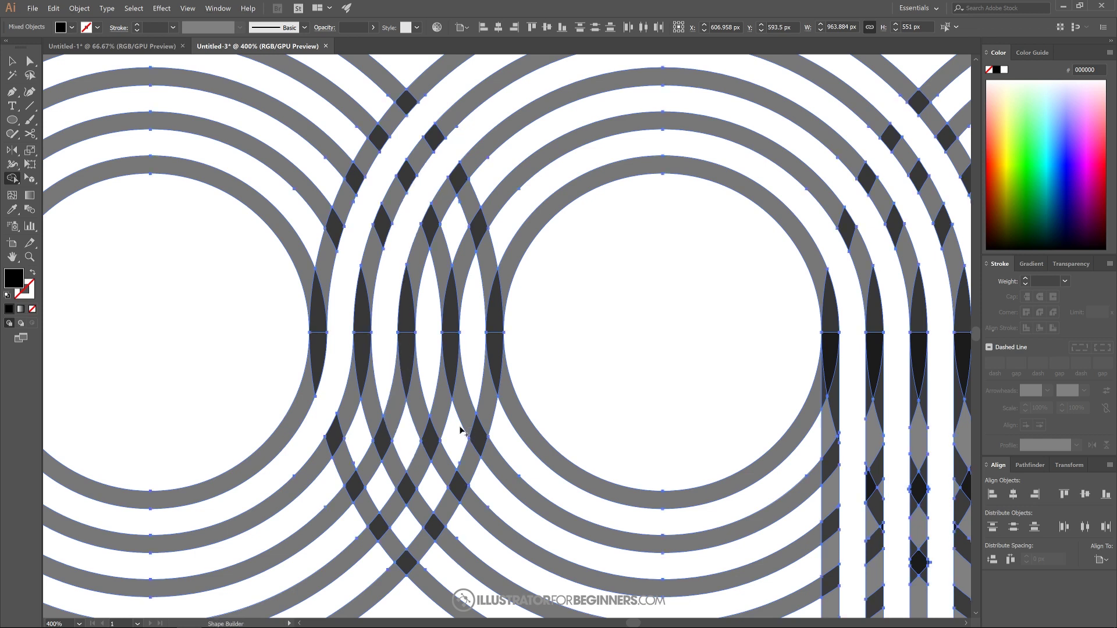
Remove the g's lower-left segments between the first o's bands and the remaining crossings above, so the o's bands flow into the g.
drag(515, 314, 580, 295)
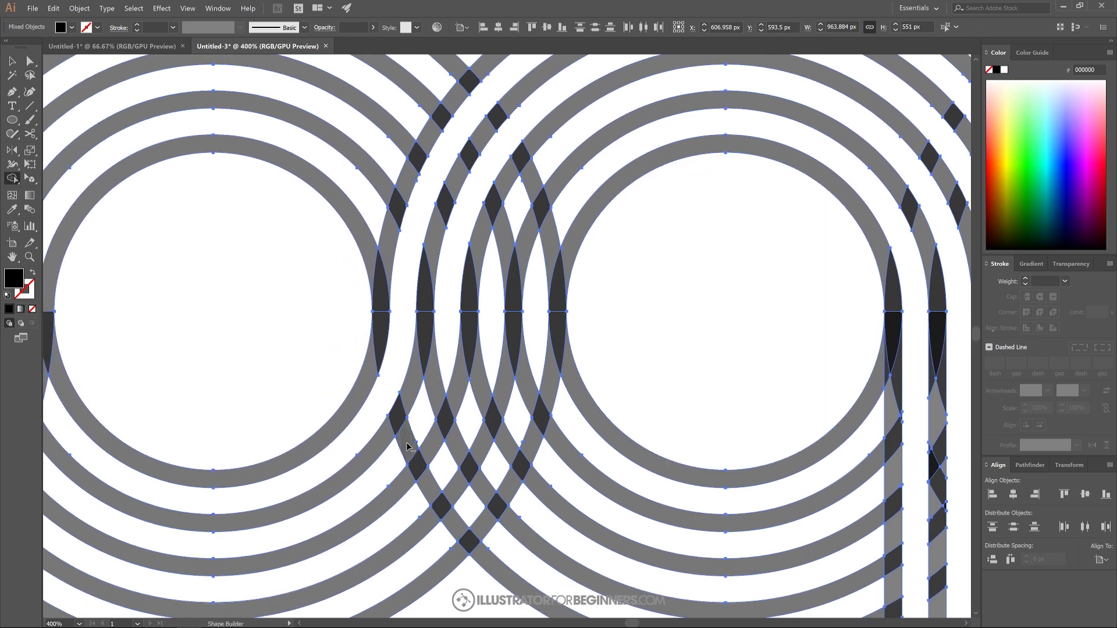
drag(407, 446, 414, 430)
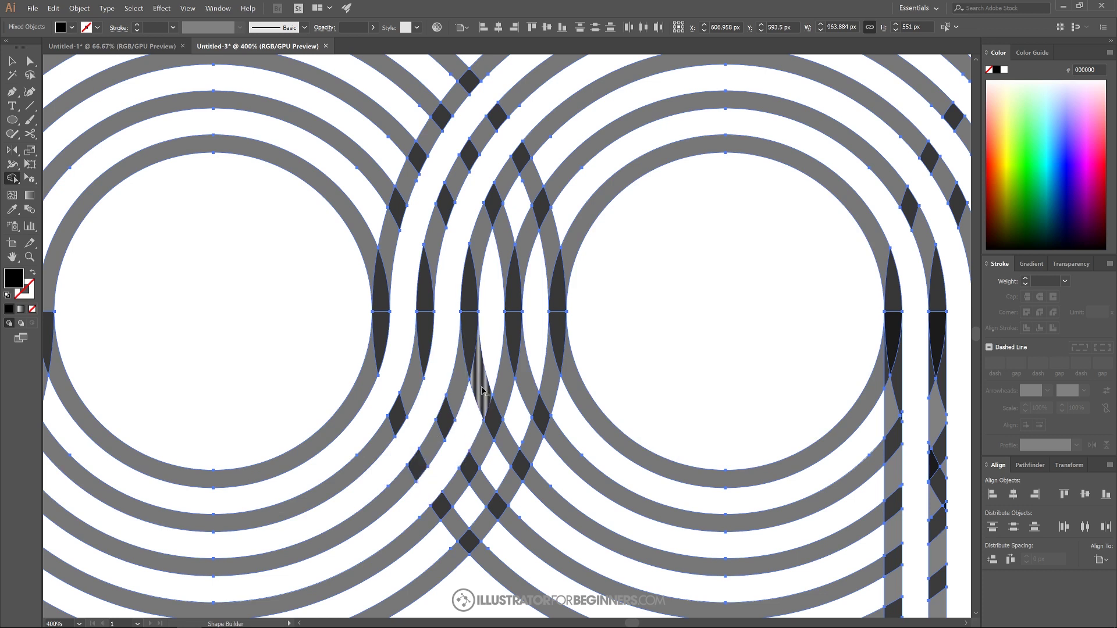
drag(504, 262, 527, 186)
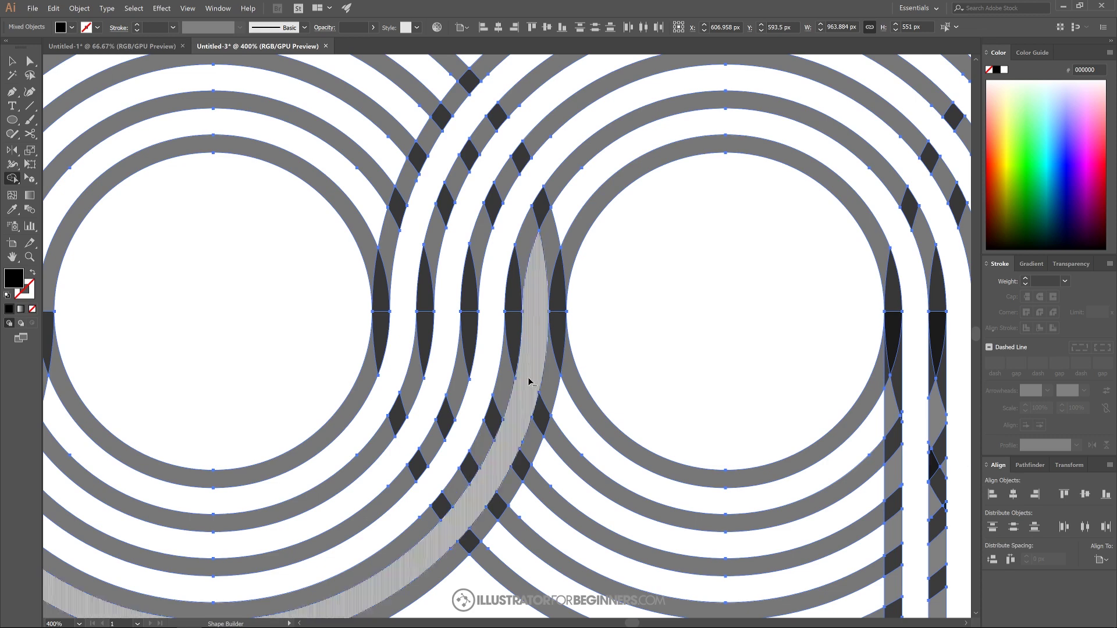
key(ctrl+1)
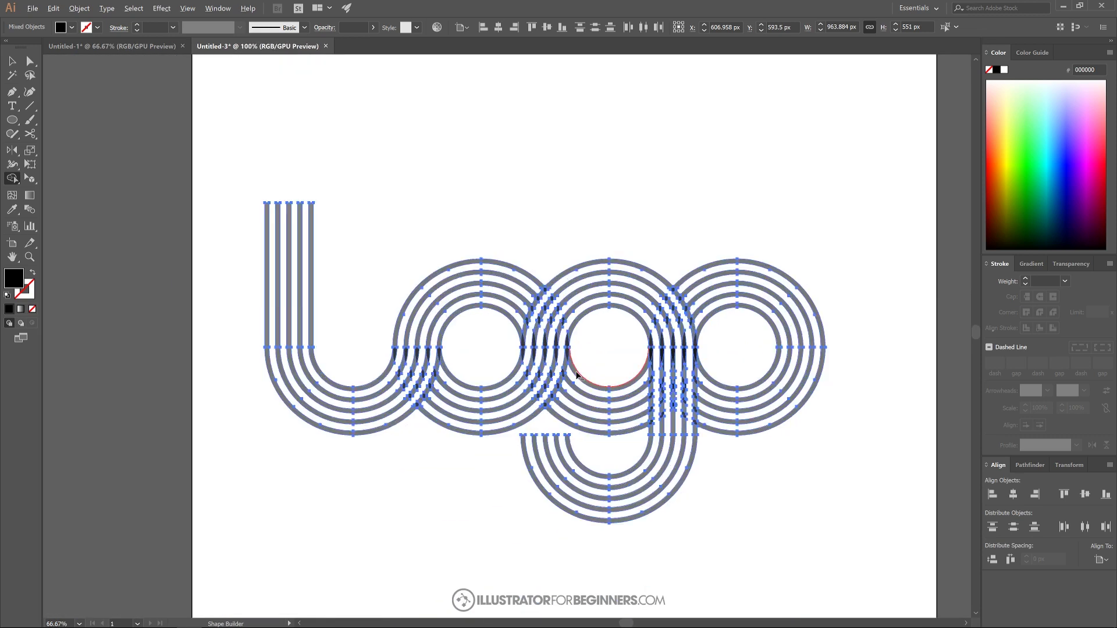
drag(591, 392, 537, 389)
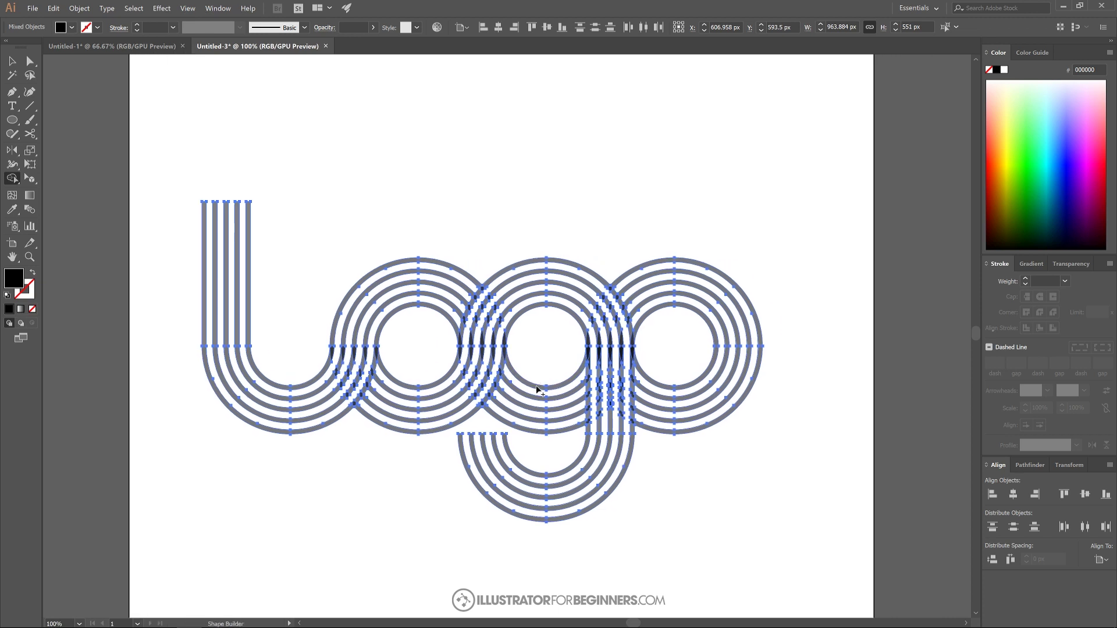
Set the opacity of the whole selected lettering to 100%.
key(v)
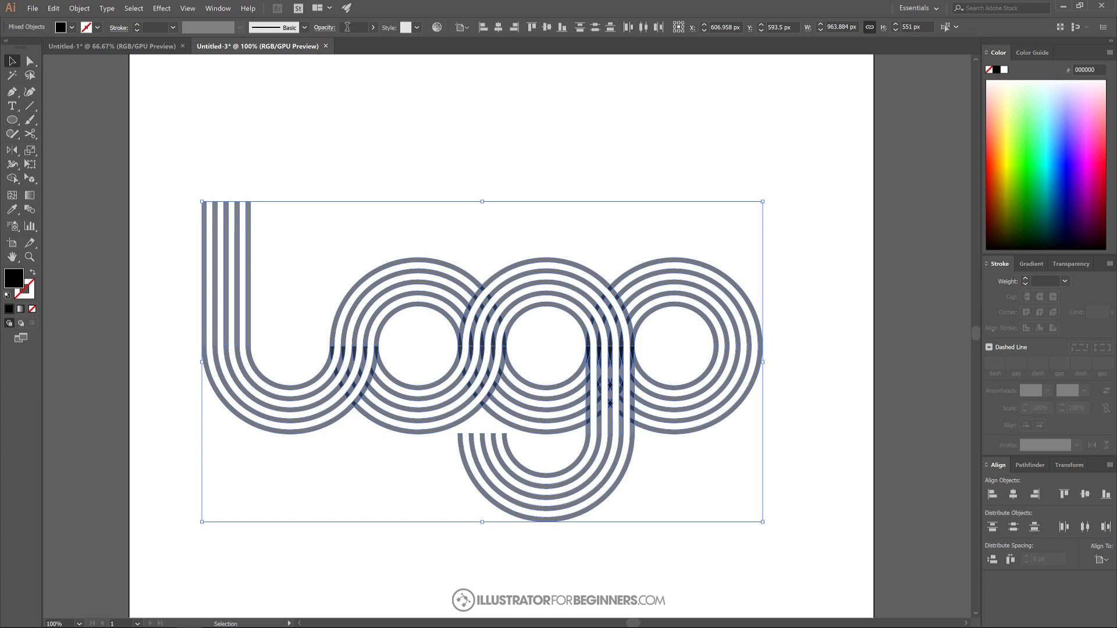
click(373, 28)
drag(345, 42, 397, 43)
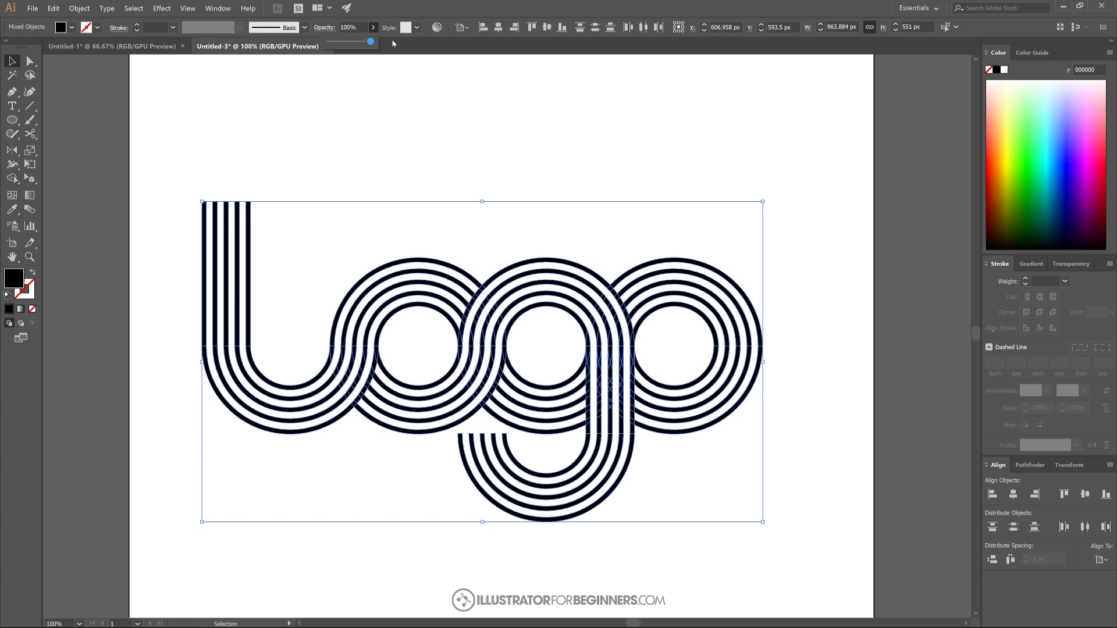
click(416, 47)
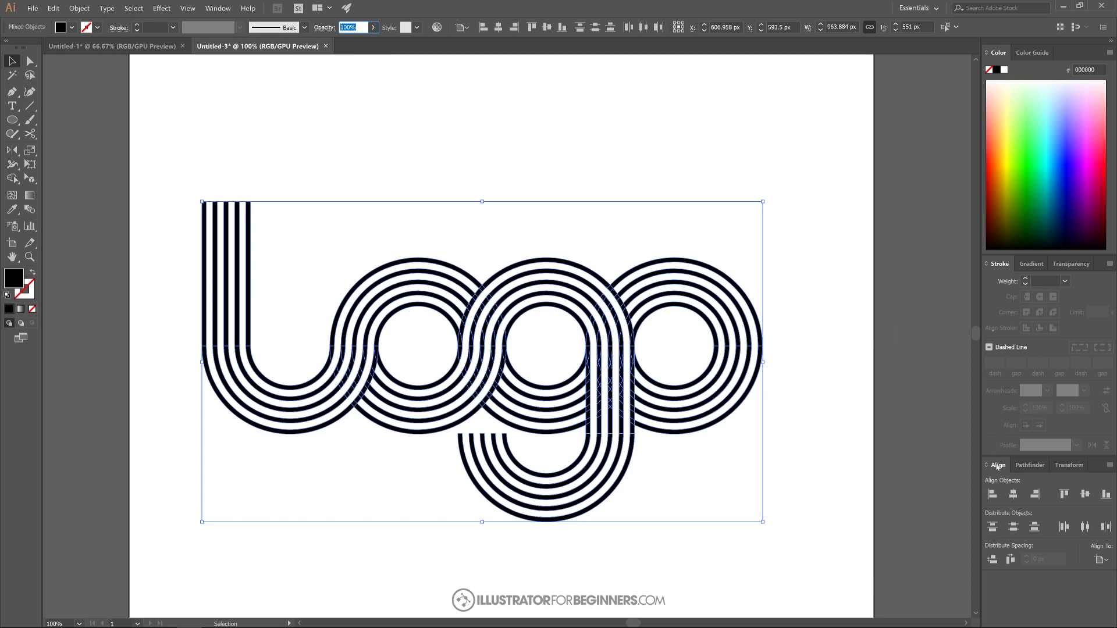
Unite all the lettering pieces into one shape with Pathfinder, fill it with light blue 47ceff, and deselect it.
click(1028, 465)
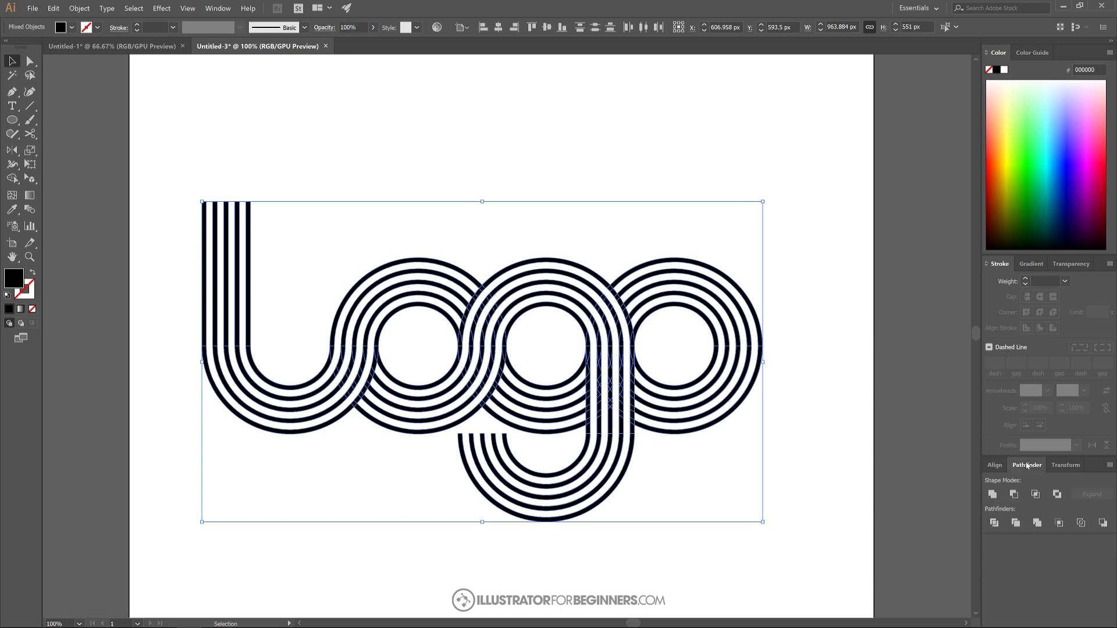
click(992, 494)
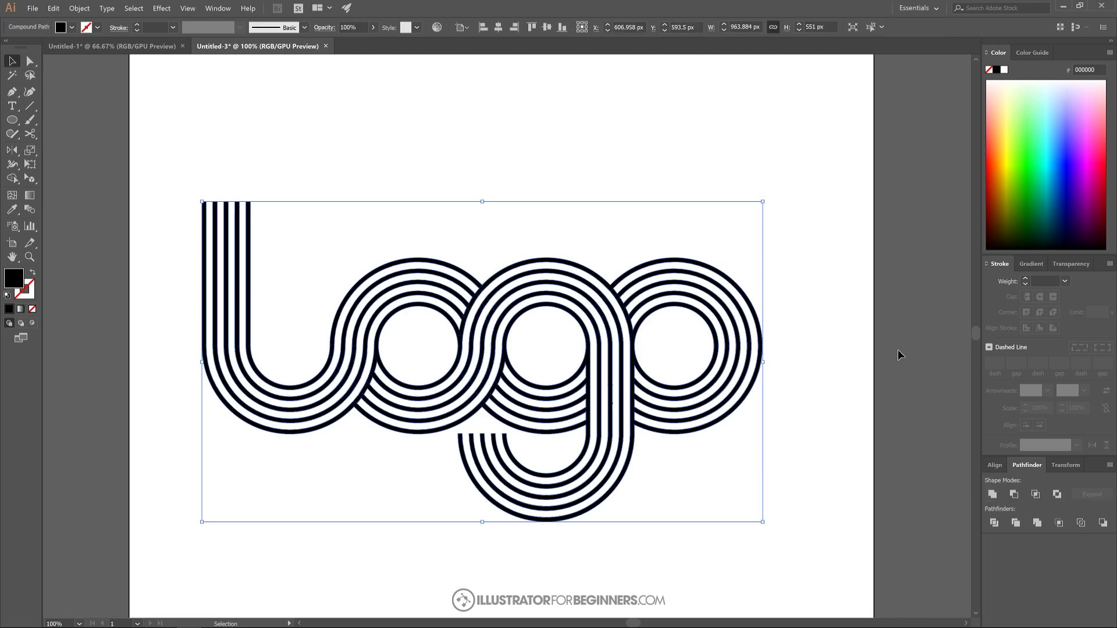
mouse_move(1049, 132)
mouse_down()
mouse_move(1049, 156)
mouse_move(1037, 140)
mouse_move(1054, 136)
mouse_up()
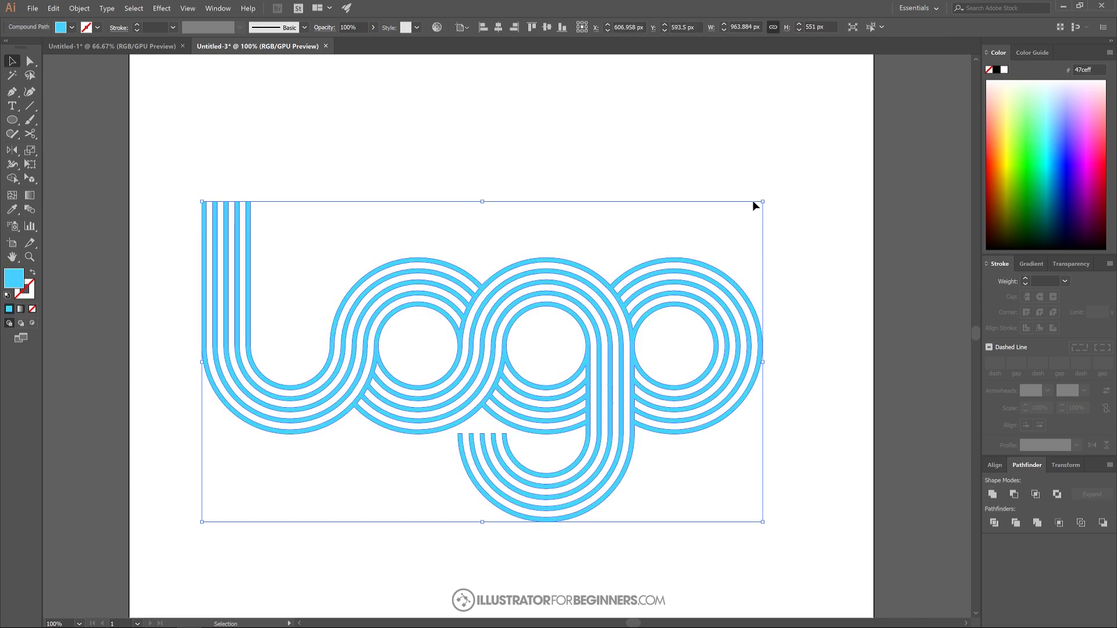
click(432, 124)
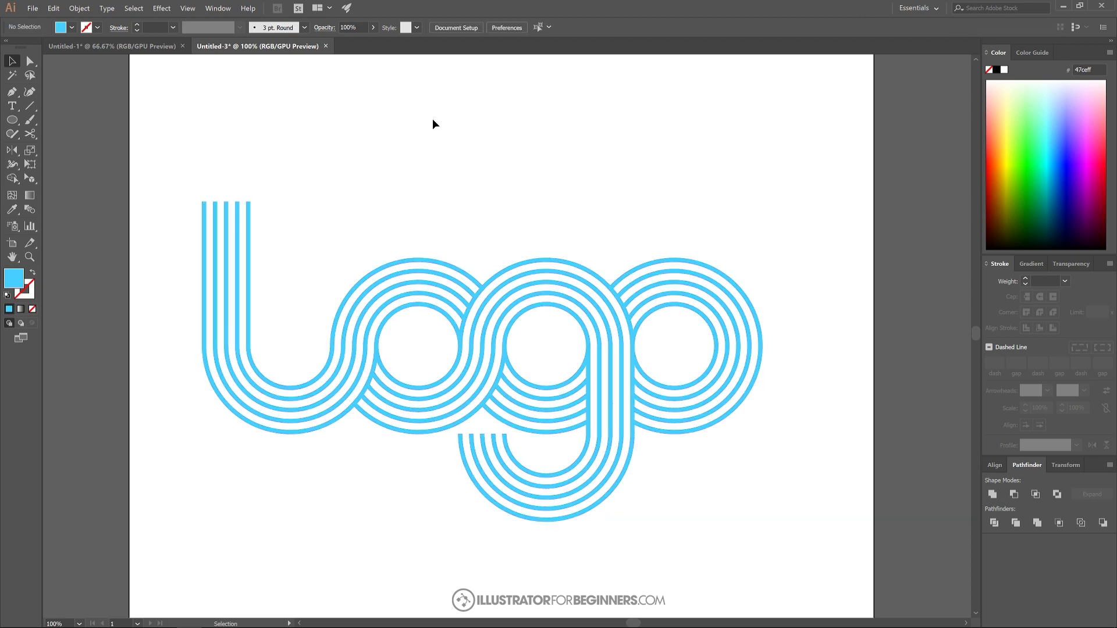